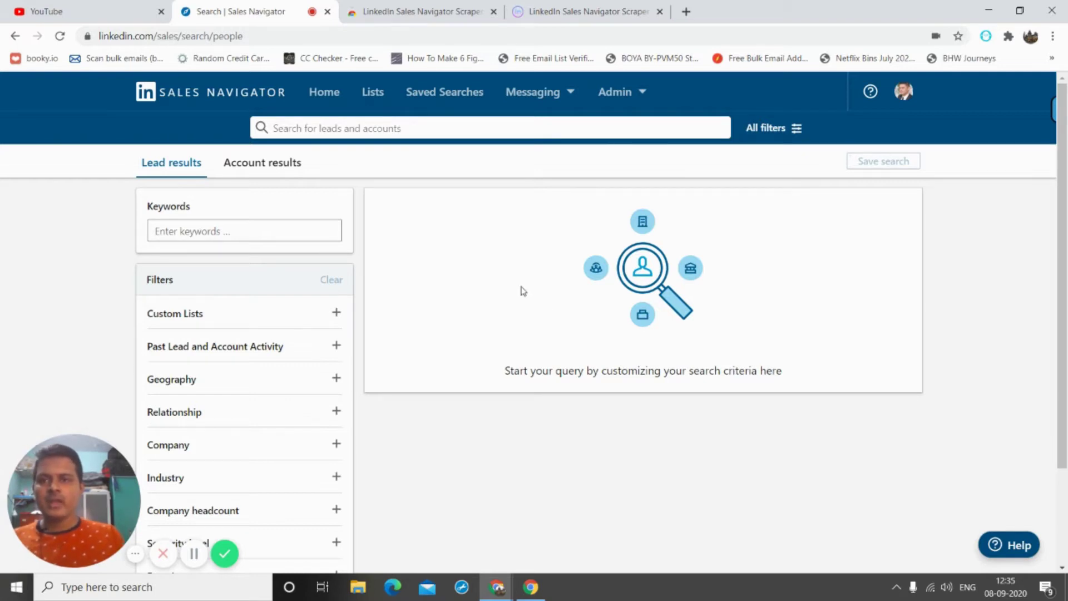
scroll(489, 299, "down", 3)
scroll(490, 299, "up", 2)
scroll(490, 299, "down", 3)
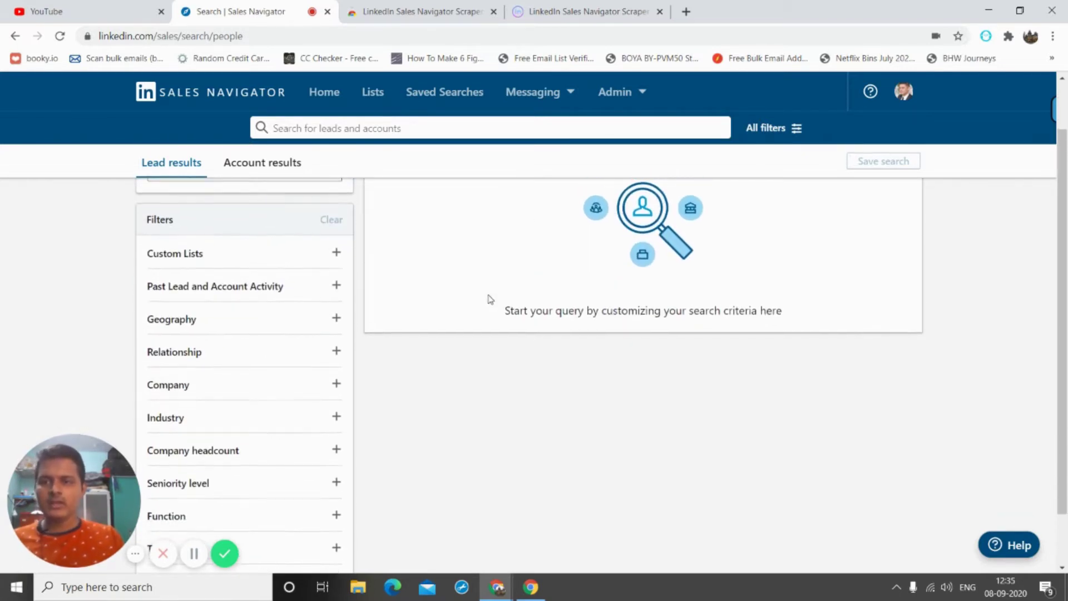
scroll(490, 300, "up", 2)
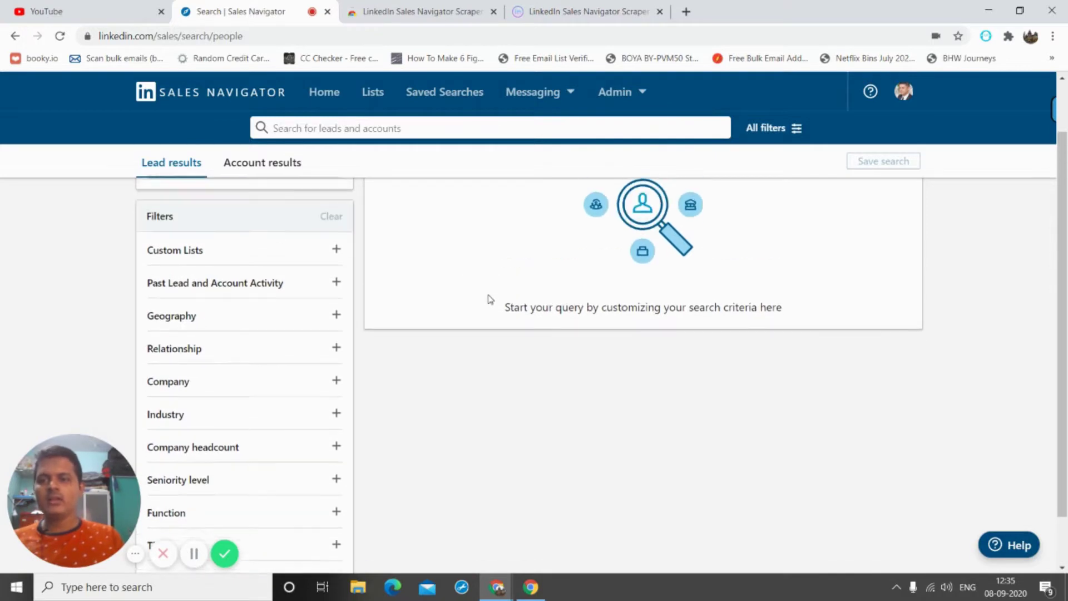
scroll(490, 299, "down", 2)
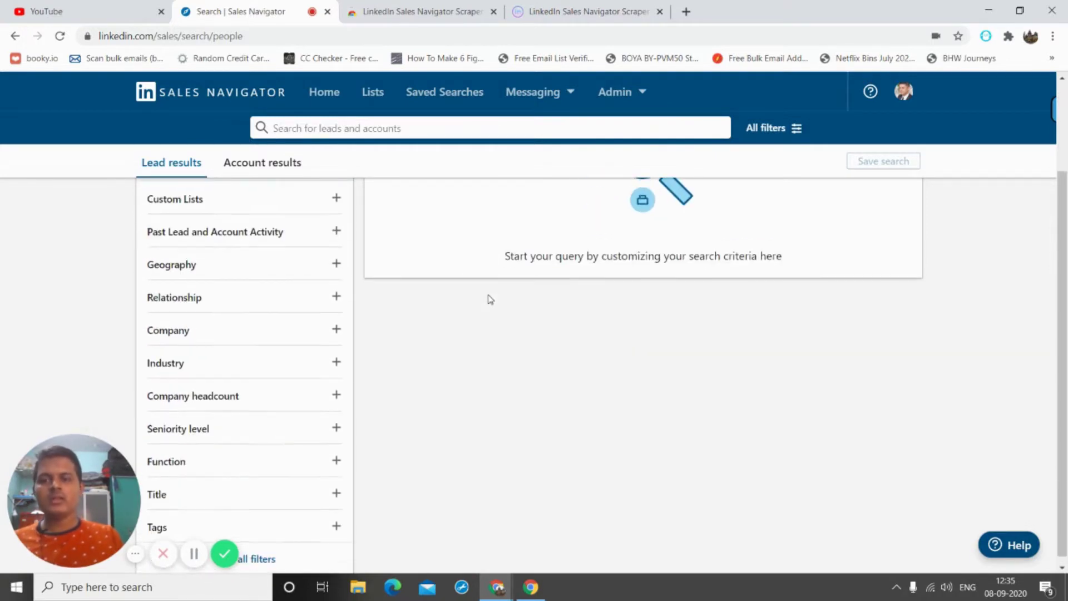
scroll(490, 300, "up", 2)
scroll(490, 299, "down", 2)
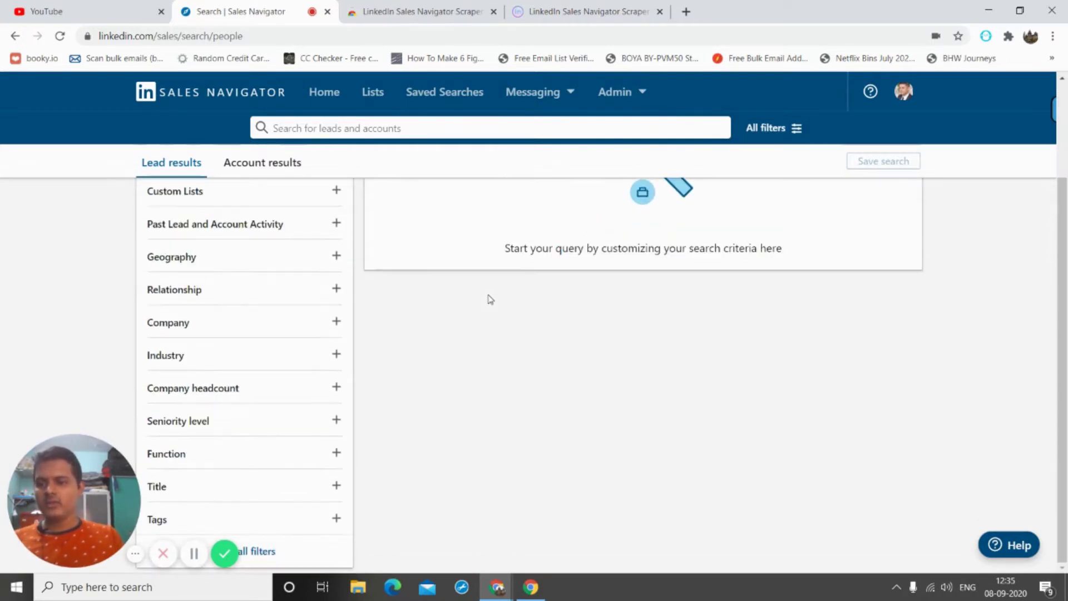
scroll(491, 299, "up", 1)
scroll(490, 300, "up", 1)
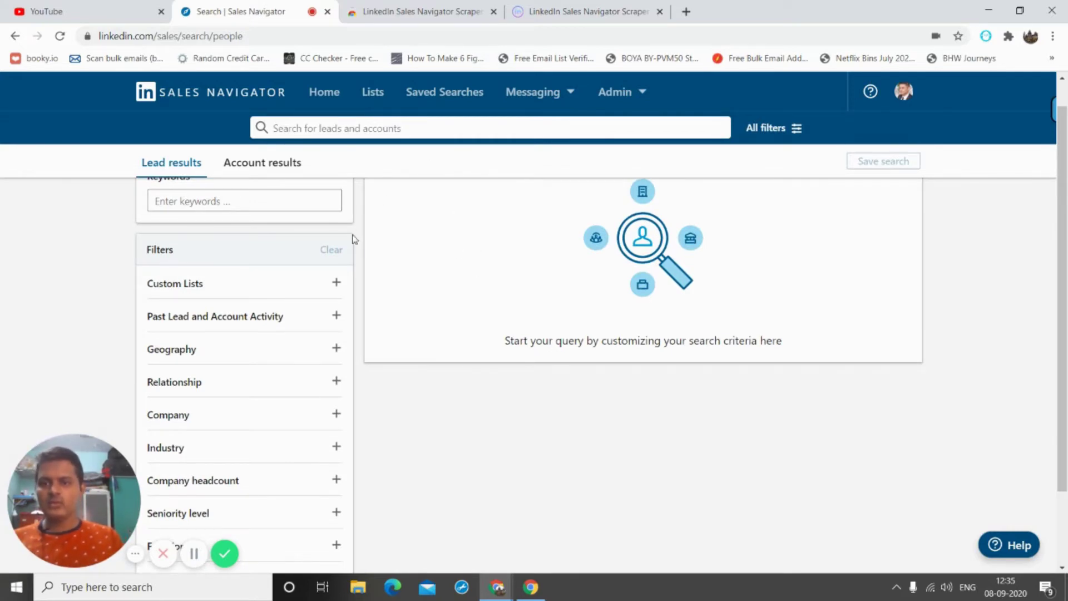
scroll(412, 390, "down", 1)
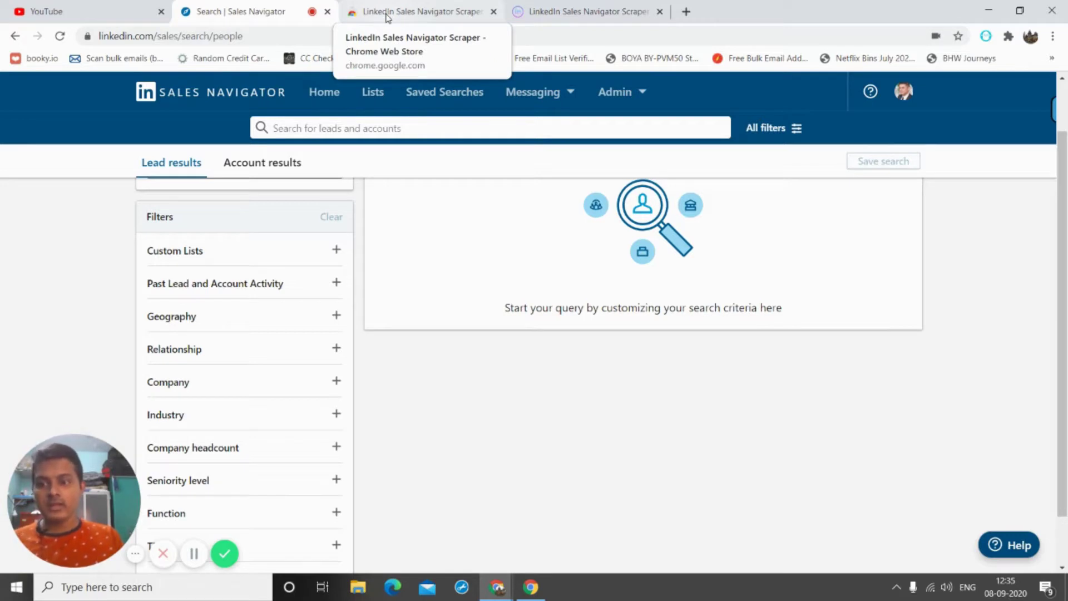
- Review the LinkedIn Sales Navigator Scraper extension's Web Store page, noting its 3,000+ users
left_click(388, 17)
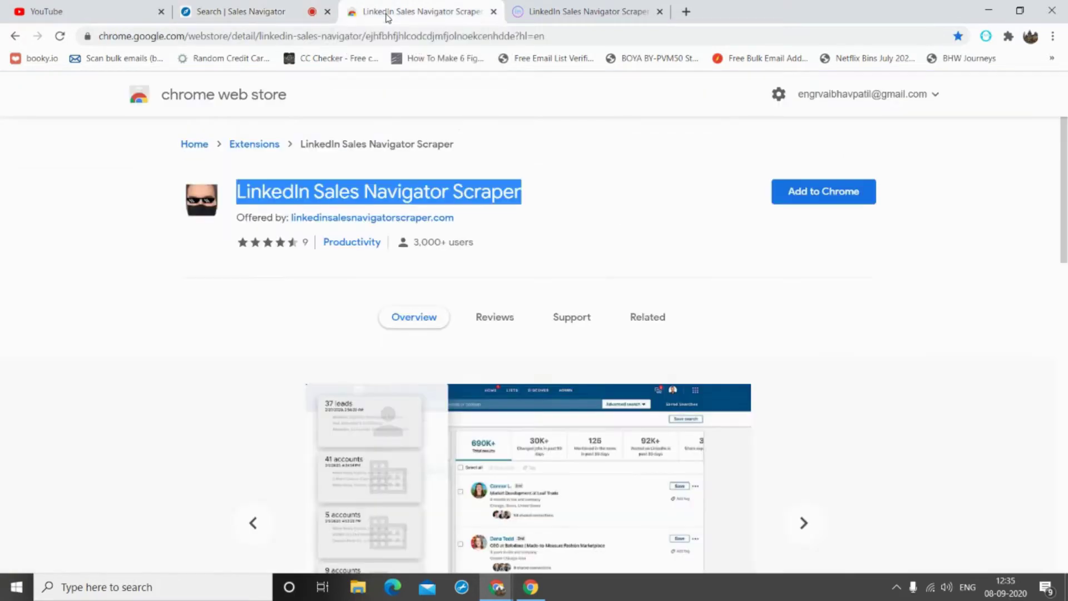
left_click(384, 187)
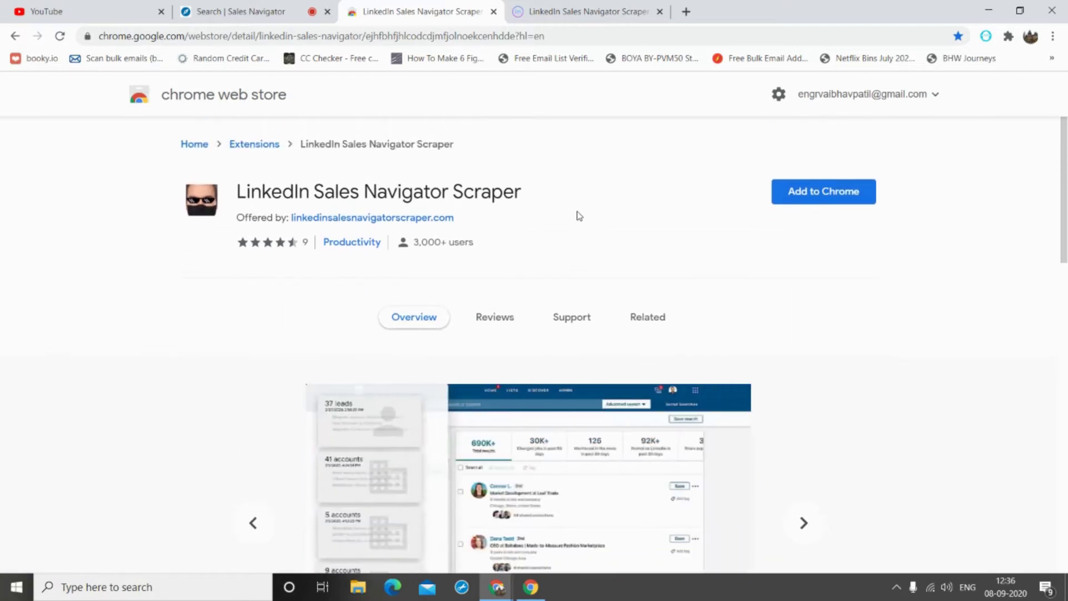
scroll(579, 215, "down", 1)
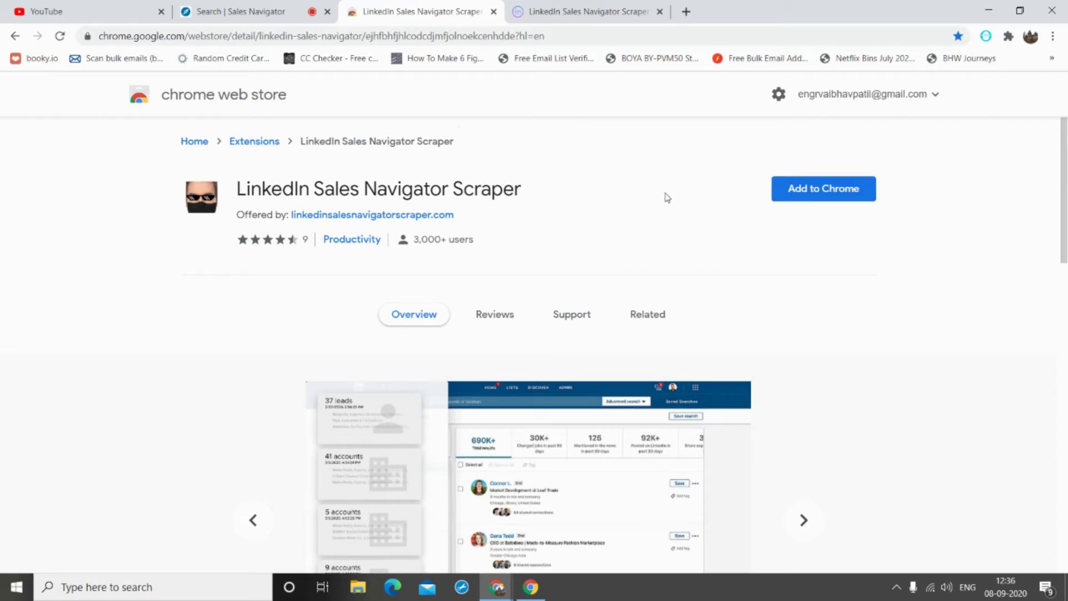
double_click(430, 244)
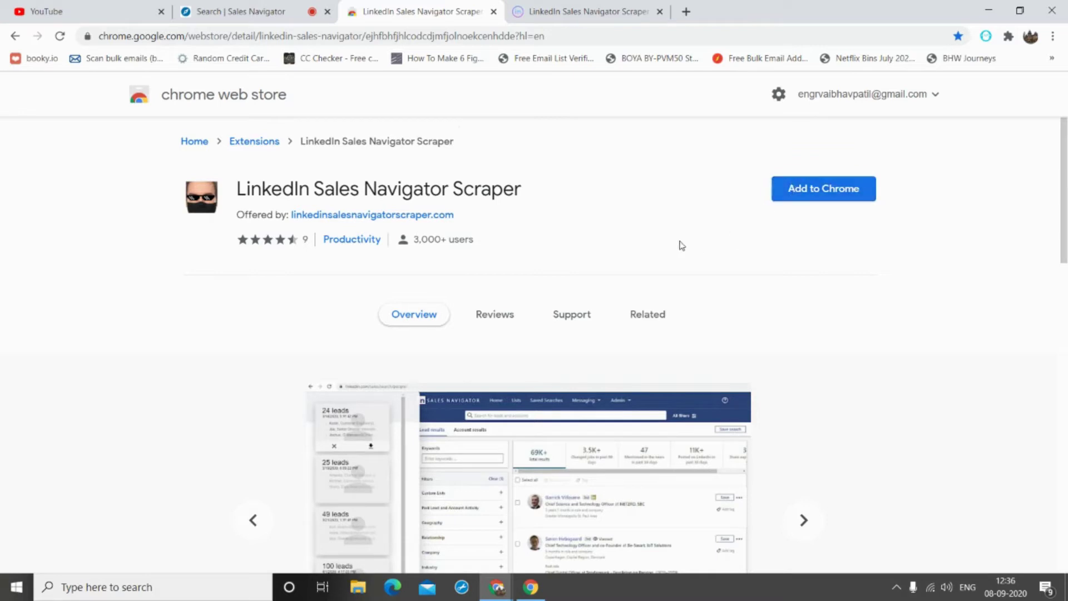
- Add the scraper extension to Chrome and dismiss the extension-added notice
left_click(791, 197)
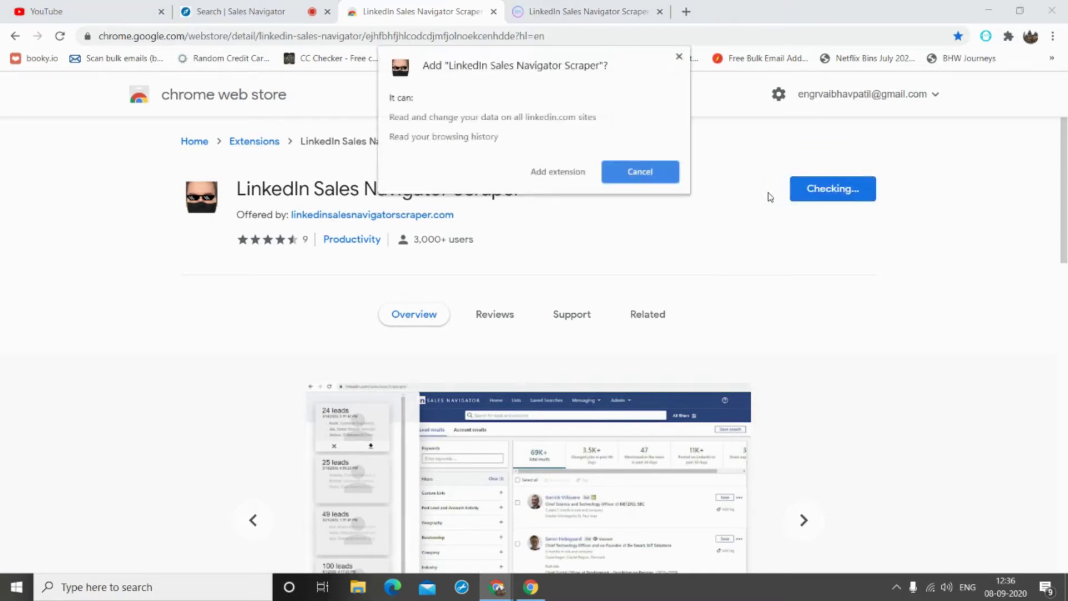
left_click(561, 182)
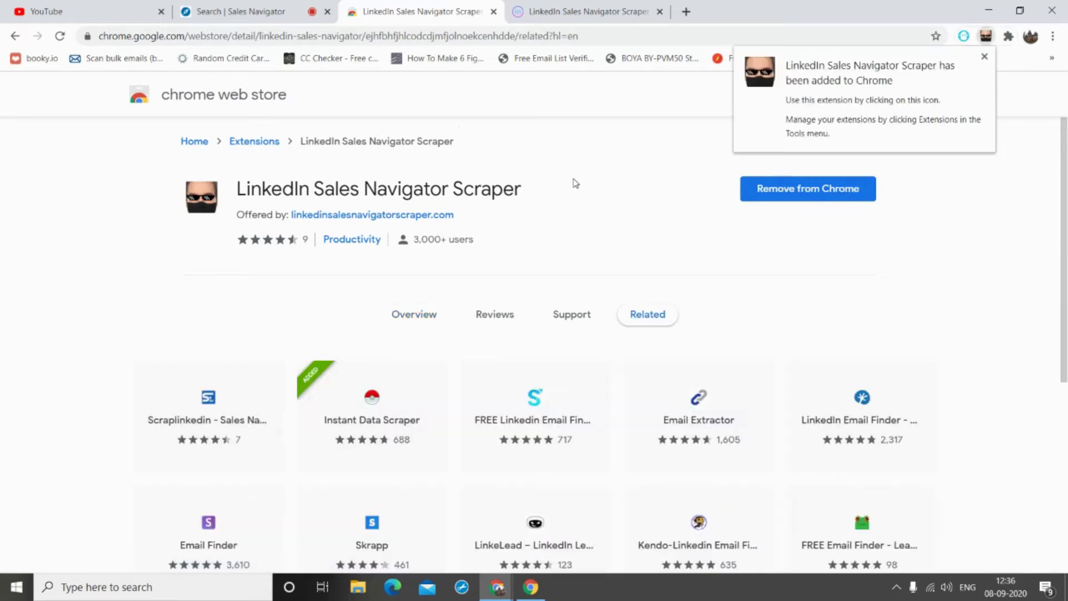
left_click(691, 195)
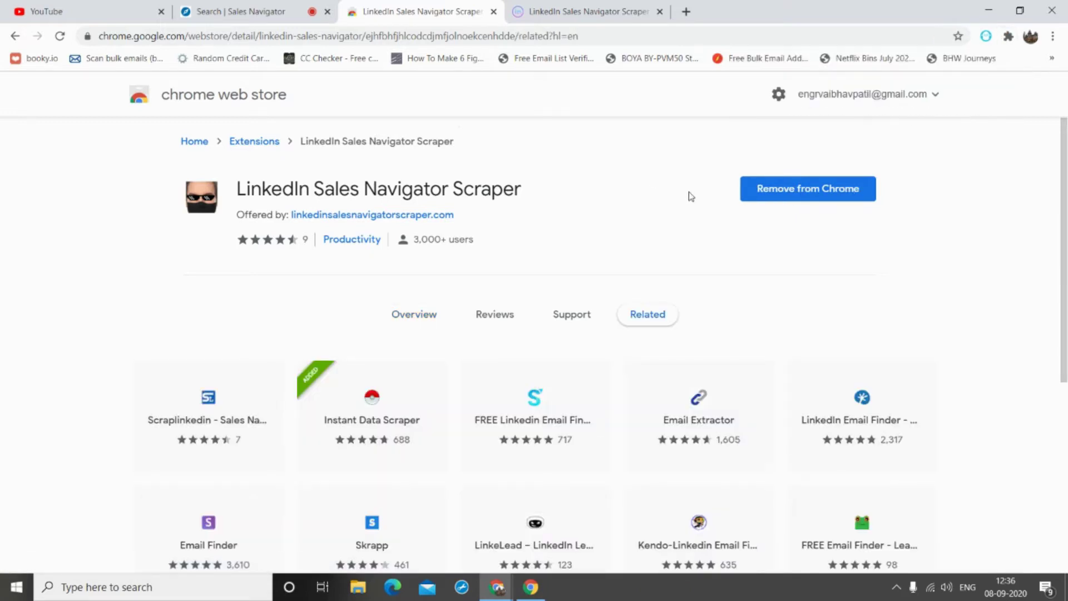
triple_click(295, 192)
left_click(464, 179)
- Go to the scraper's own website, highlight its address, and compare it with the Web Store page
left_click(573, 10)
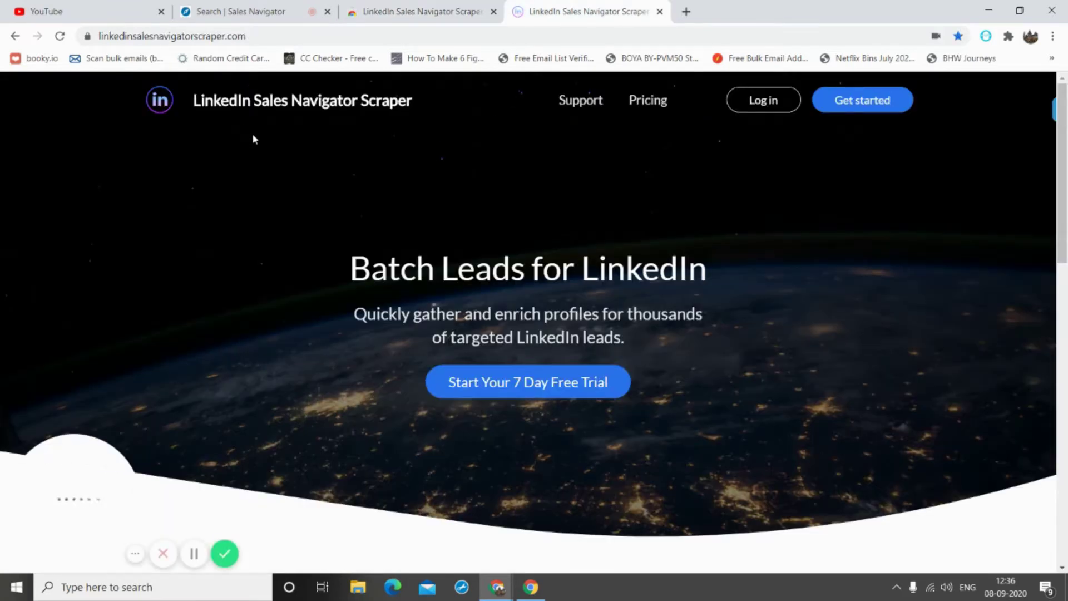
left_click(210, 36)
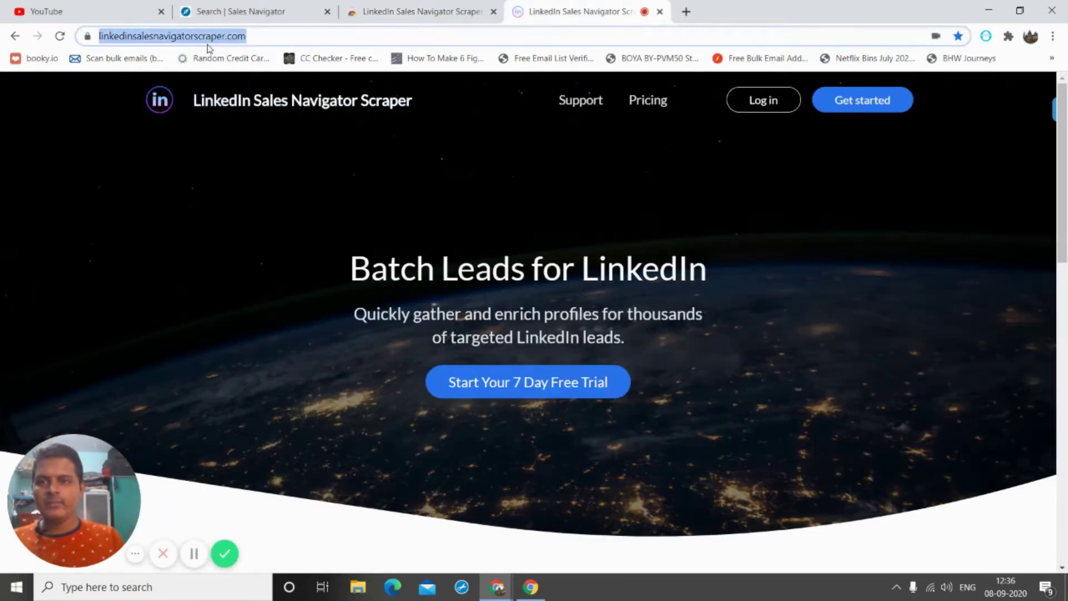
left_click(208, 44)
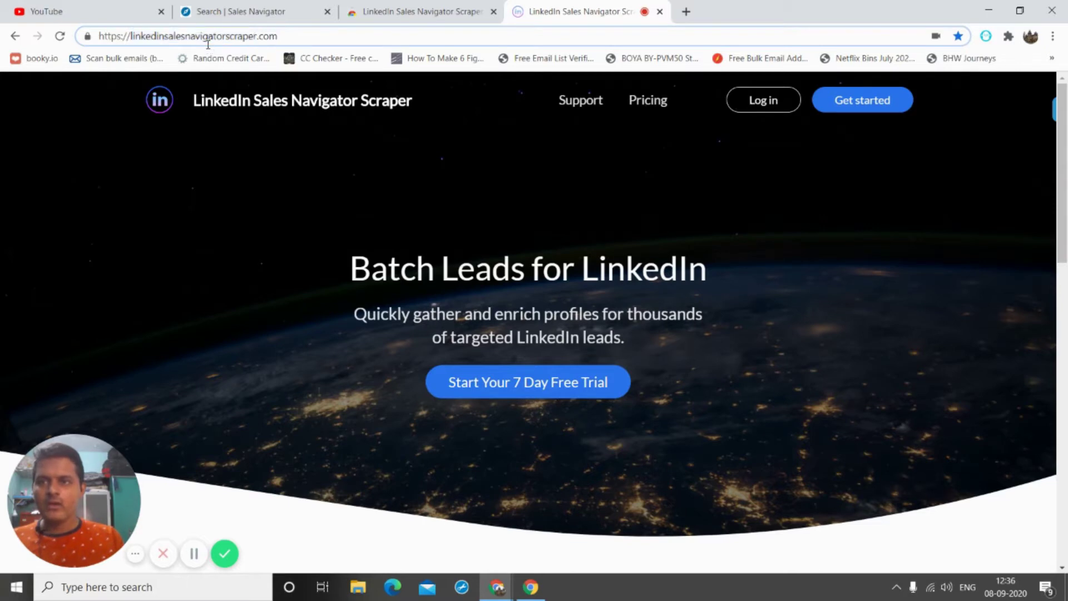
double_click(208, 44)
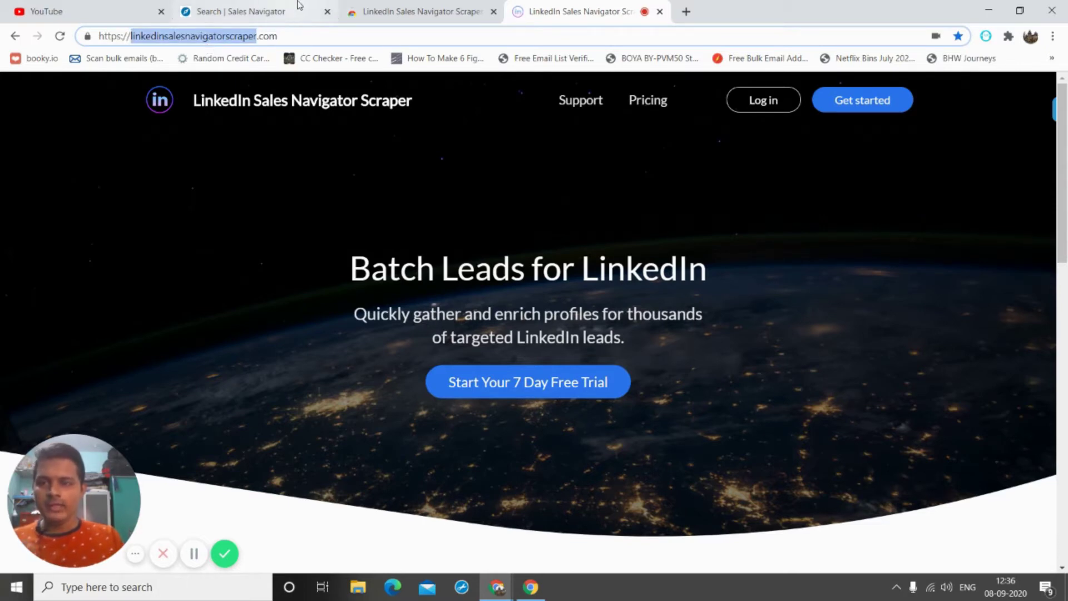
left_click(411, 6)
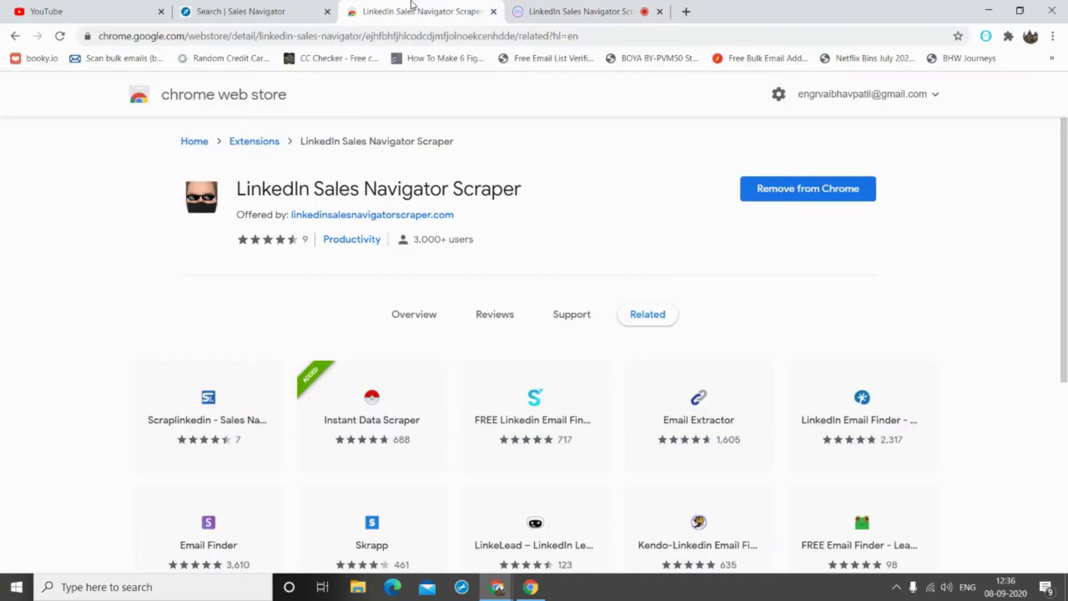
left_click(549, 8)
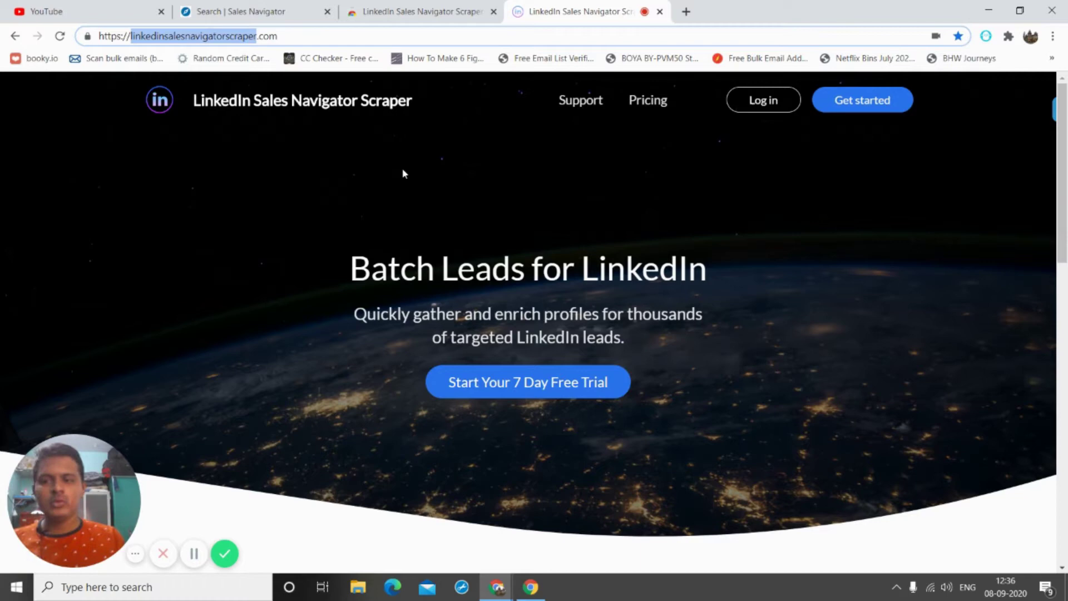
left_click(403, 4)
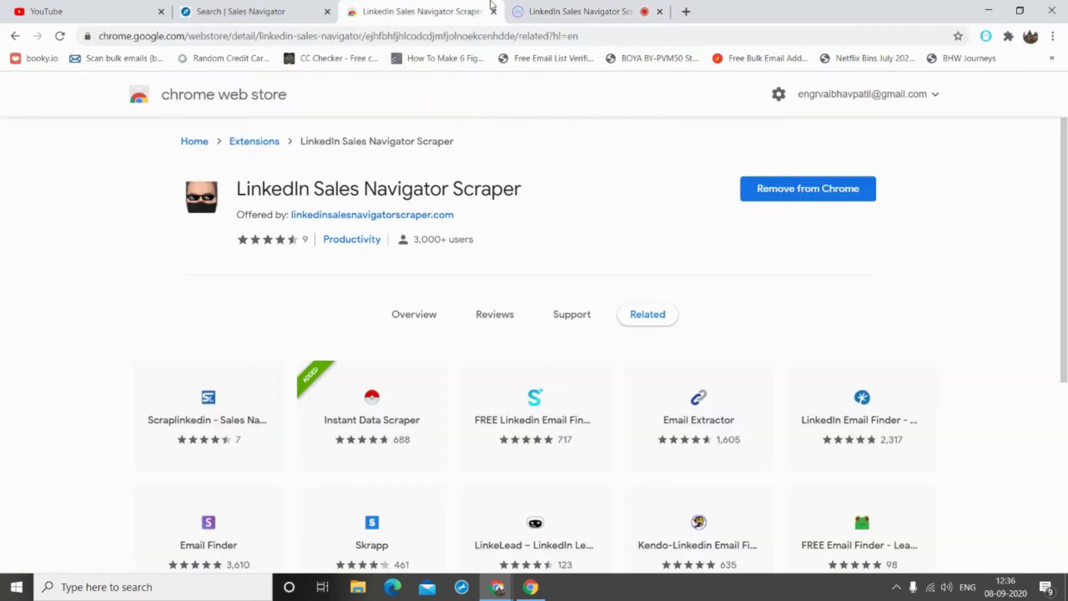
left_click(518, 5)
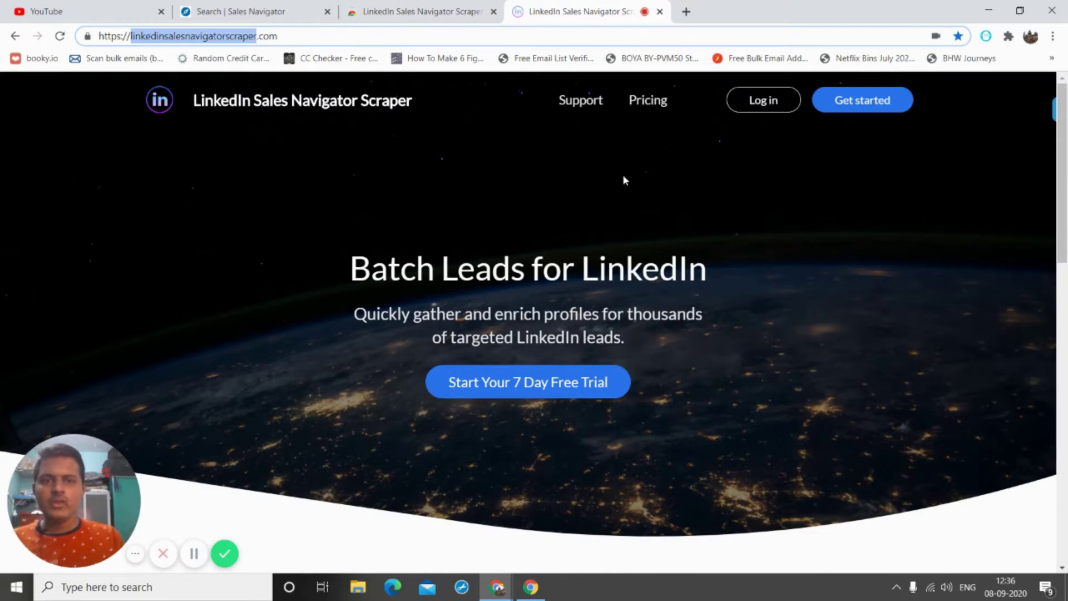
- Check the Sales Navigator search page, then return to the scraper's 'Batch Leads for LinkedIn' homepage
left_click(274, 10)
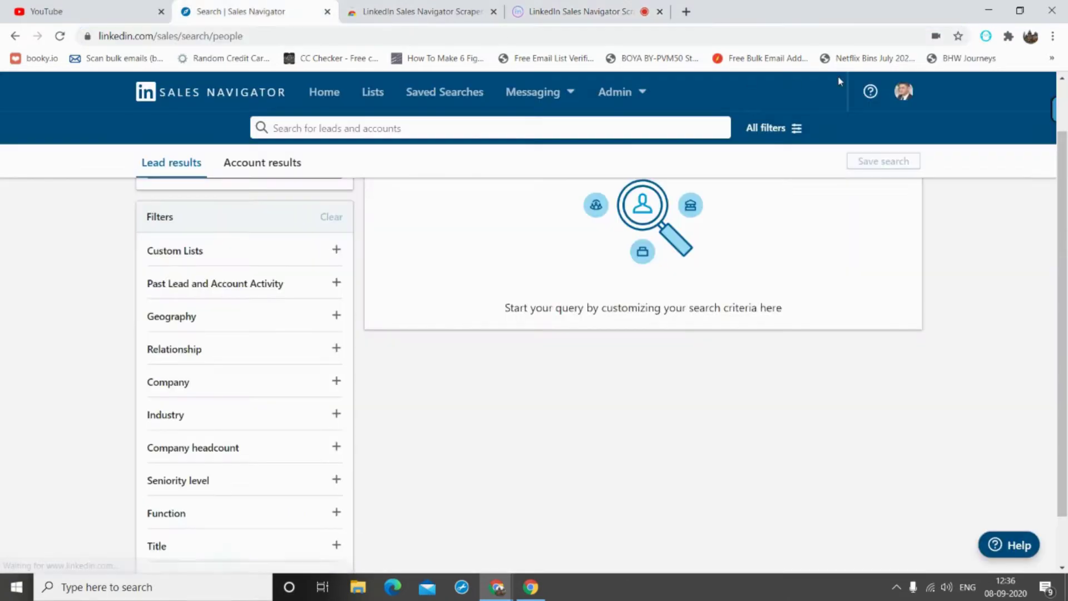
left_click(913, 89)
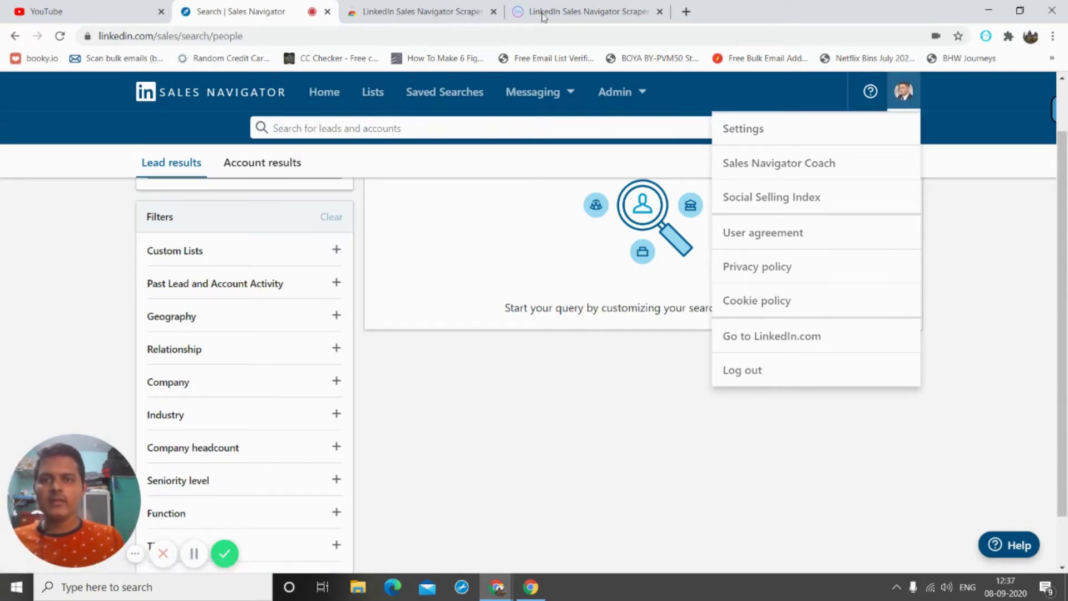
left_click(407, 10)
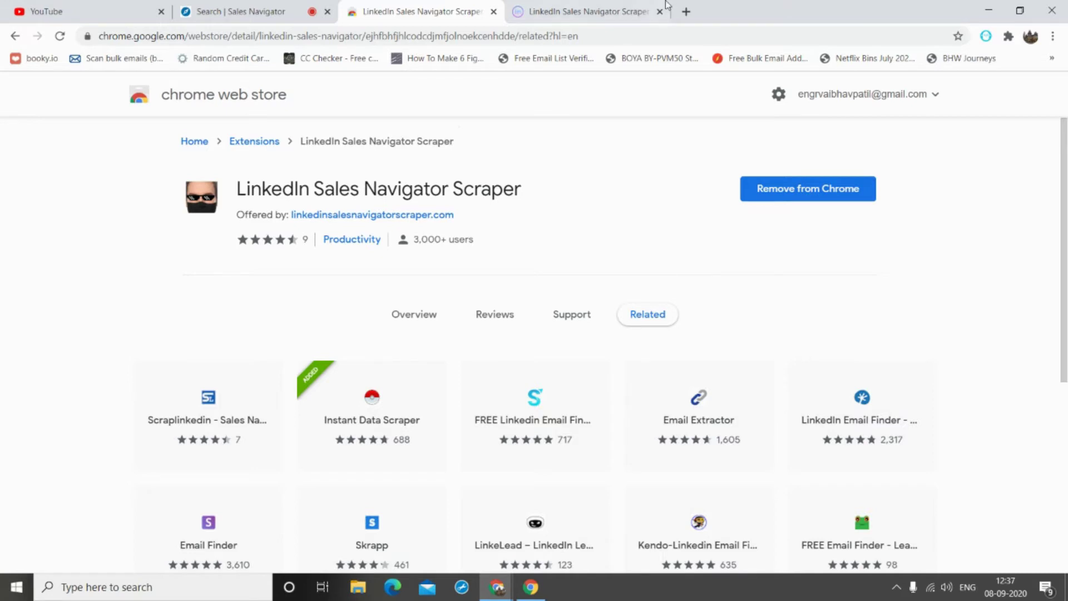
left_click(625, 10)
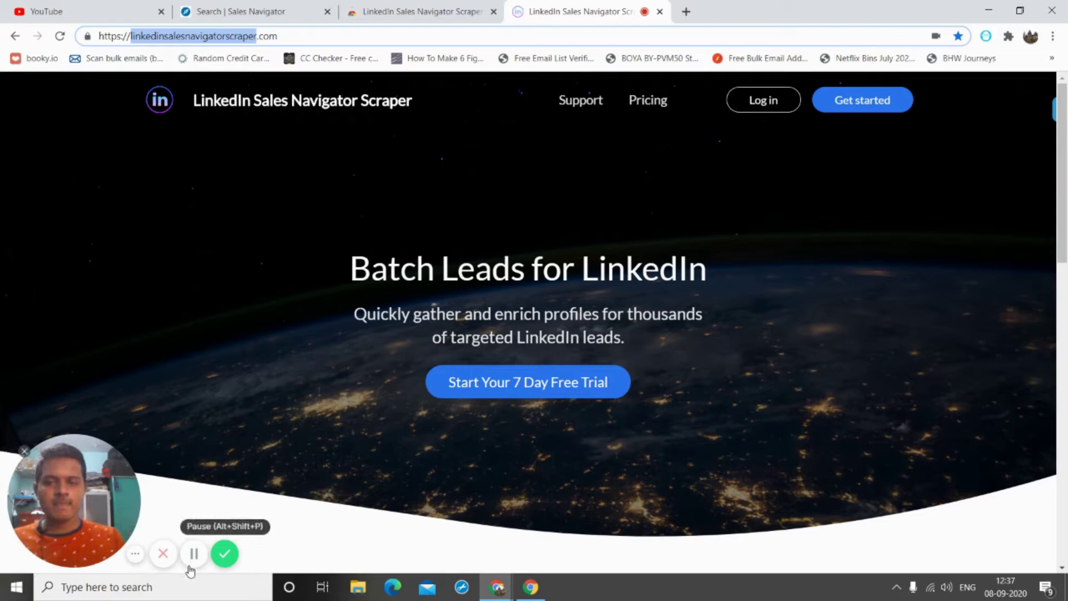
left_click(194, 553)
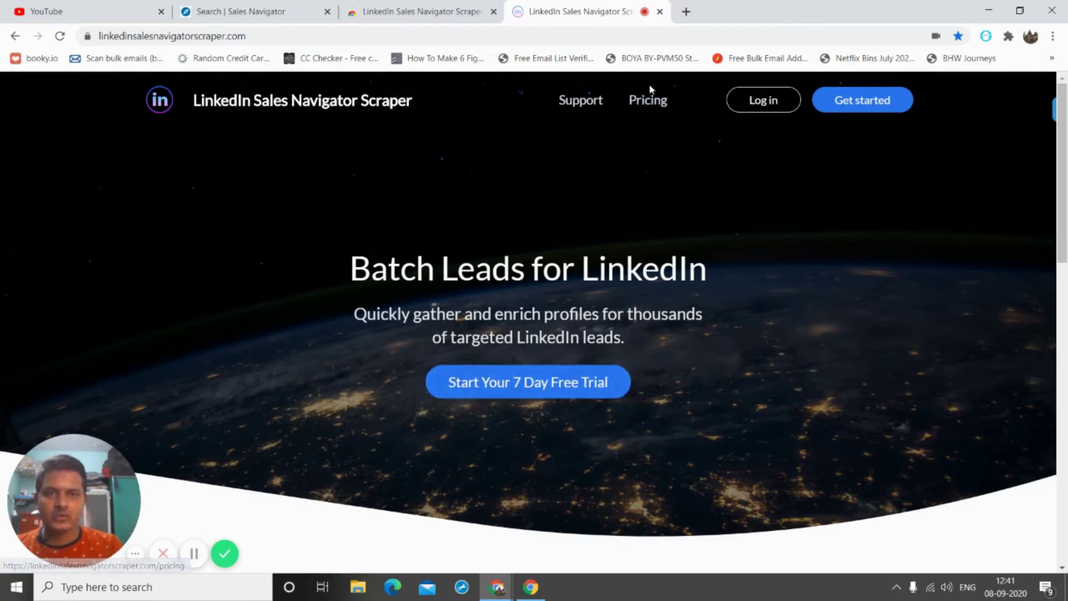
- View the scraper's Pricing page, reviewing the Forerunner plan at $49/mo with a 7-day free trial
left_click(650, 100)
scroll(553, 268, "down", 2)
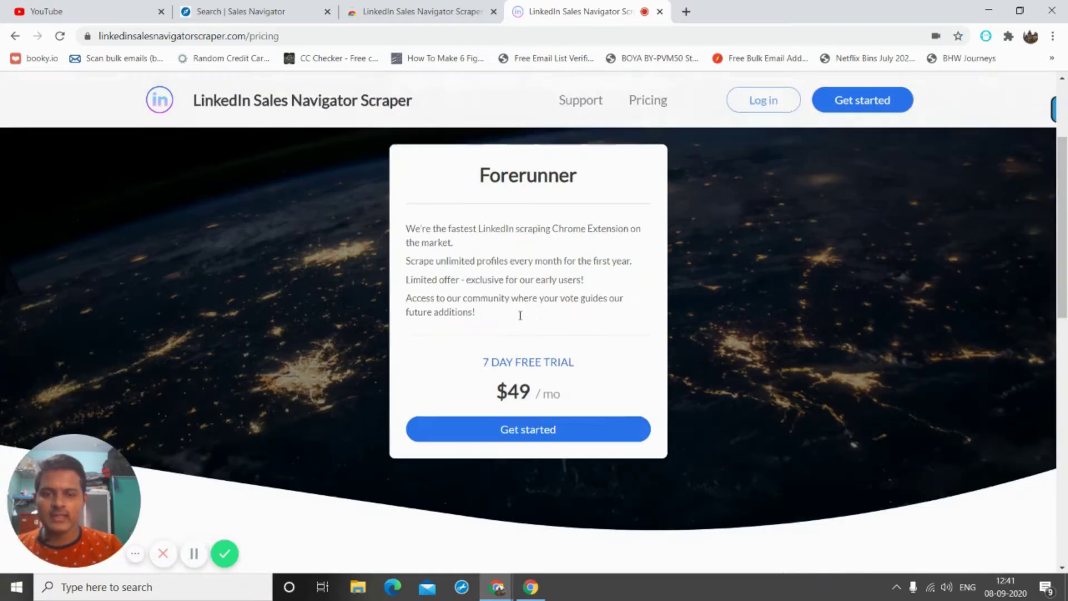
double_click(528, 411)
left_click_drag(539, 304, 526, 342)
left_click(527, 334)
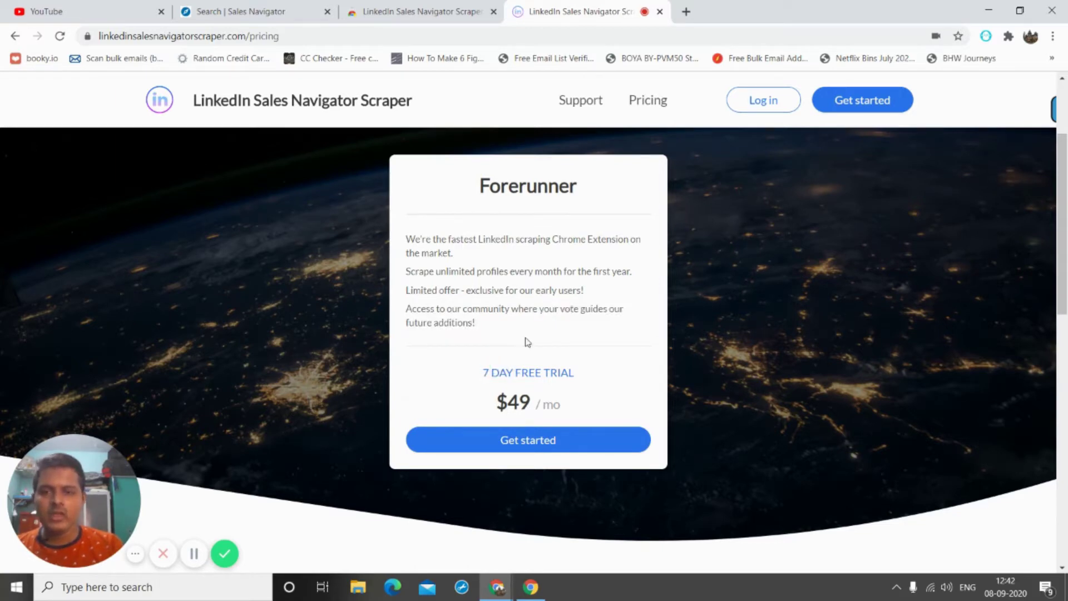
scroll(532, 311, "up", 2)
scroll(531, 310, "down", 1)
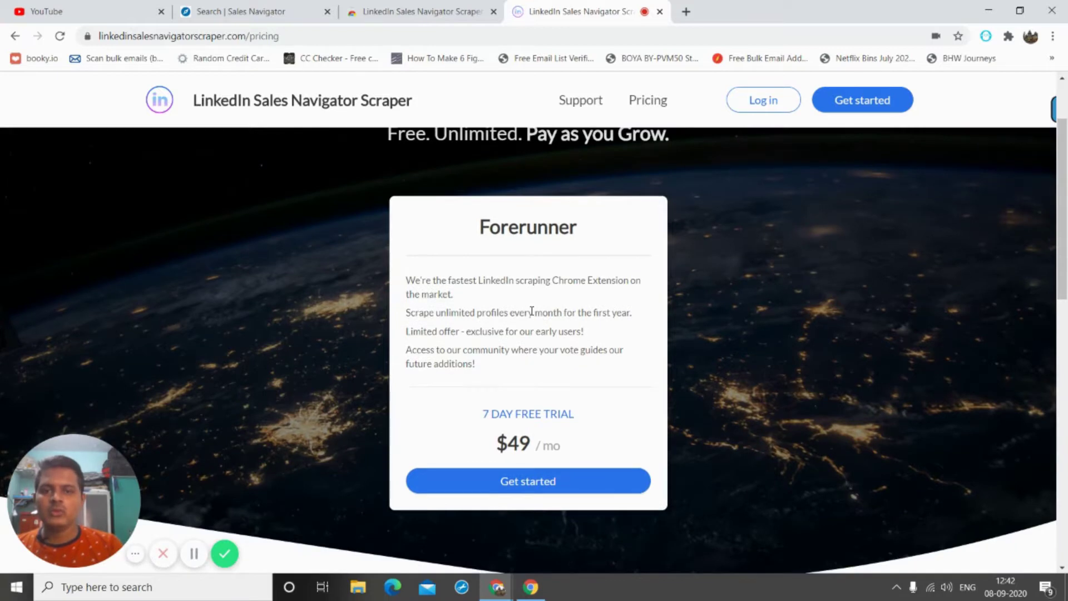
scroll(532, 311, "up", 1)
scroll(532, 311, "down", 1)
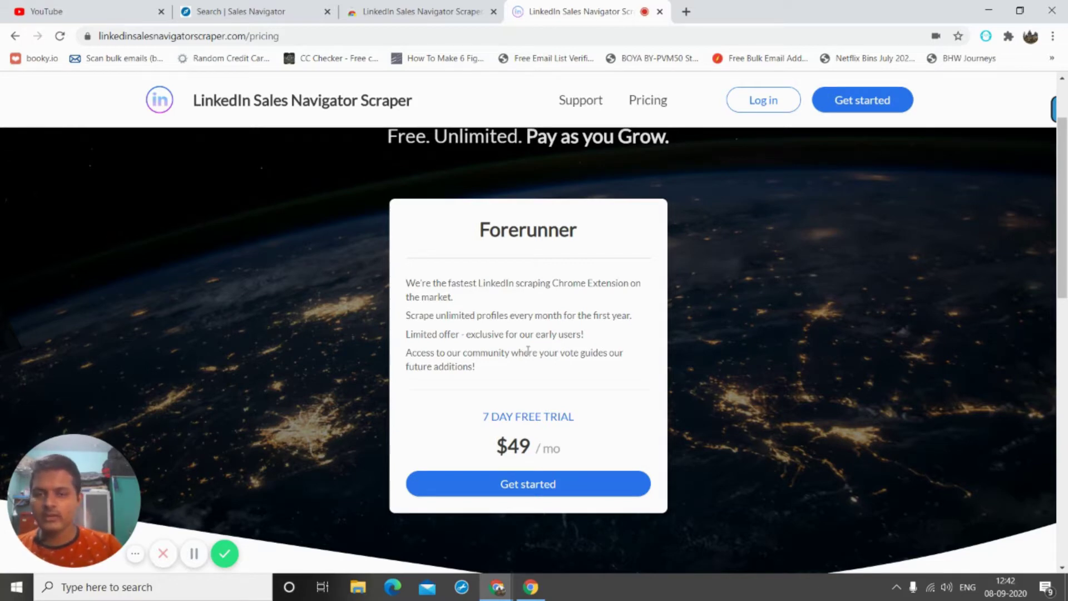
scroll(550, 354, "up", 2)
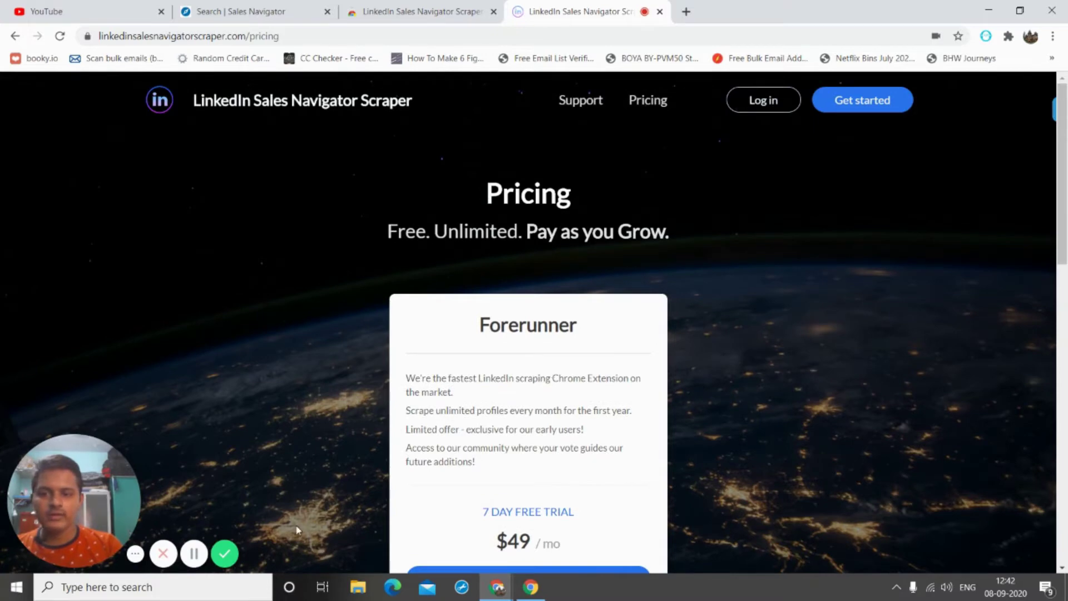
- Log in to the scraper site using a LinkedIn account, then check the LinkedIn feed
left_click(192, 554)
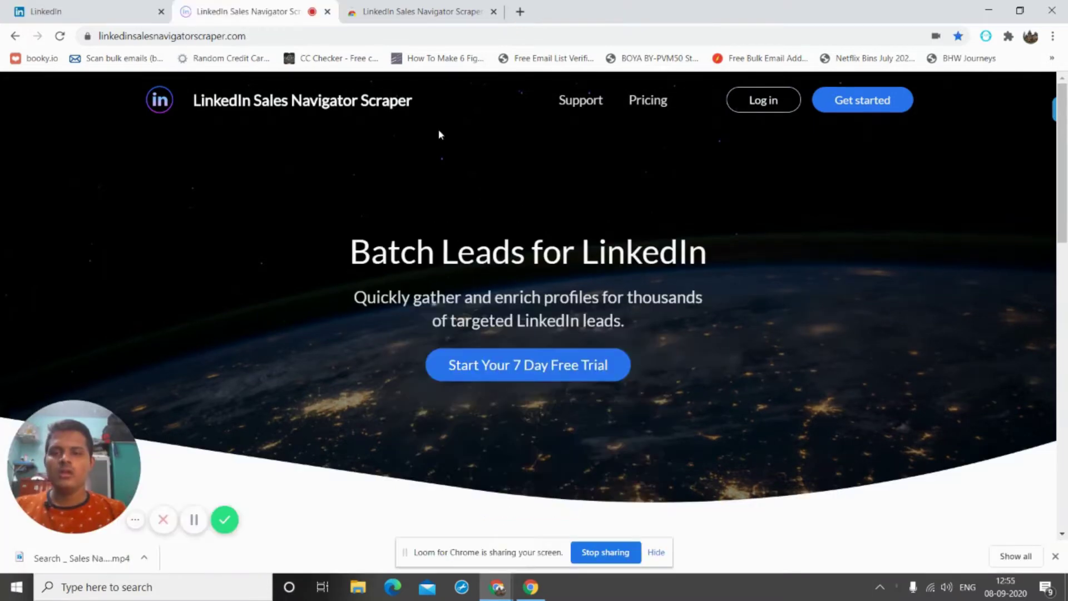
left_click(766, 103)
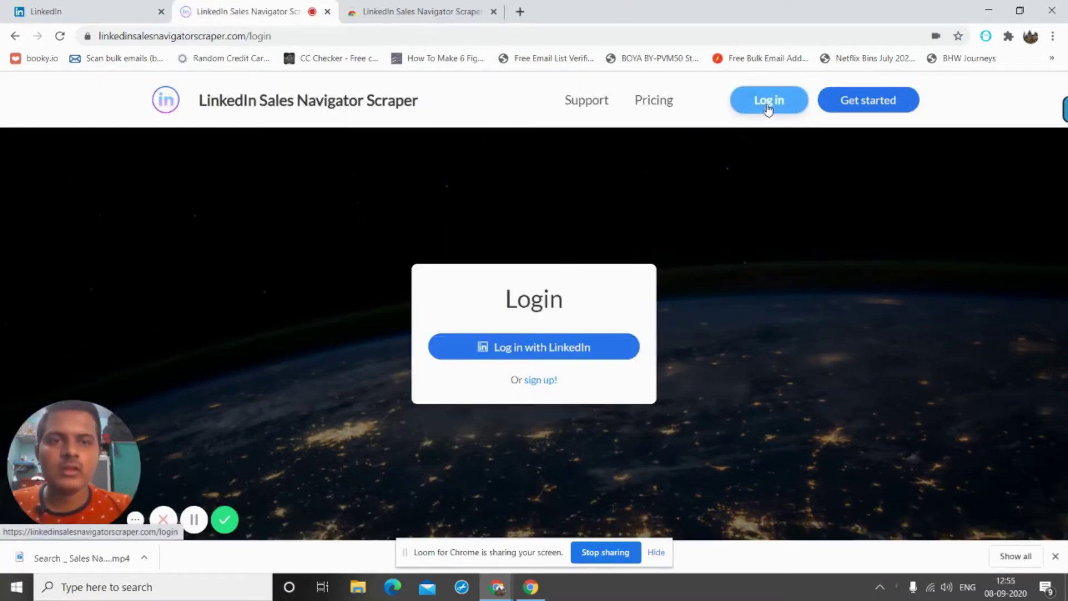
left_click(529, 341)
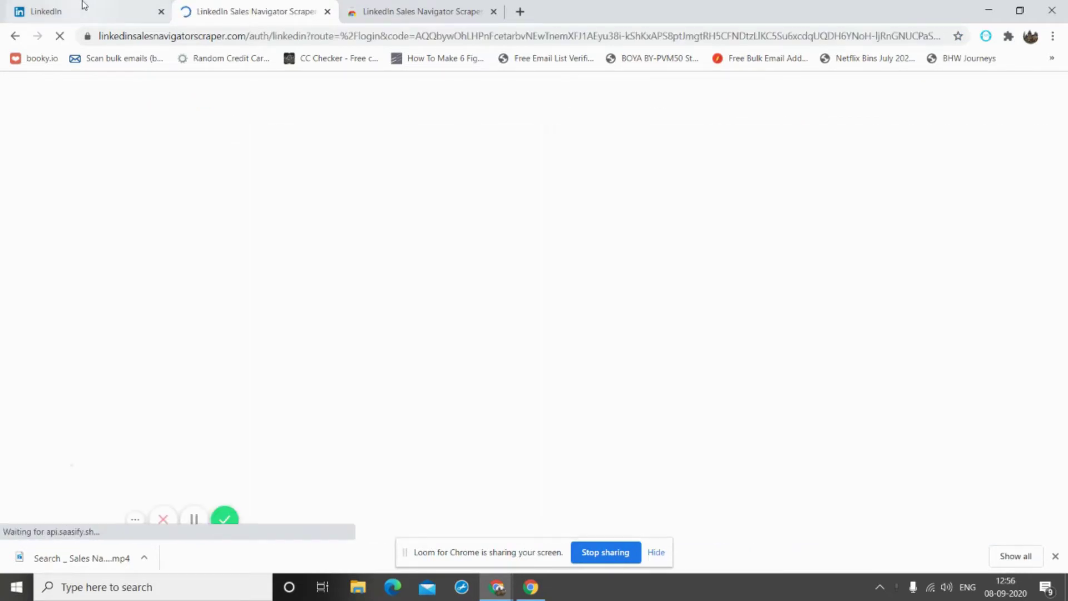
left_click(83, 5)
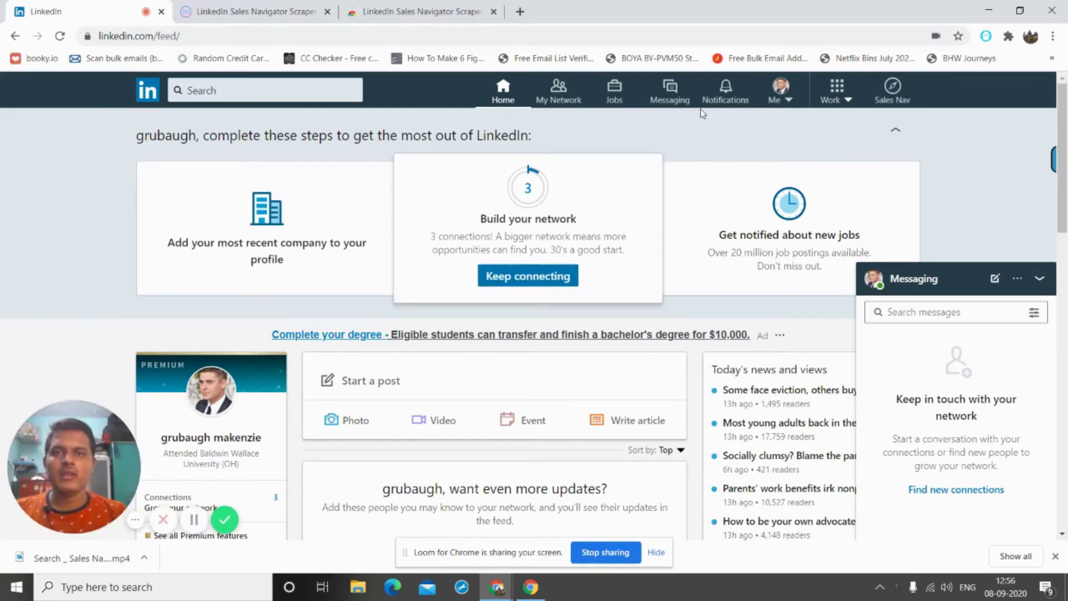
- Compare the scraper dashboard with the extension's Web Store page, confirming it's already added to Chrome
left_click(278, 4)
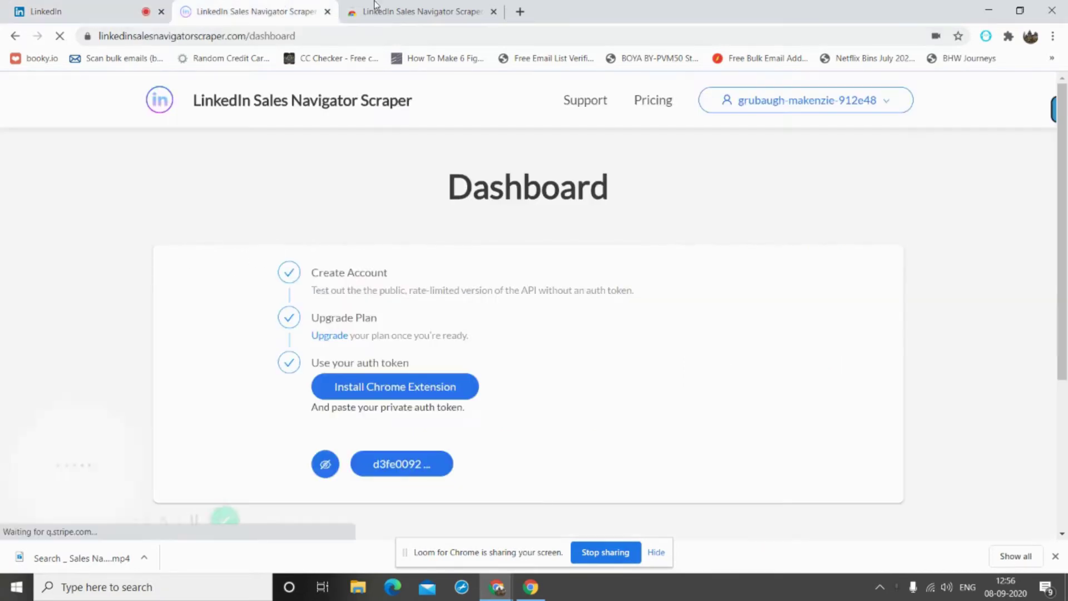
left_click(389, 8)
left_click(261, 12)
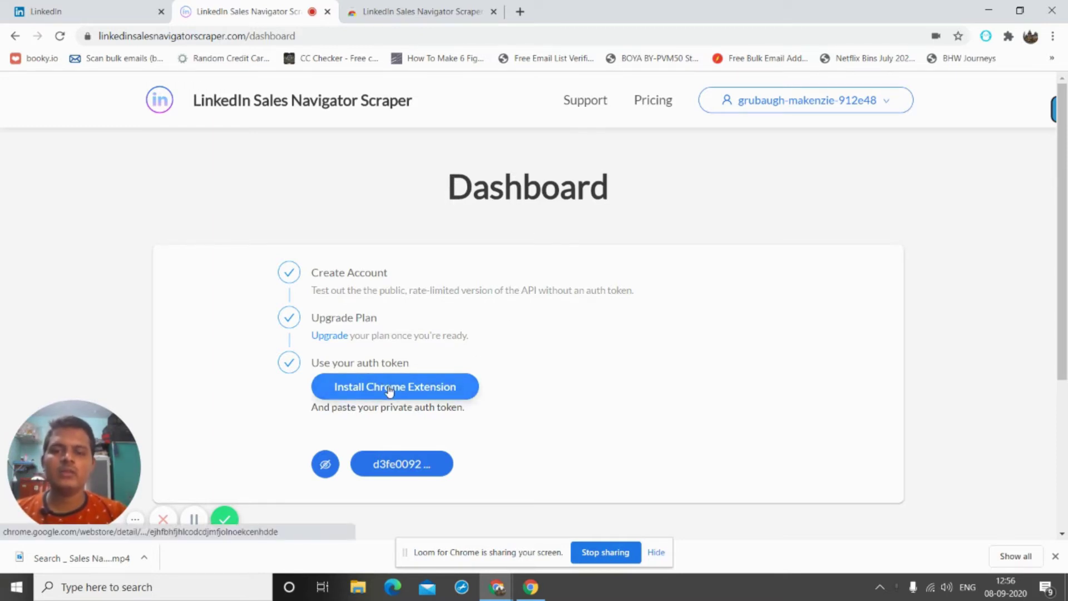
left_click(350, 7)
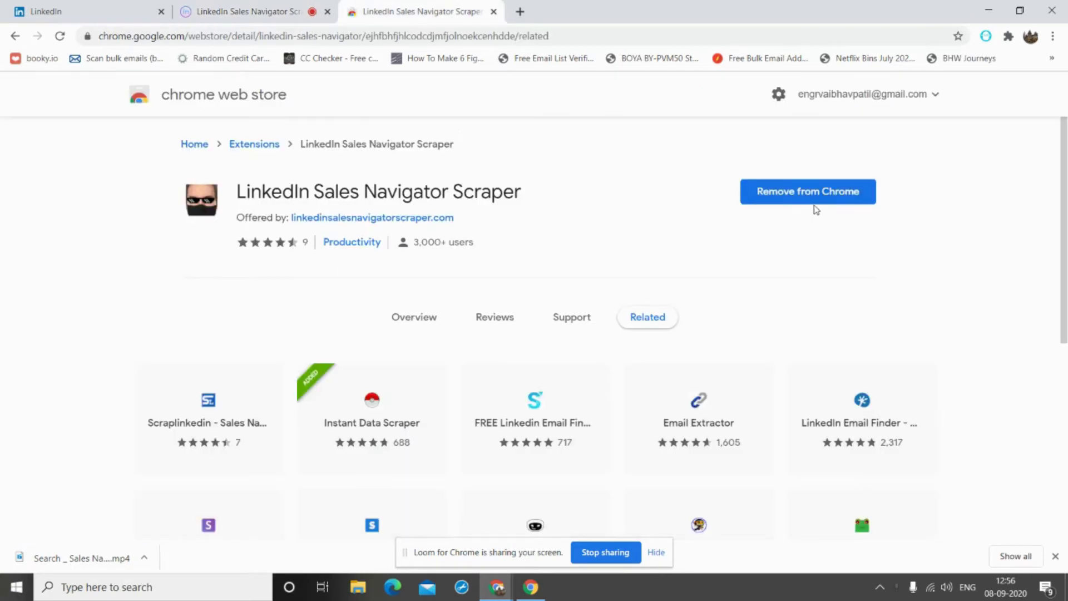
- From the LinkedIn feed, launch Sales Navigator's home page and close the original feed
left_click(284, 5)
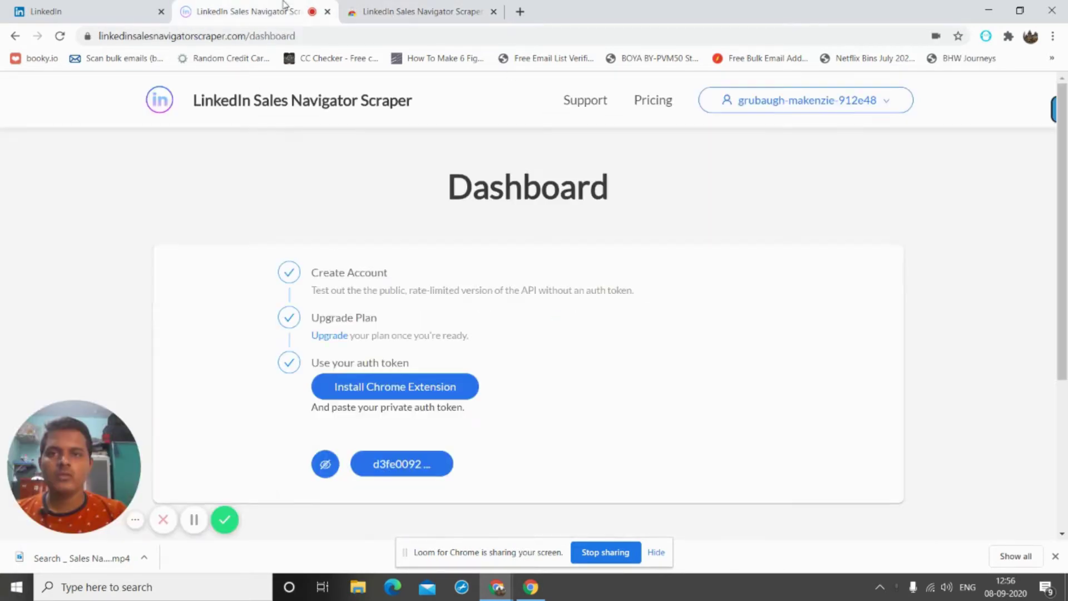
left_click(126, 5)
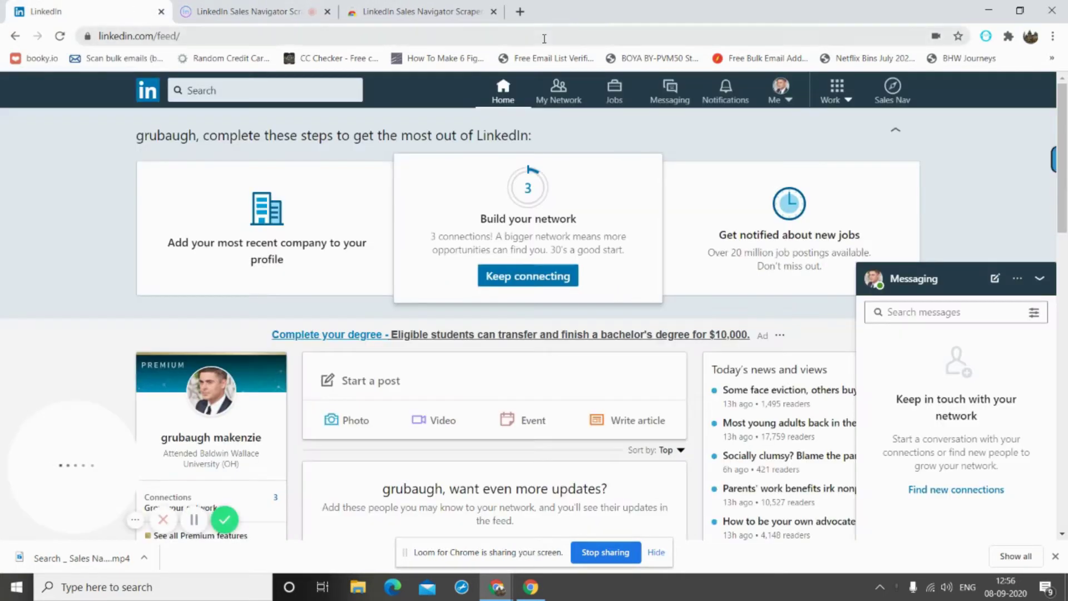
left_click(899, 86)
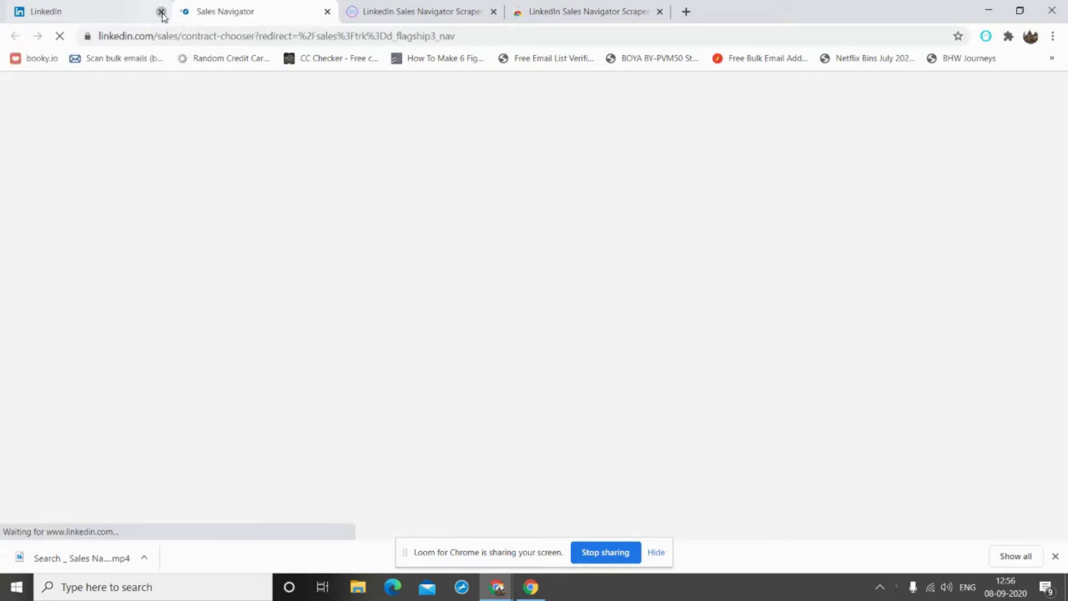
left_click(161, 12)
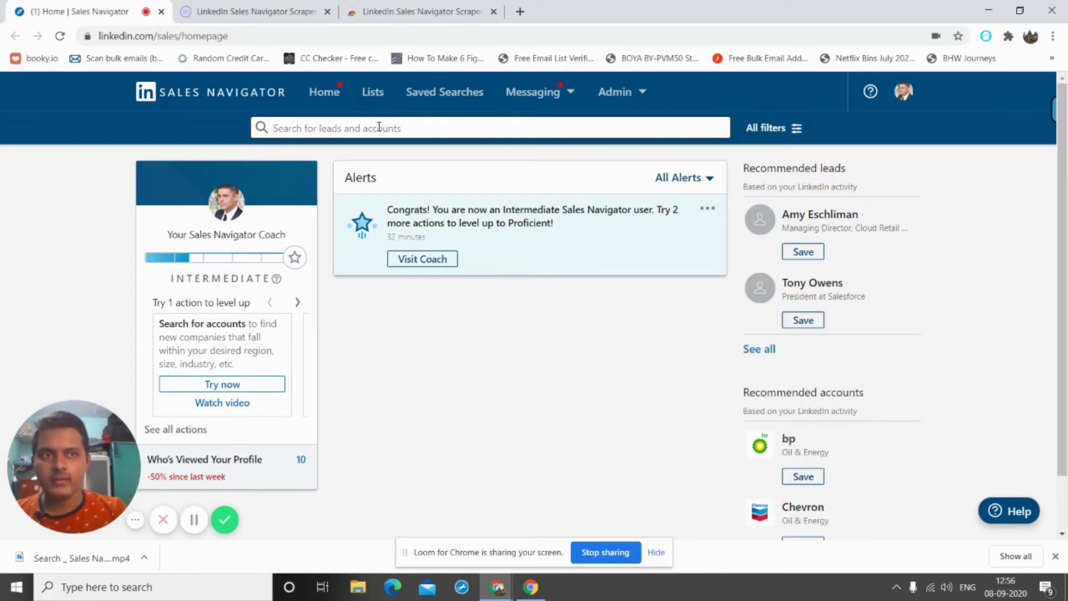
left_click(1009, 37)
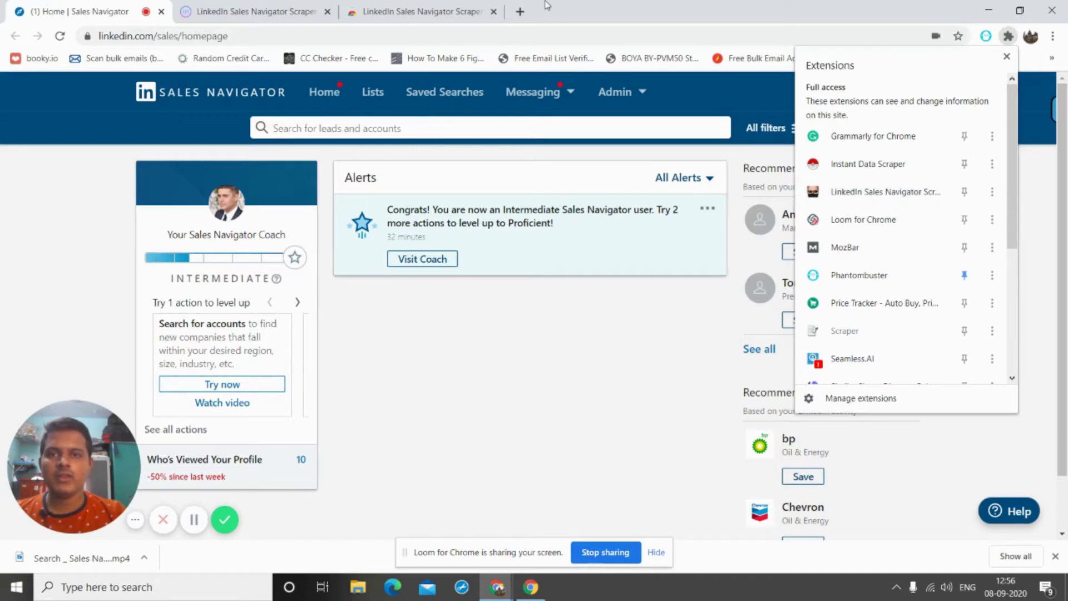
left_click(423, 11)
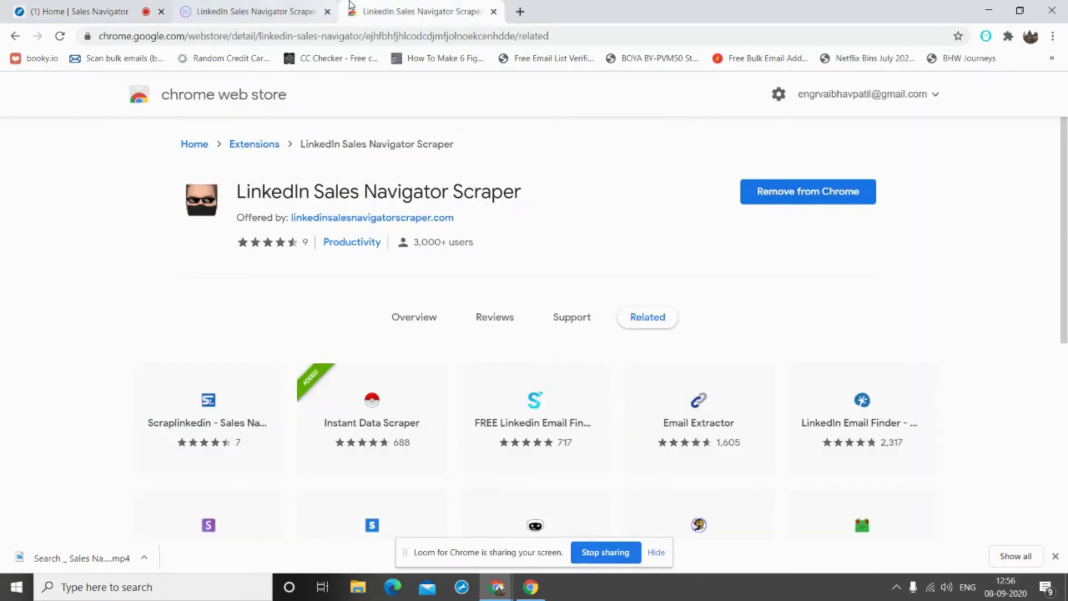
left_click(256, 11)
left_click(114, 9)
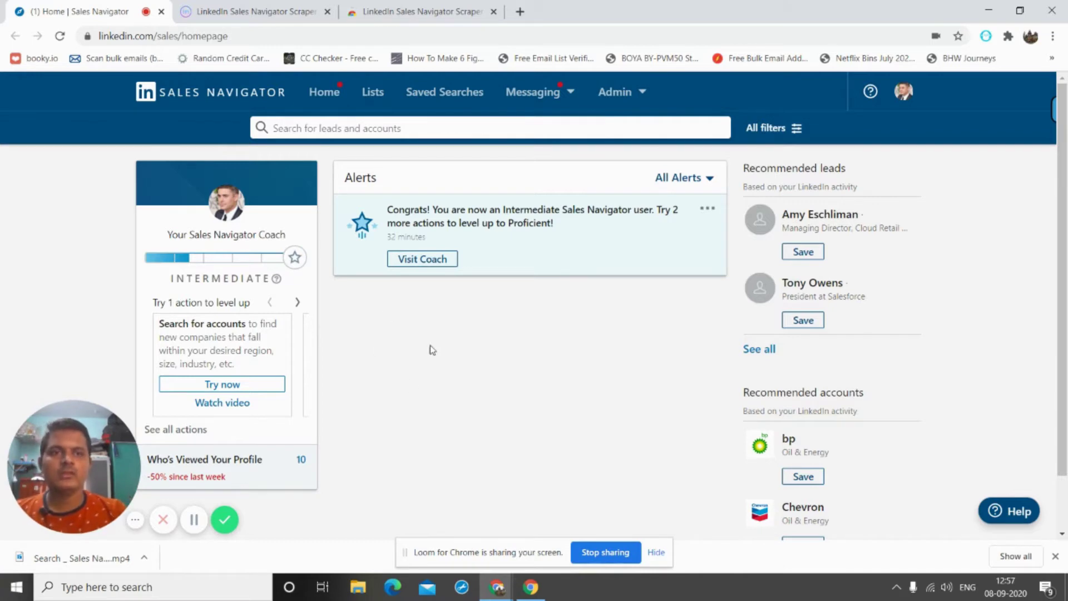
- Start a lead search and add United States as the Geography filter
left_click(414, 128)
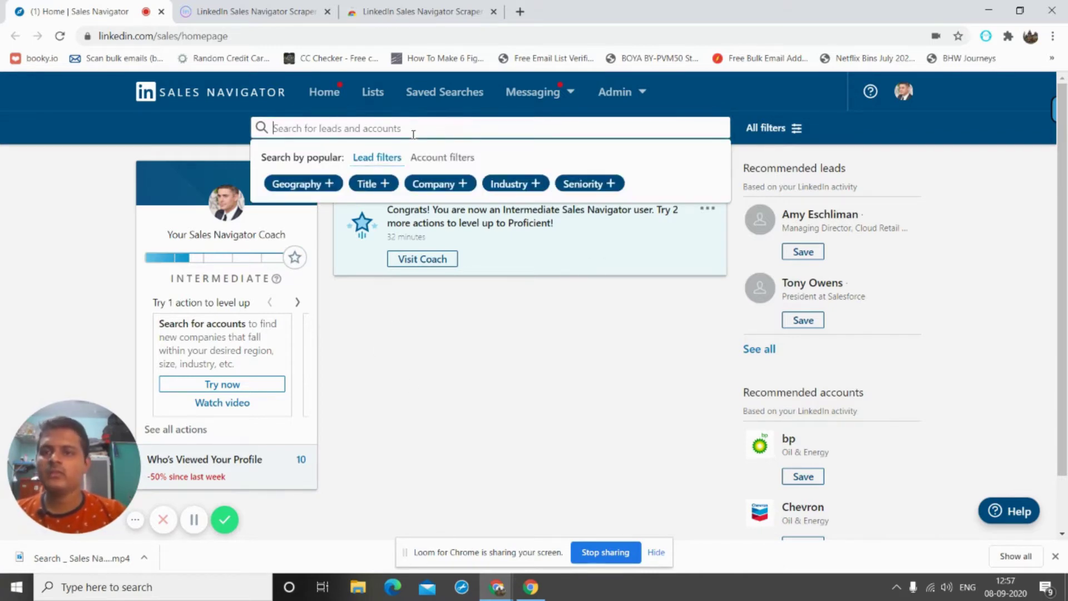
left_click(334, 189)
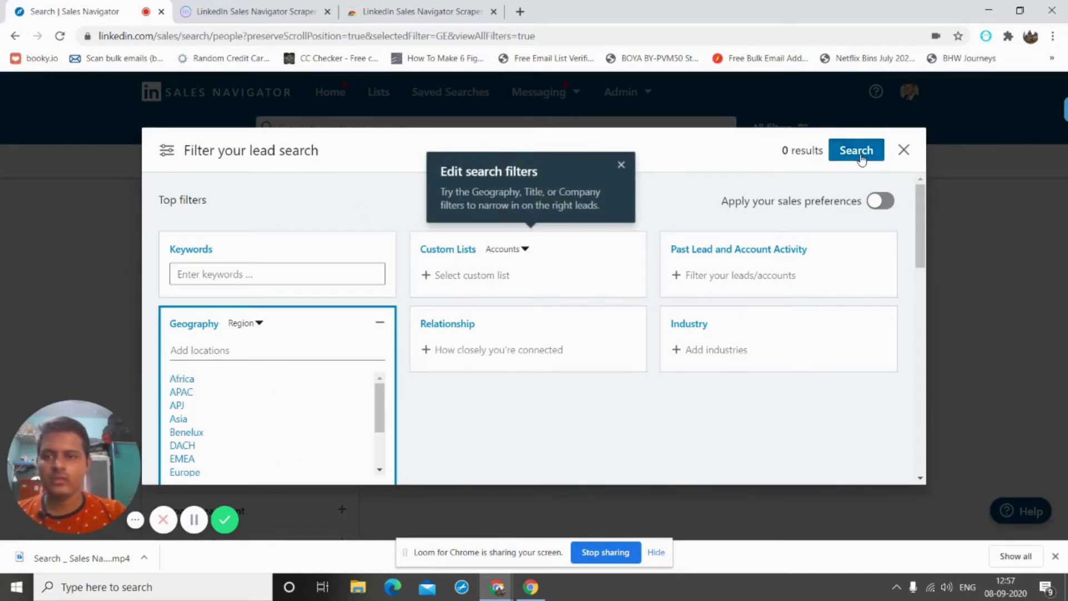
left_click(861, 153)
scroll(231, 292, "down", 2)
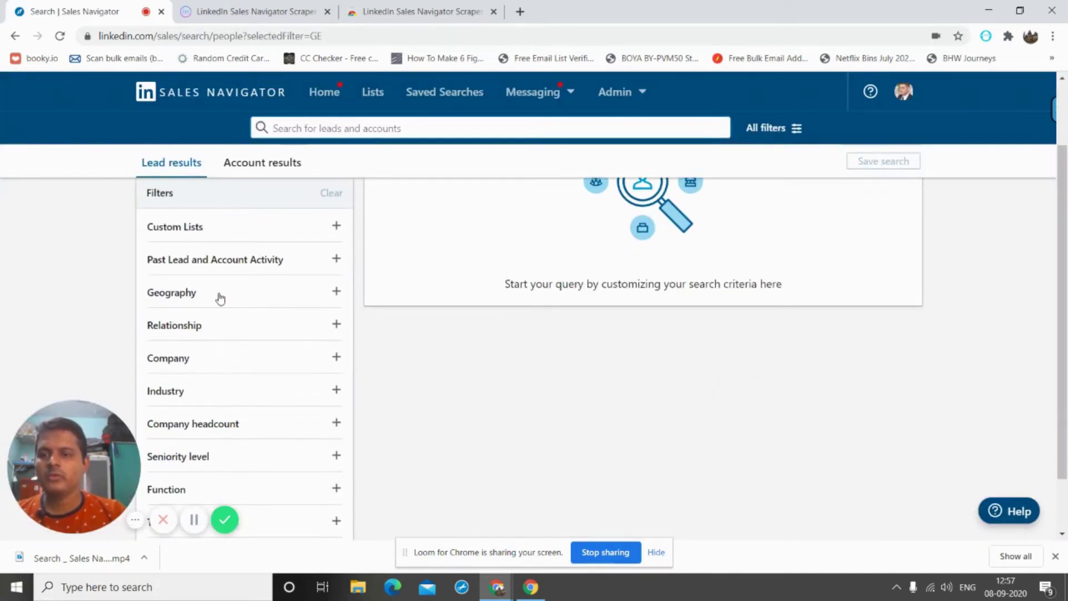
left_click(218, 298)
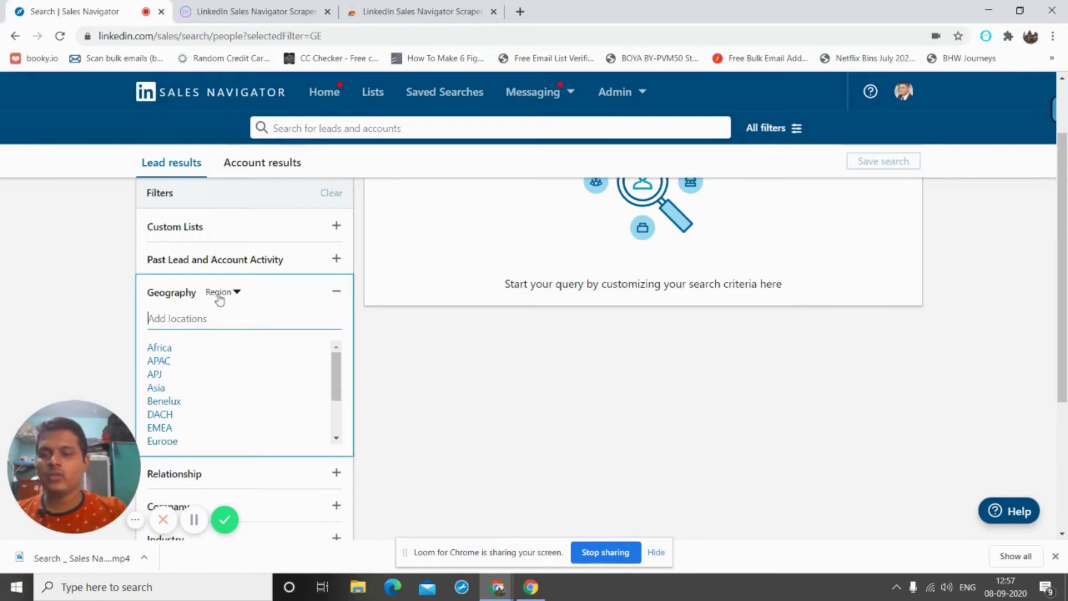
type("united st")
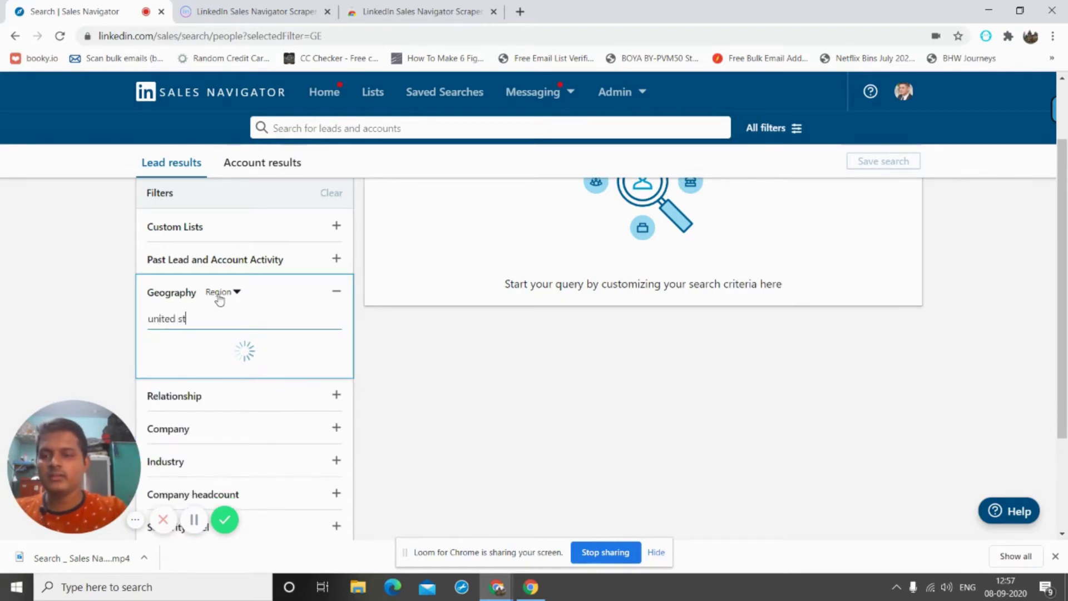
type("ates")
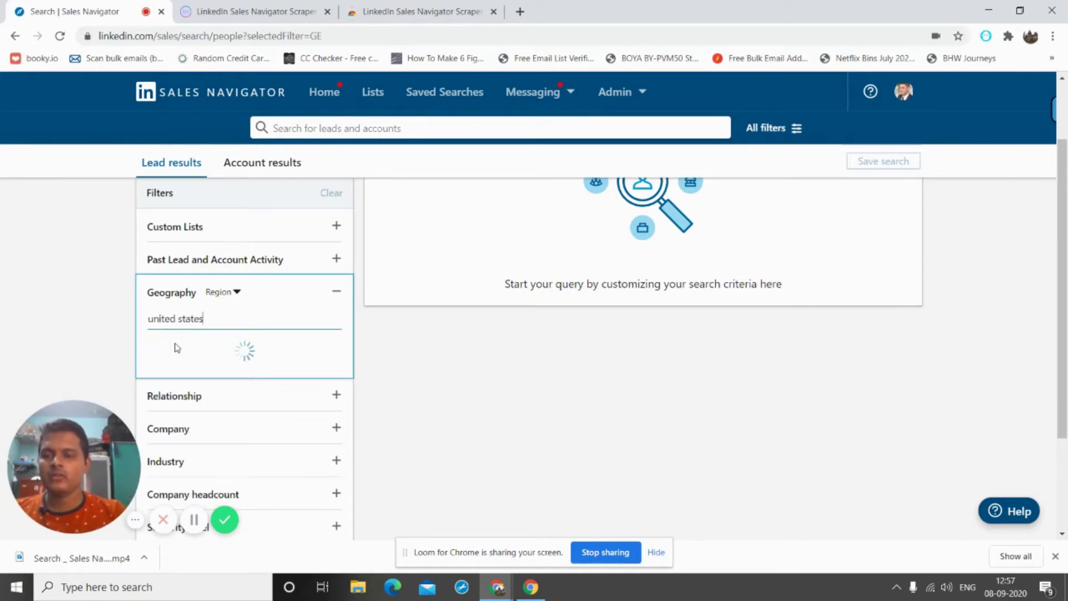
left_click(178, 347)
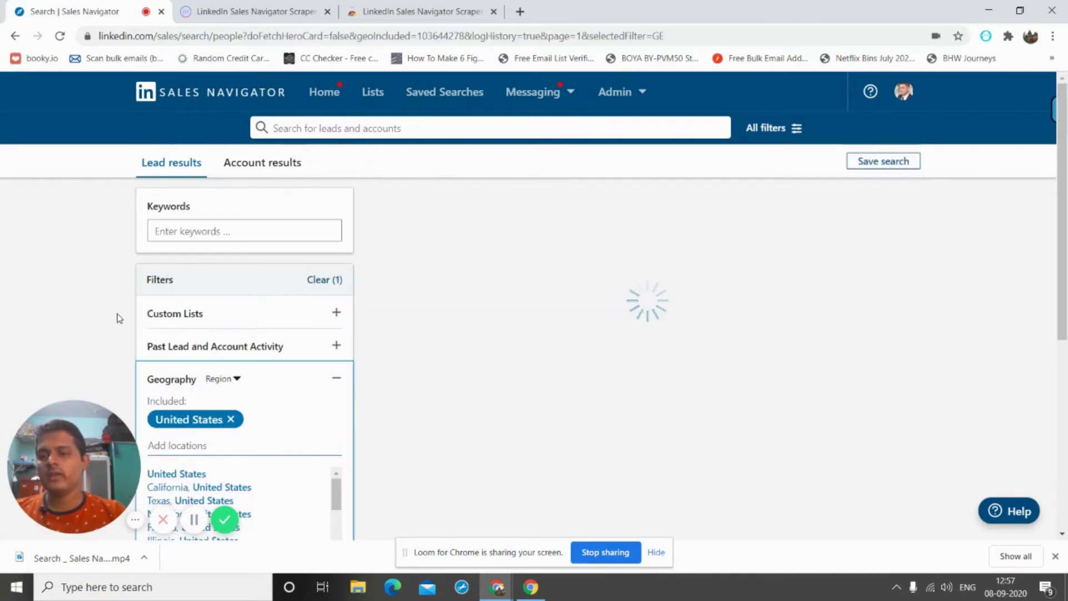
- Add Facebook as the current company filter, giving 42K+ leads
scroll(117, 318, "down", 3)
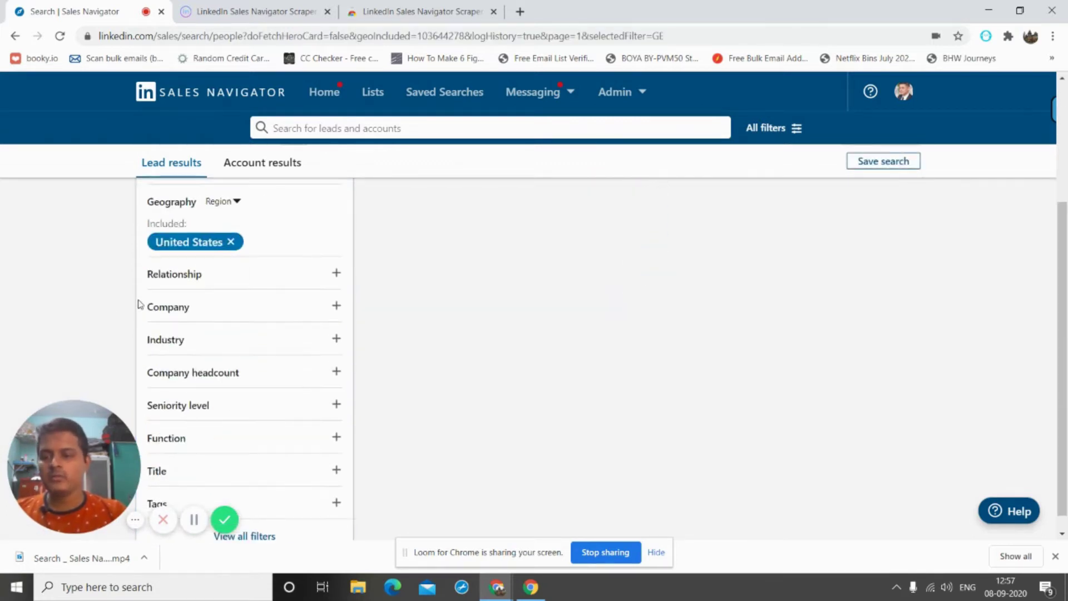
left_click(200, 311)
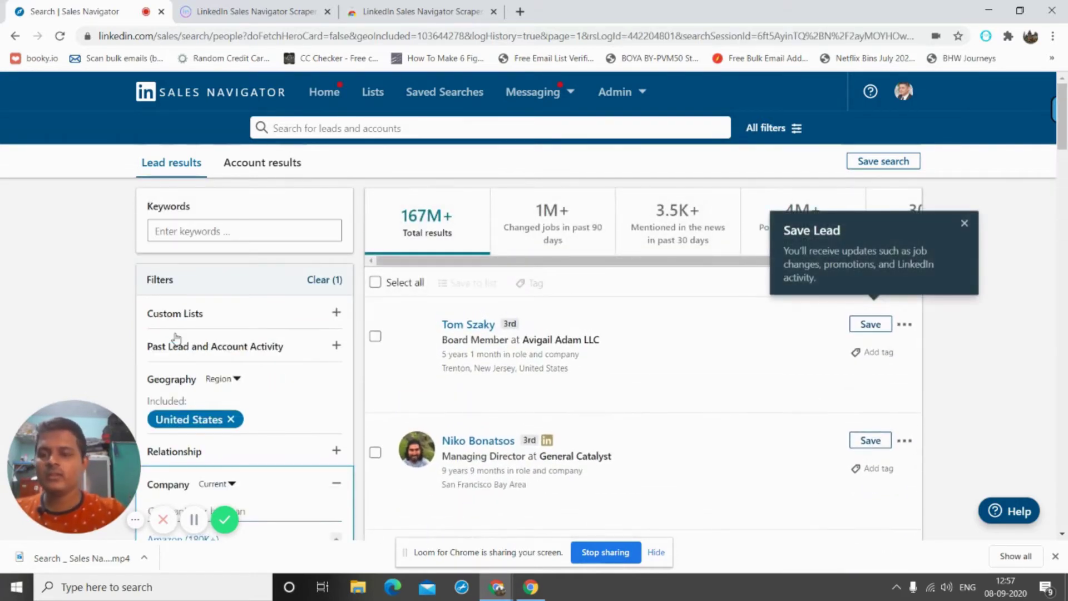
scroll(175, 337, "down", 2)
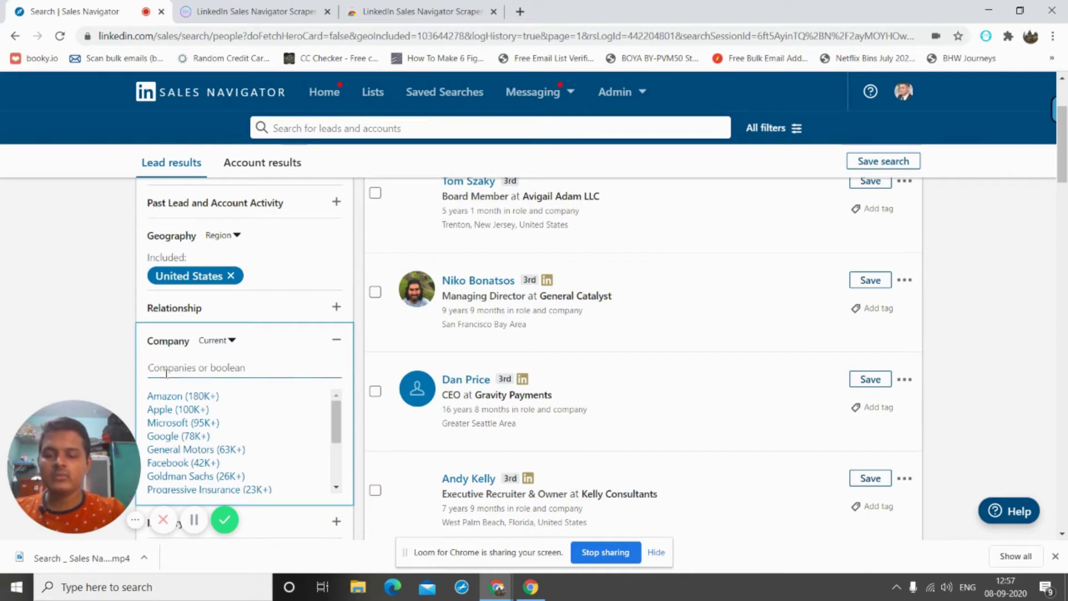
type("facebook")
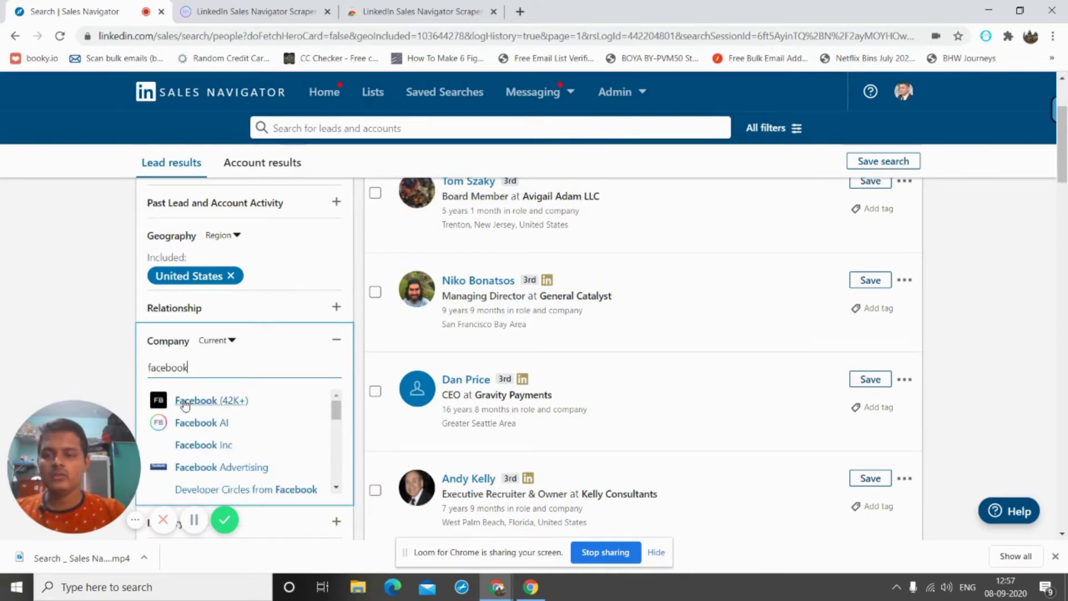
left_click(185, 402)
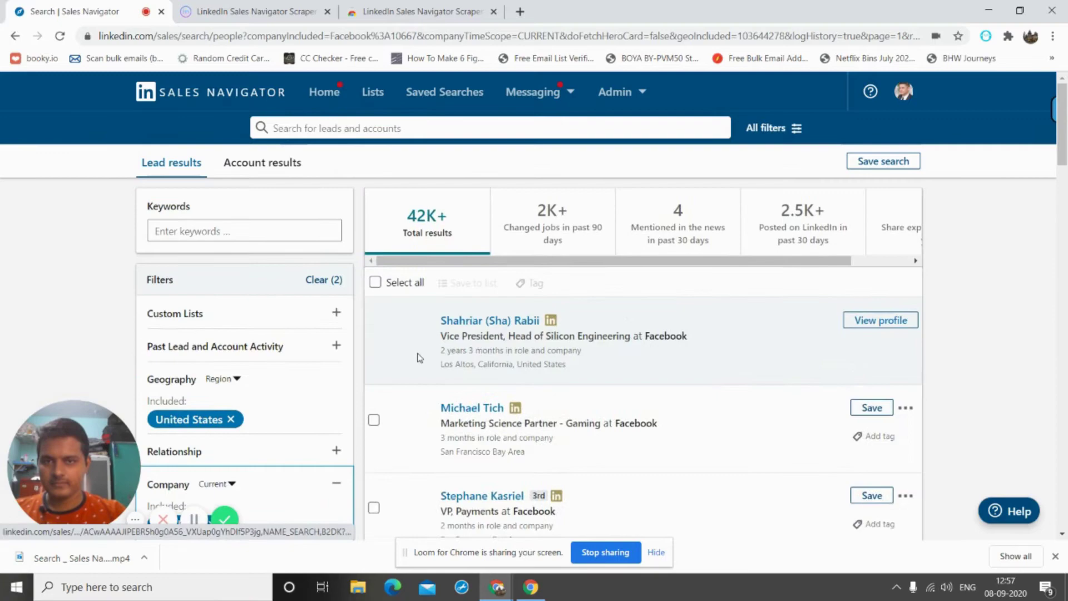
- Scroll the Facebook lead results and expand Seniority level, showing options like Owner (798) and CXO (363)
scroll(420, 358, "down", 4)
scroll(420, 358, "up", 4)
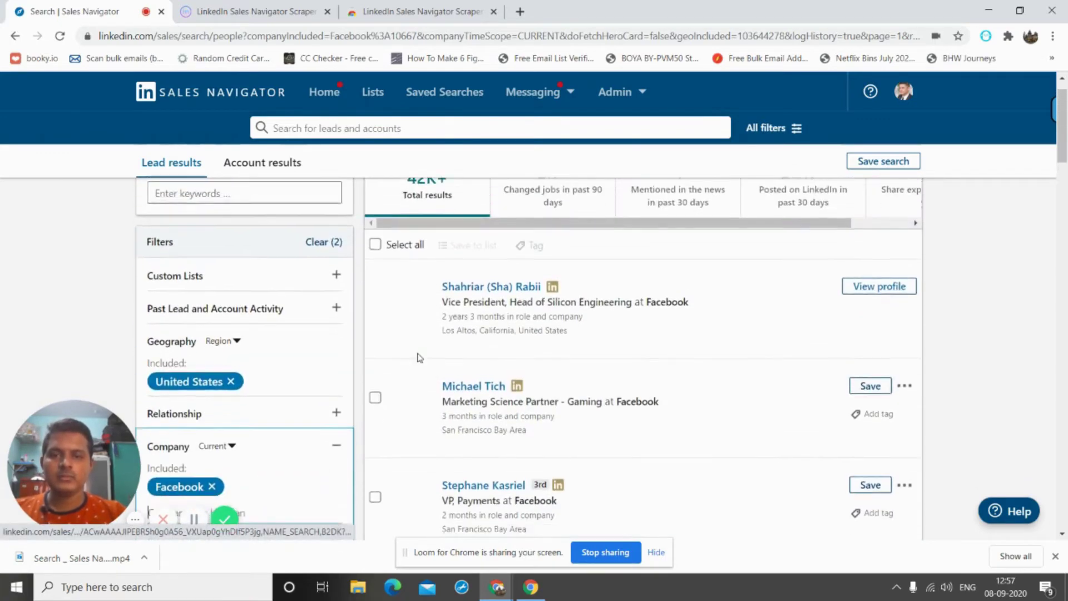
scroll(420, 358, "down", 2)
scroll(420, 358, "up", 3)
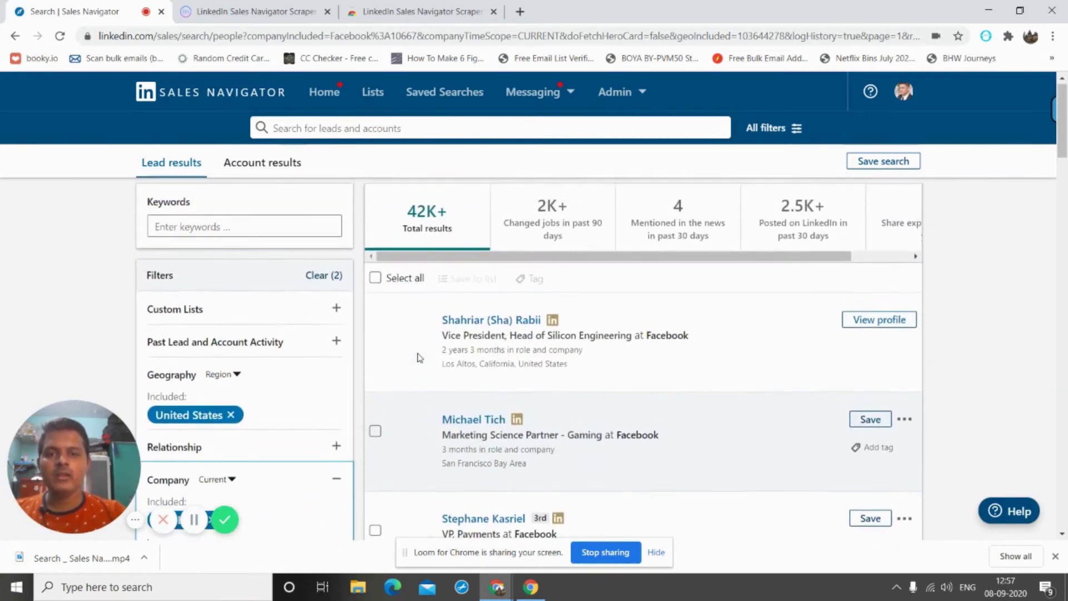
scroll(420, 358, "down", 10)
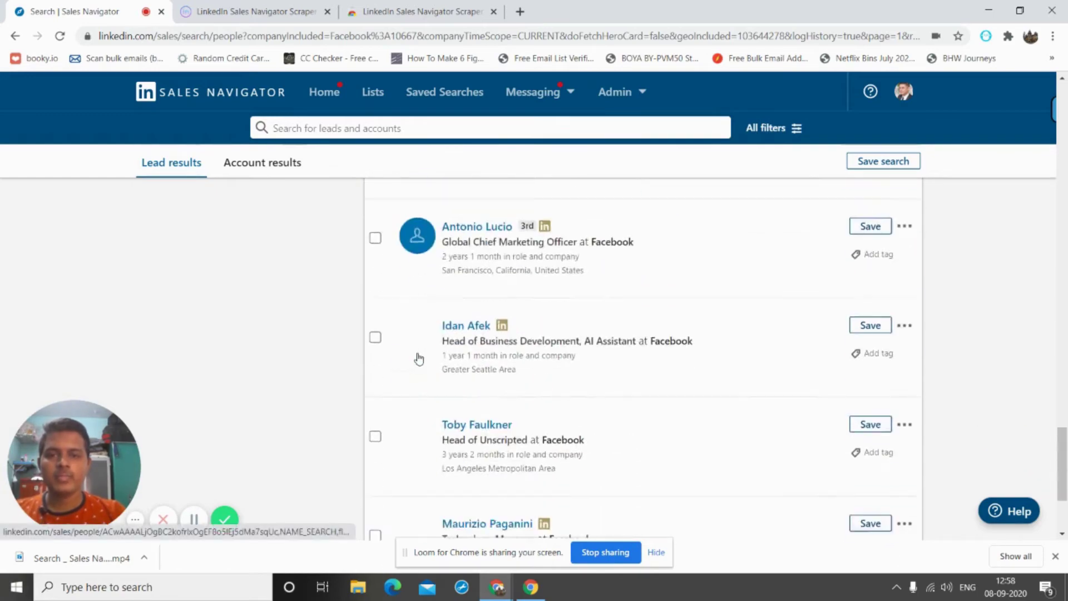
scroll(419, 358, "down", 3)
scroll(420, 358, "up", 15)
scroll(420, 357, "down", 3)
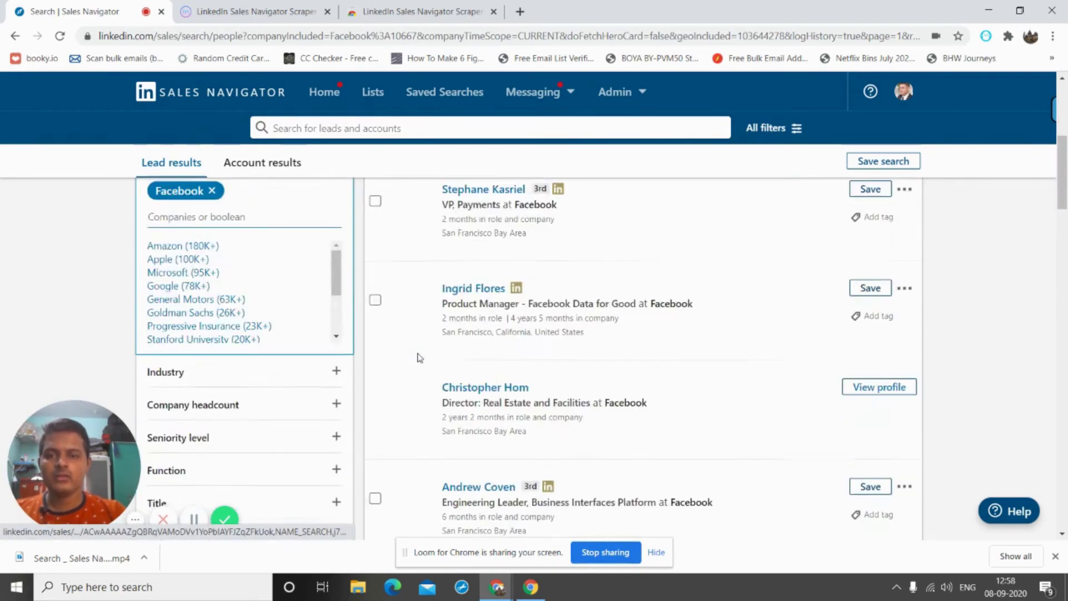
scroll(420, 358, "down", 3)
scroll(420, 358, "up", 5)
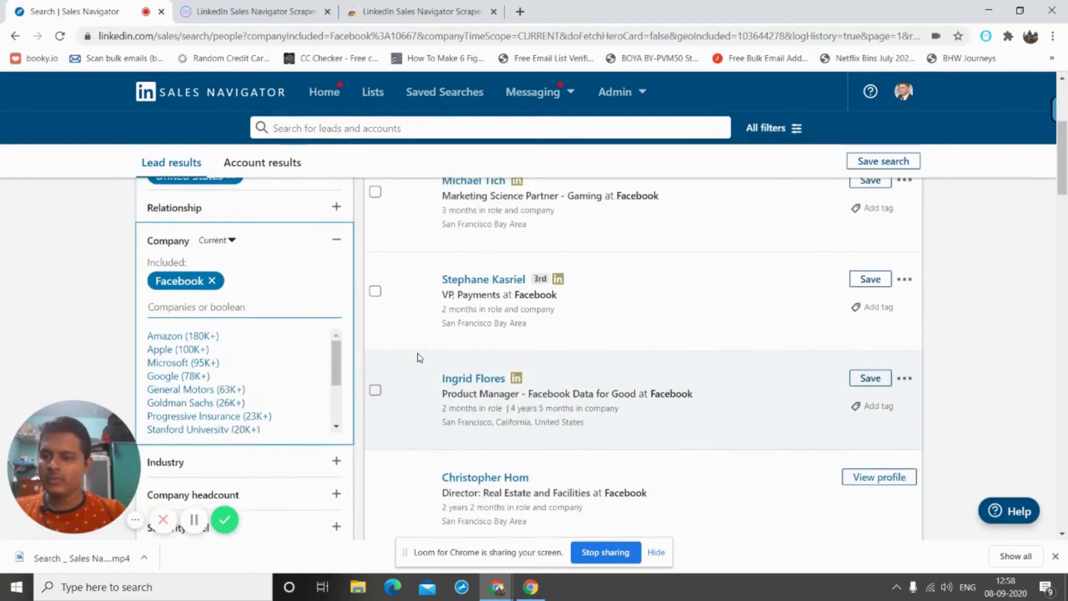
scroll(420, 357, "down", 2)
scroll(420, 358, "down", 2)
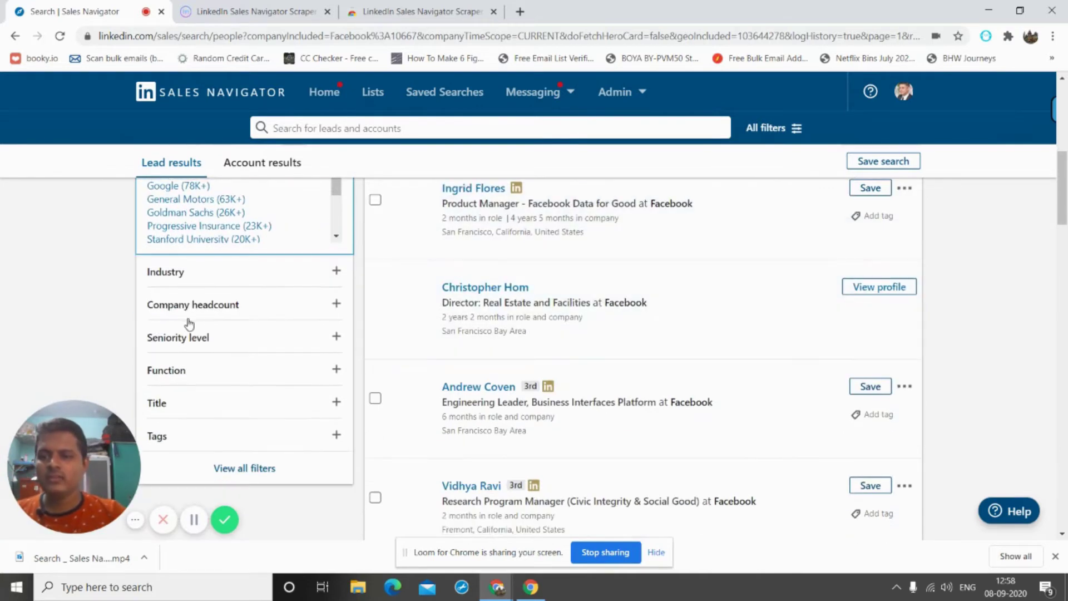
left_click(185, 340)
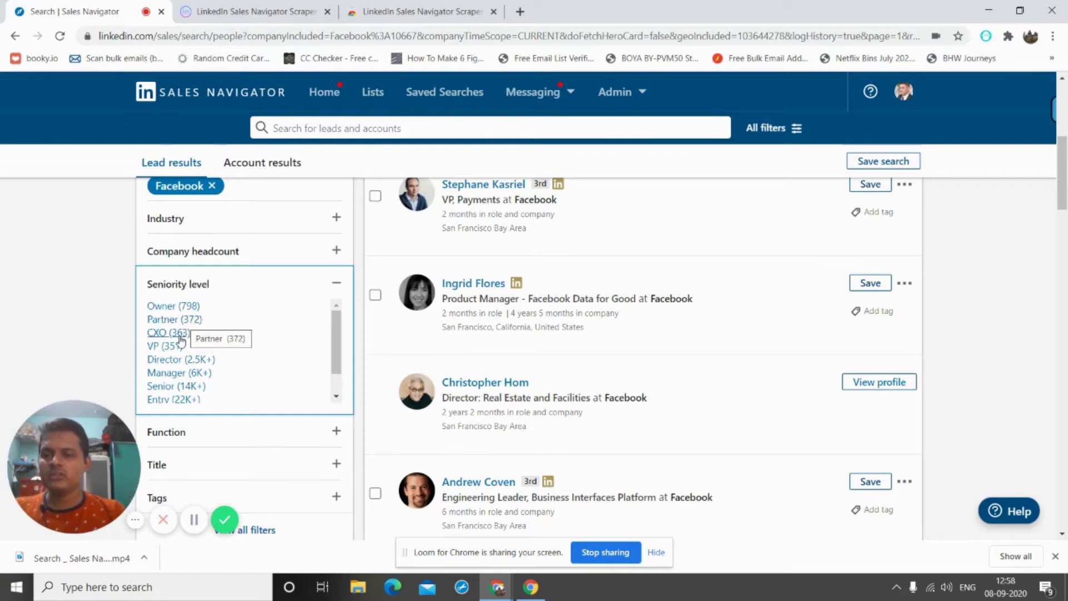
- Include CXO seniority, narrowing the Facebook leads to 363 results
left_click(182, 332)
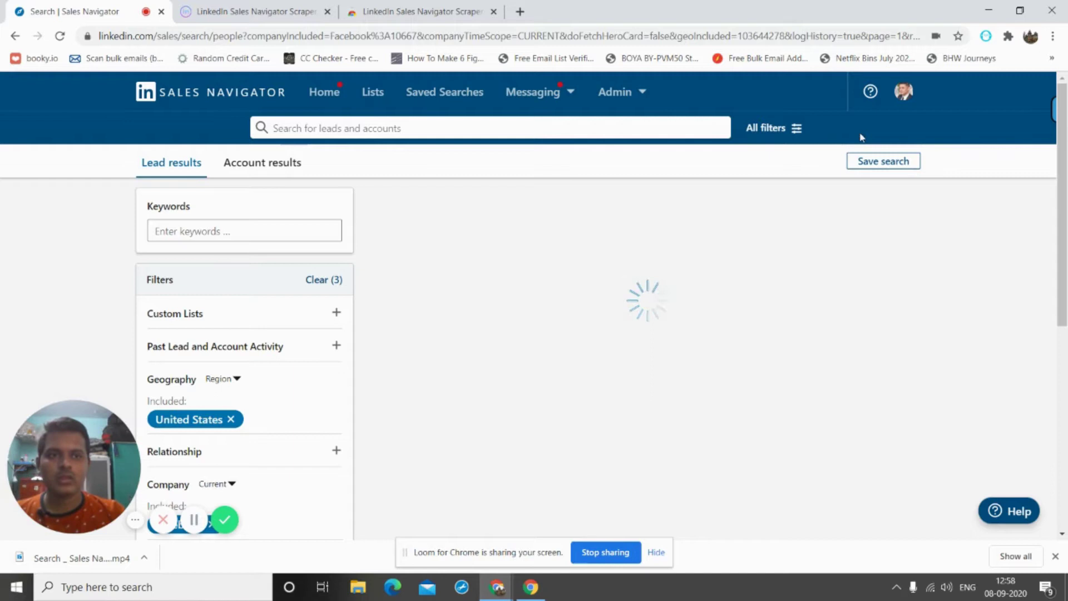
scroll(675, 217, "down", 2)
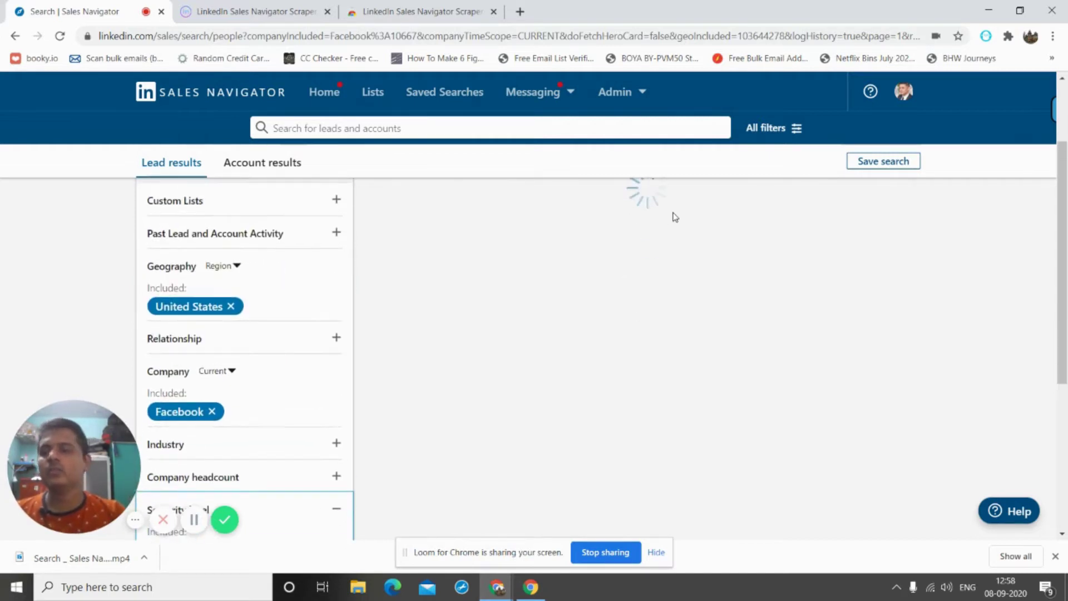
scroll(285, 306, "down", 4)
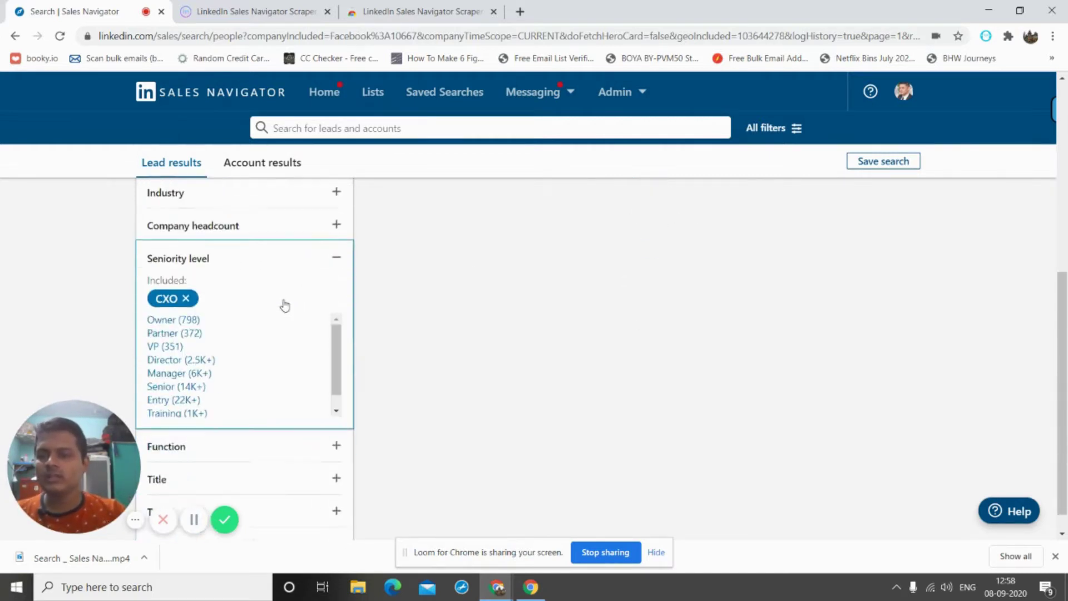
scroll(285, 305, "down", 2)
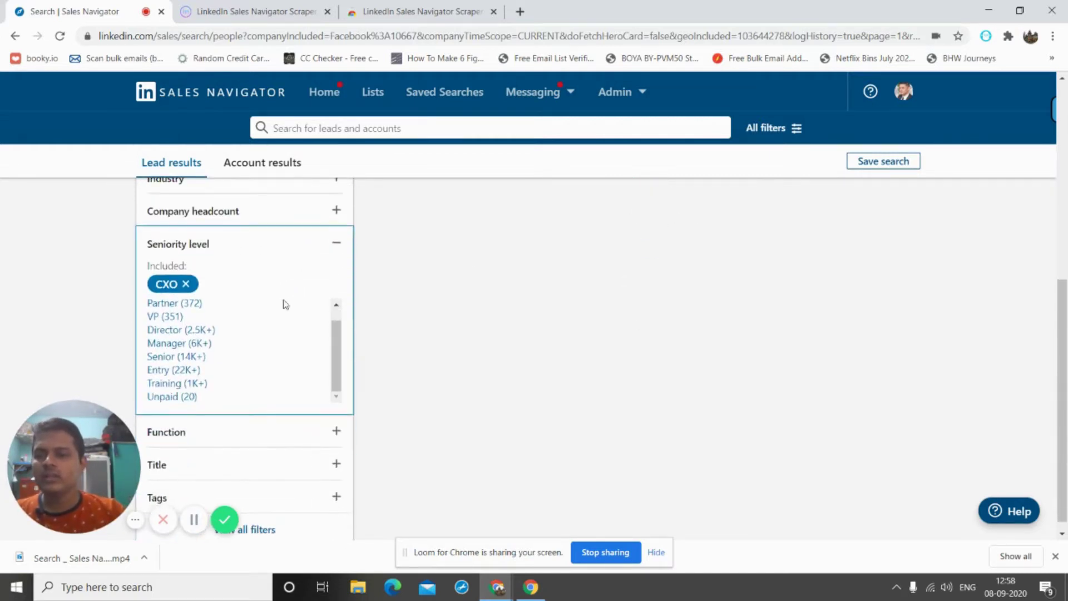
- Expand the Title and Industry filters and return to the top of the results
left_click(184, 458)
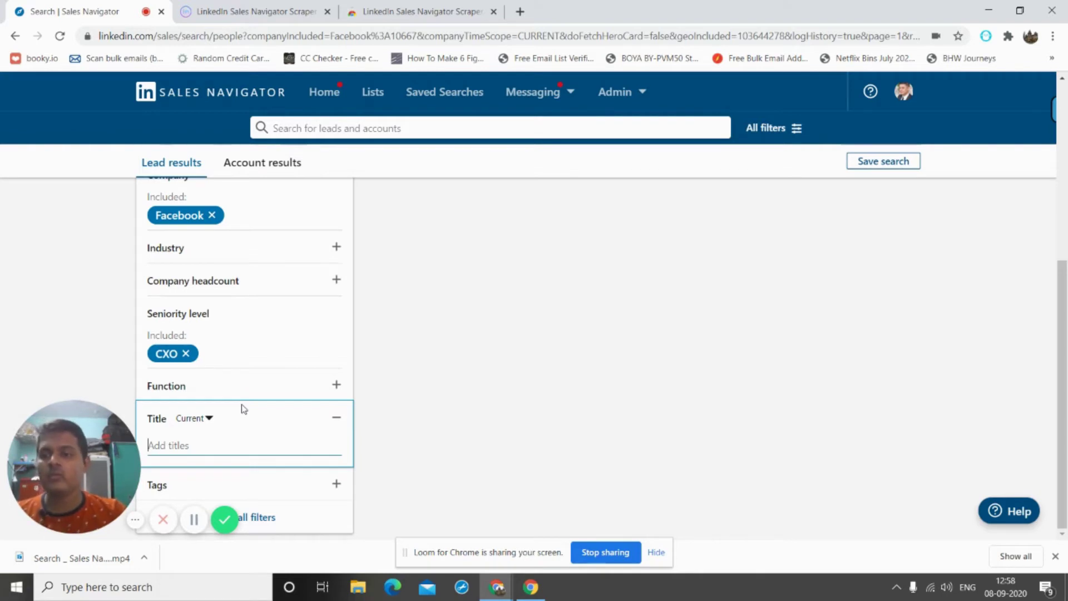
scroll(244, 408, "up", 1)
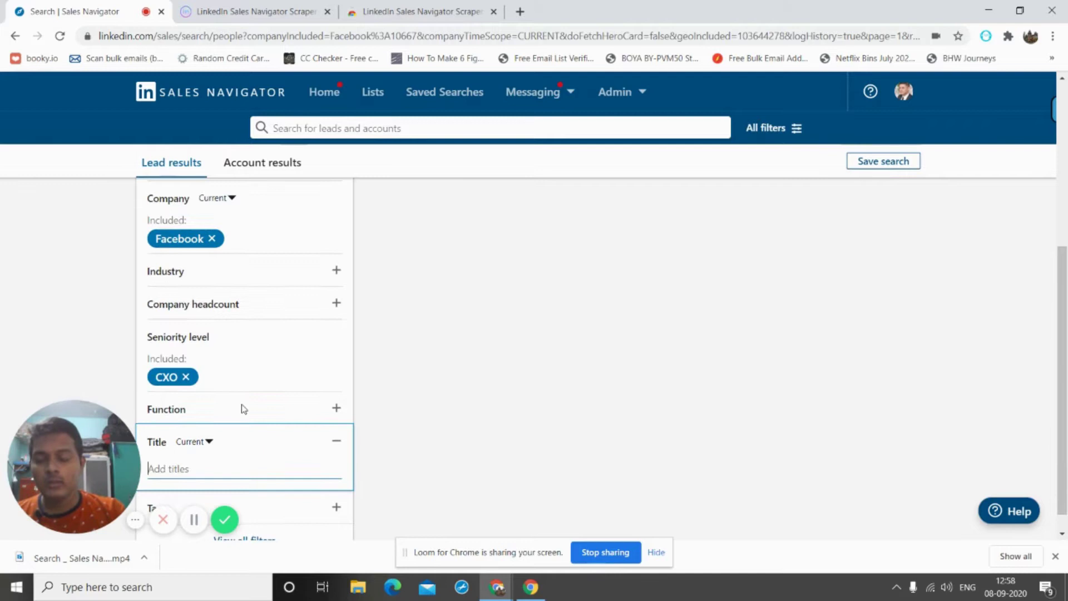
scroll(243, 409, "up", 4)
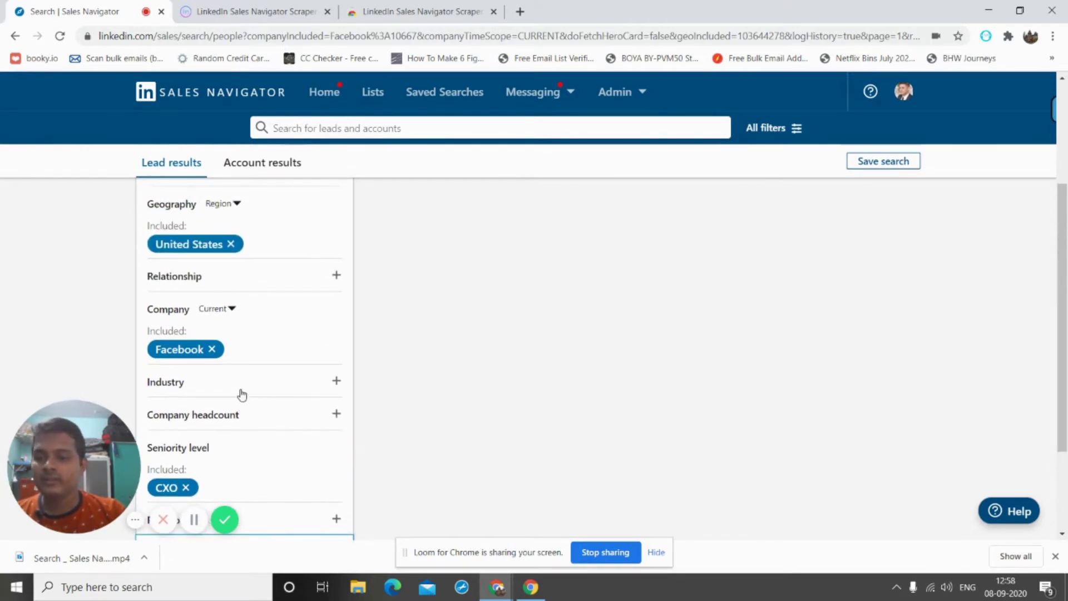
left_click(243, 393)
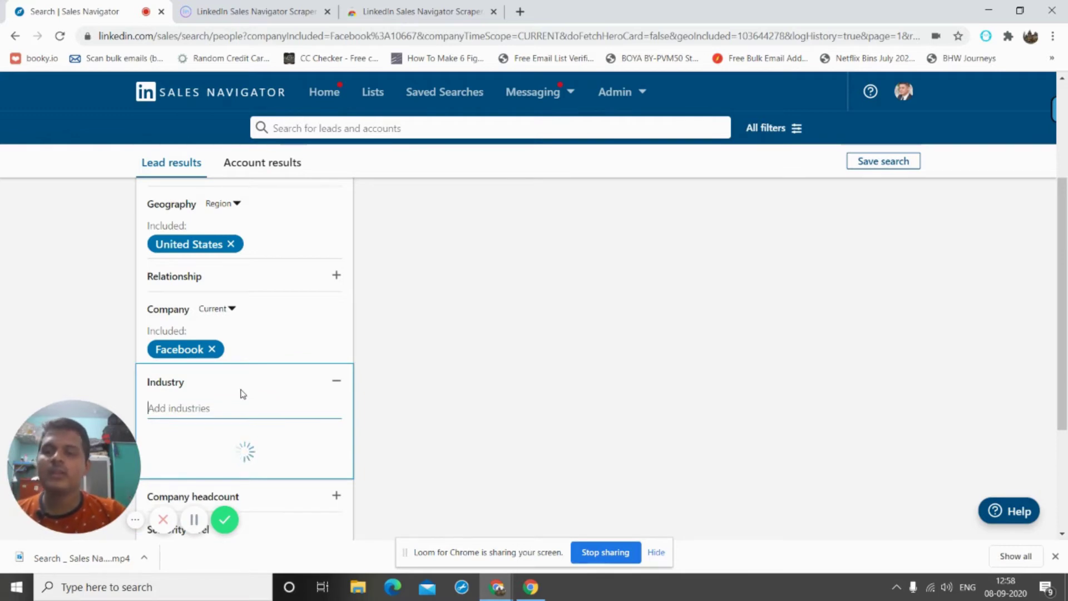
scroll(243, 394, "up", 3)
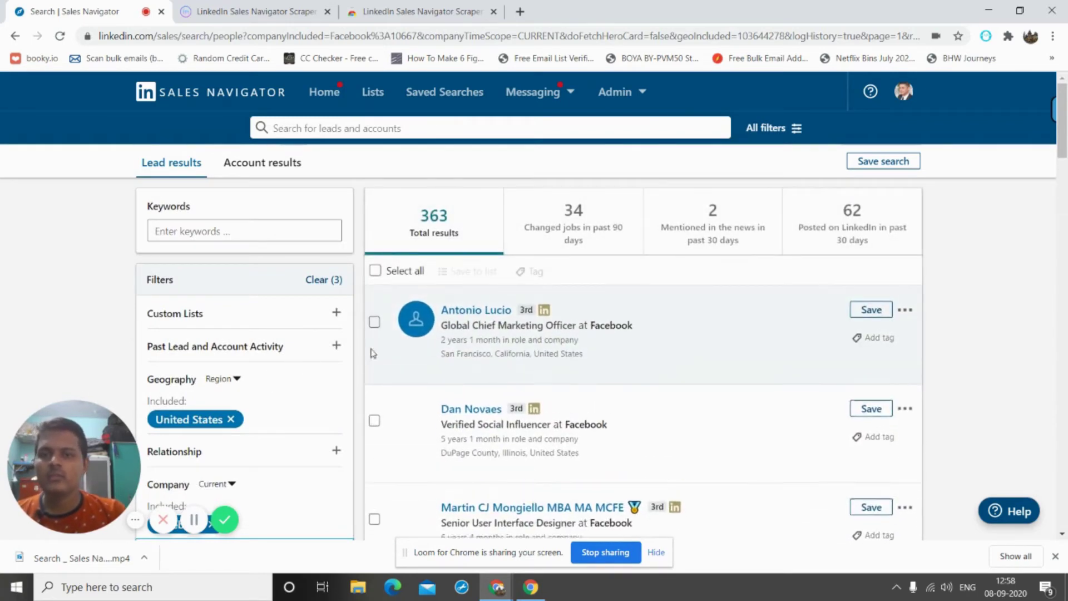
scroll(283, 368, "down", 1)
scroll(283, 367, "down", 6)
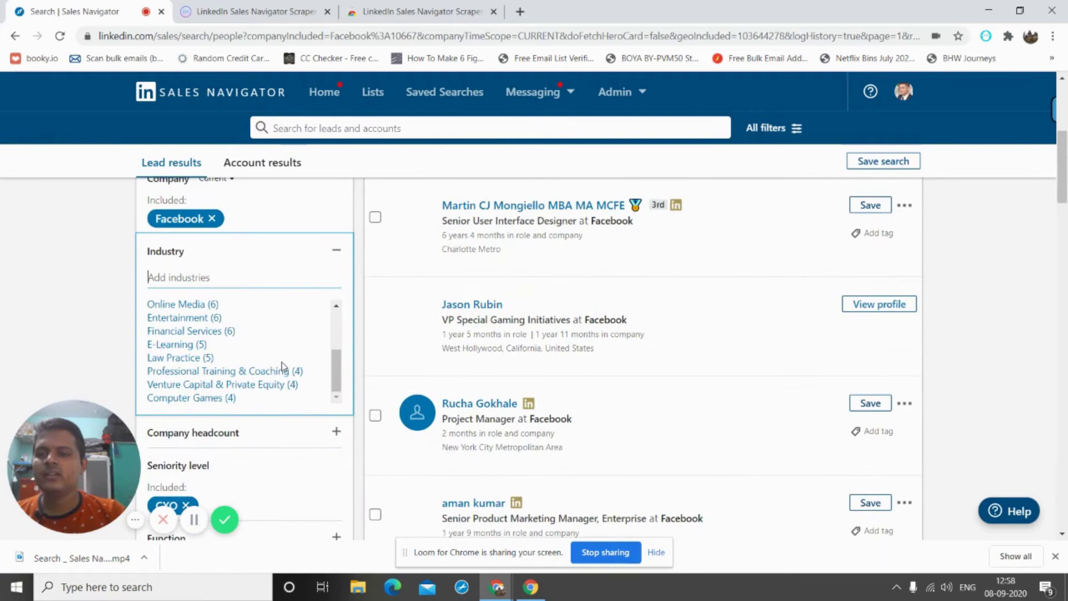
left_click(91, 339)
scroll(255, 370, "down", 1)
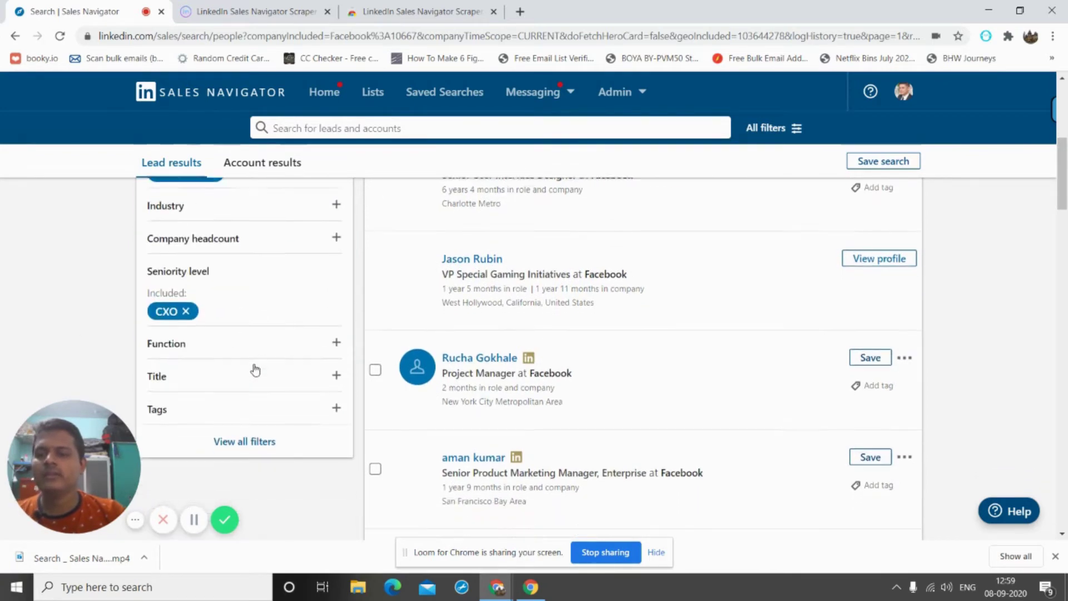
scroll(256, 370, "up", 8)
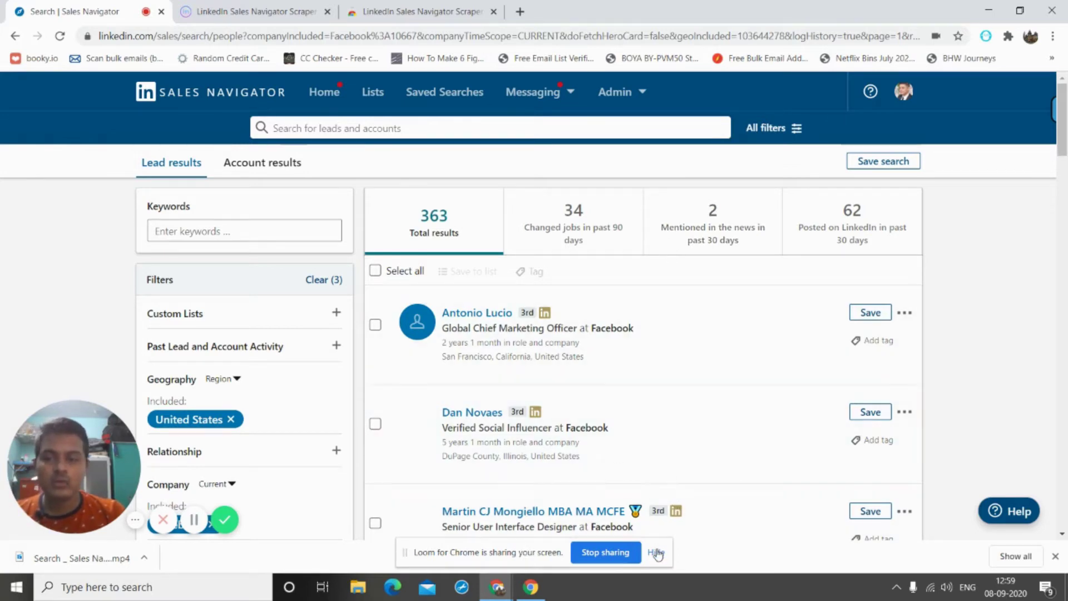
left_click(657, 552)
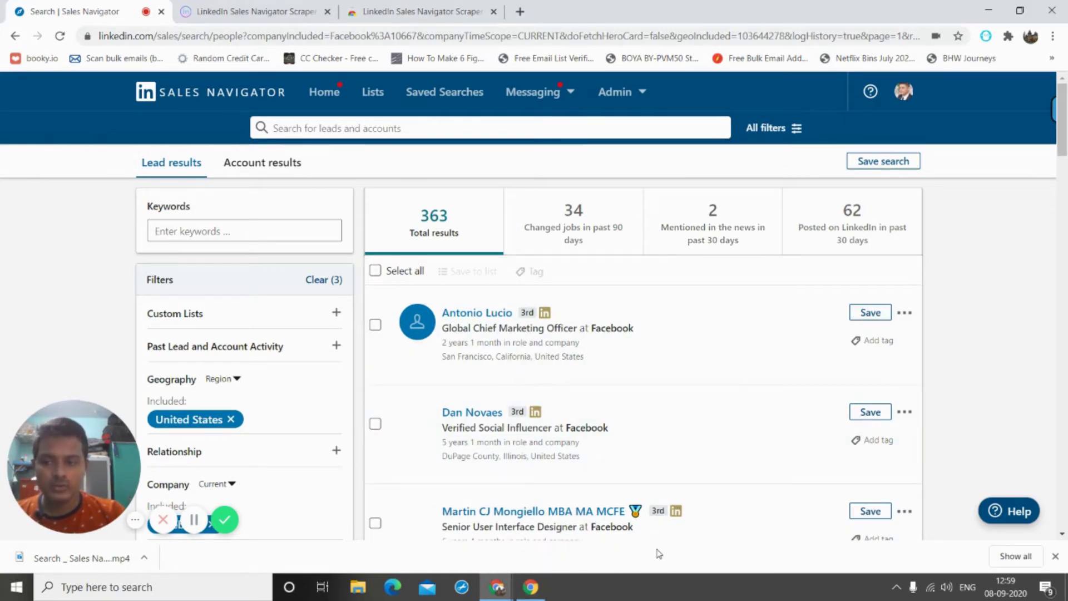
- Launch the LinkedIn Sales Navigator Scraper extension's access-key prompt, then show the scraper dashboard with the auth token
left_click(1008, 37)
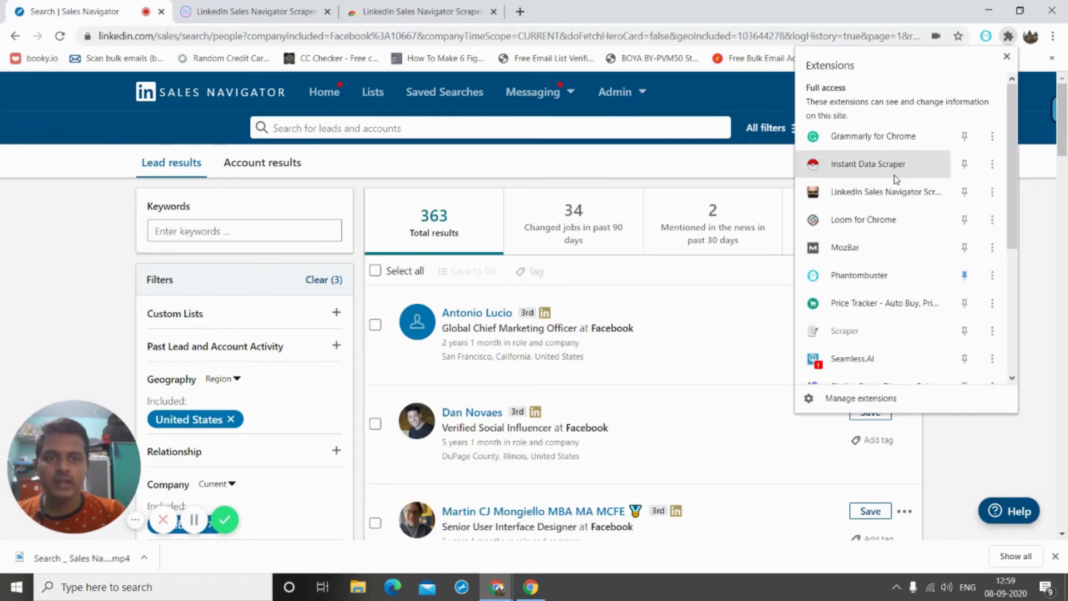
left_click(893, 191)
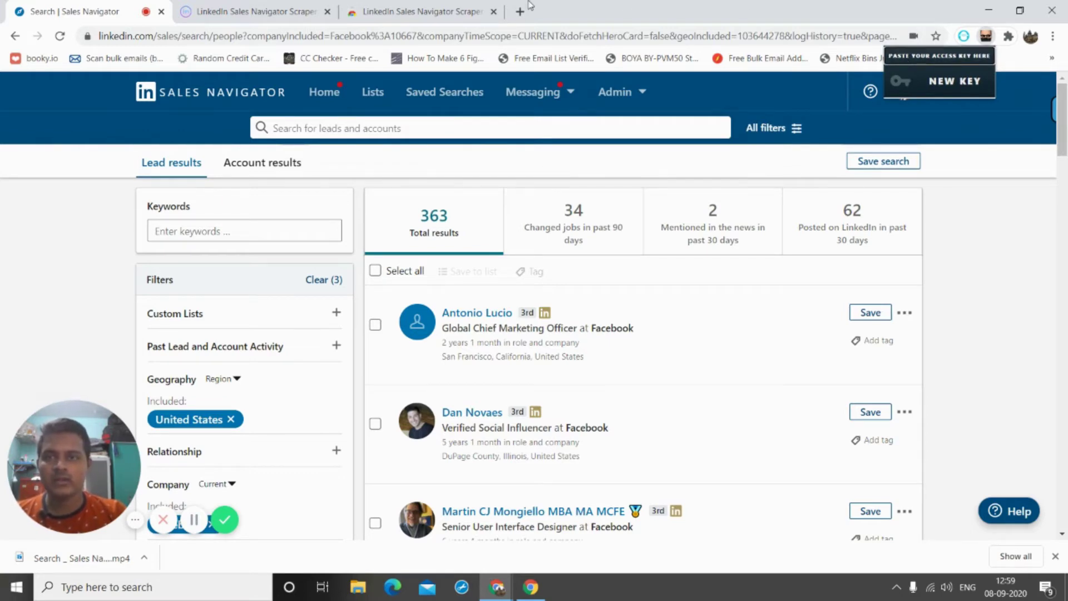
left_click(431, 5)
left_click(256, 11)
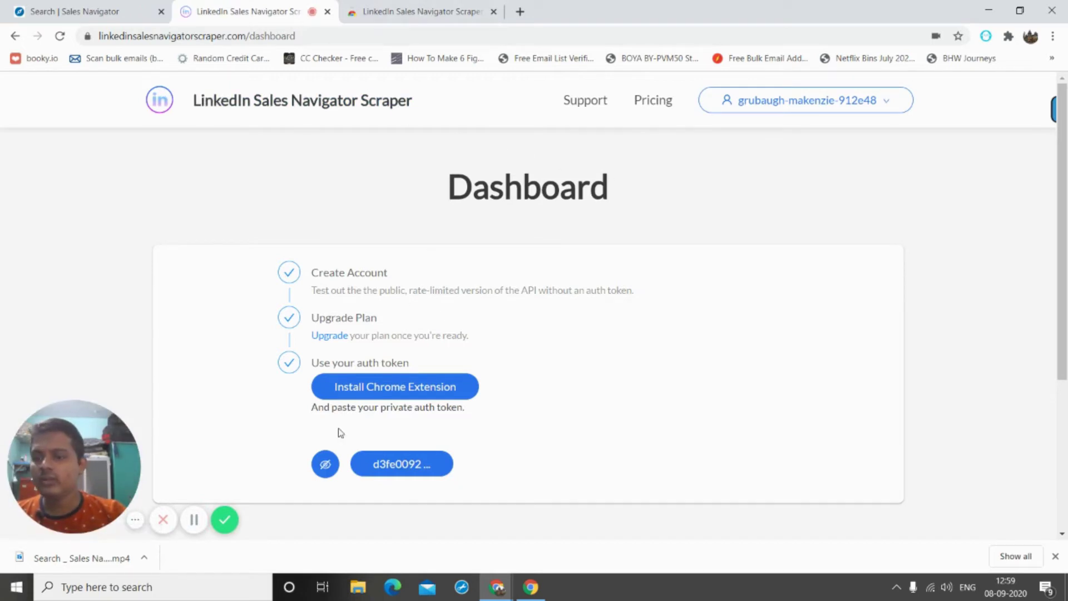
- Copy the scraper's private auth token and return to the 363-result Facebook lead search
left_click(393, 466)
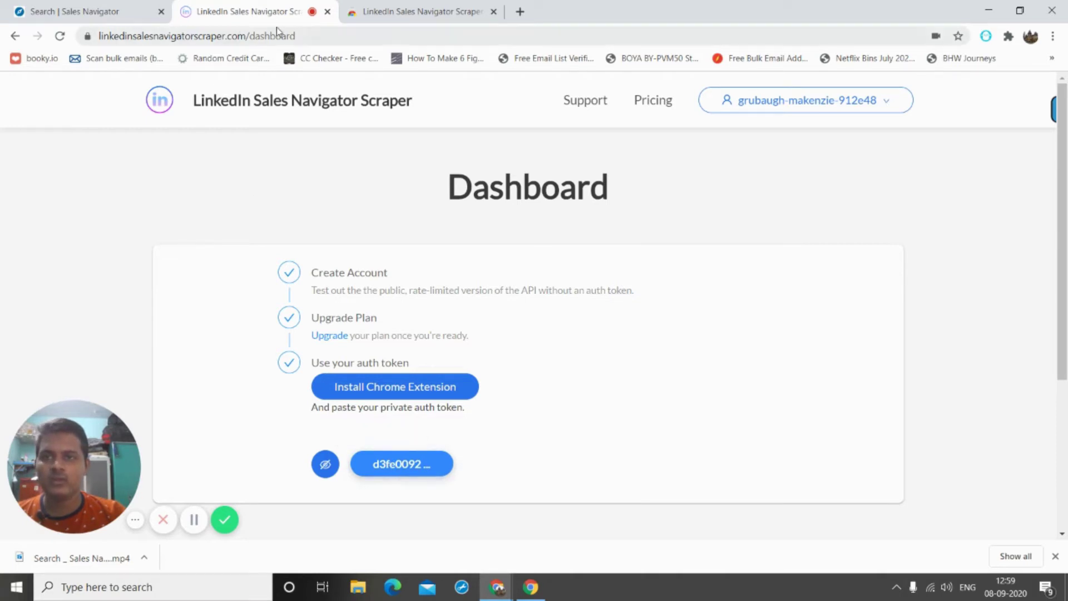
left_click(404, 8)
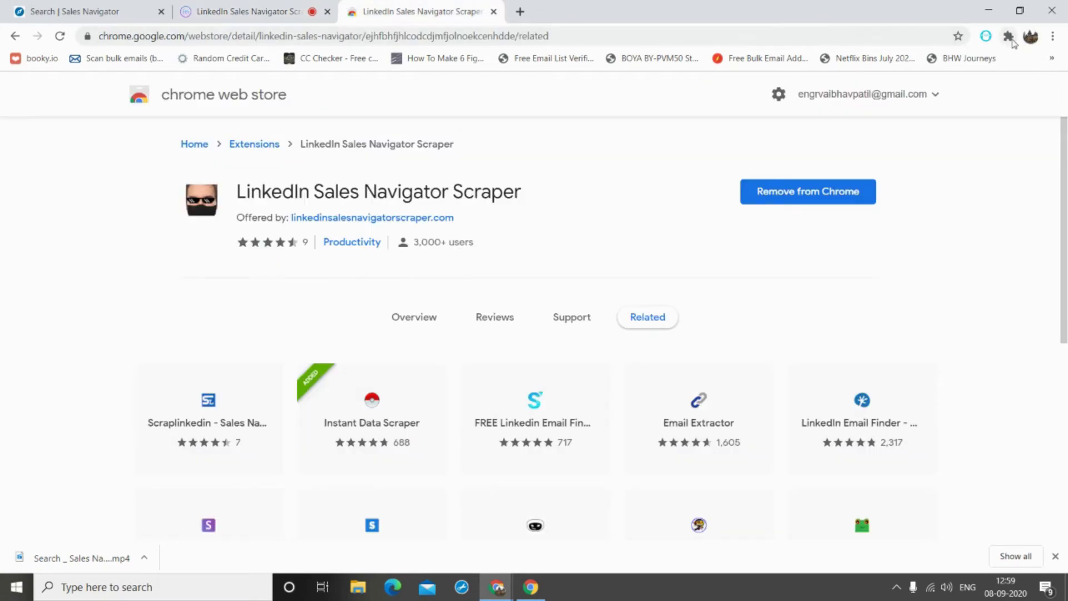
left_click(1009, 37)
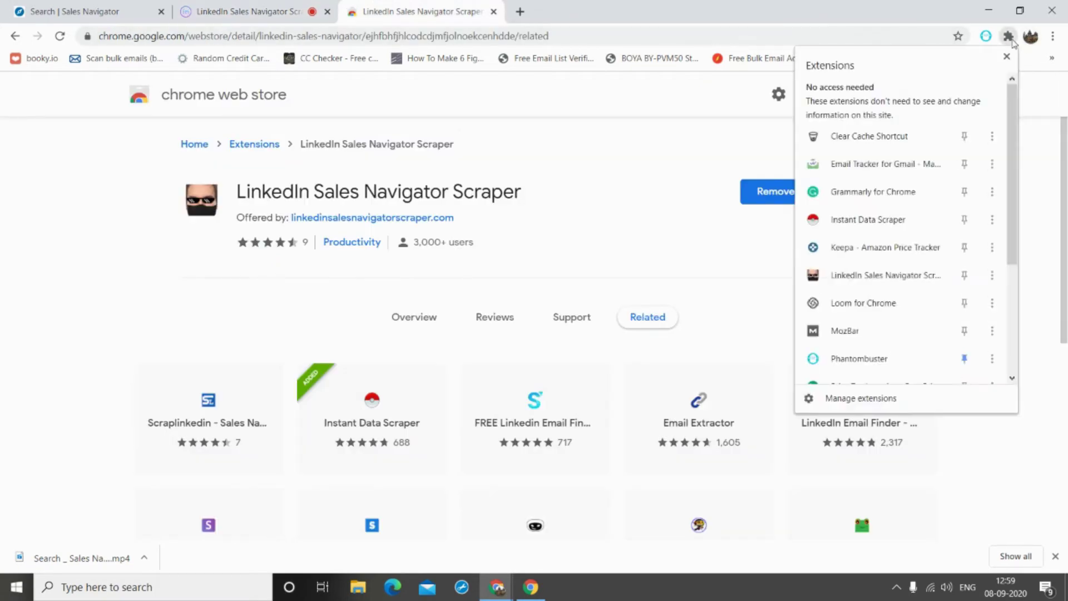
left_click(20, 6)
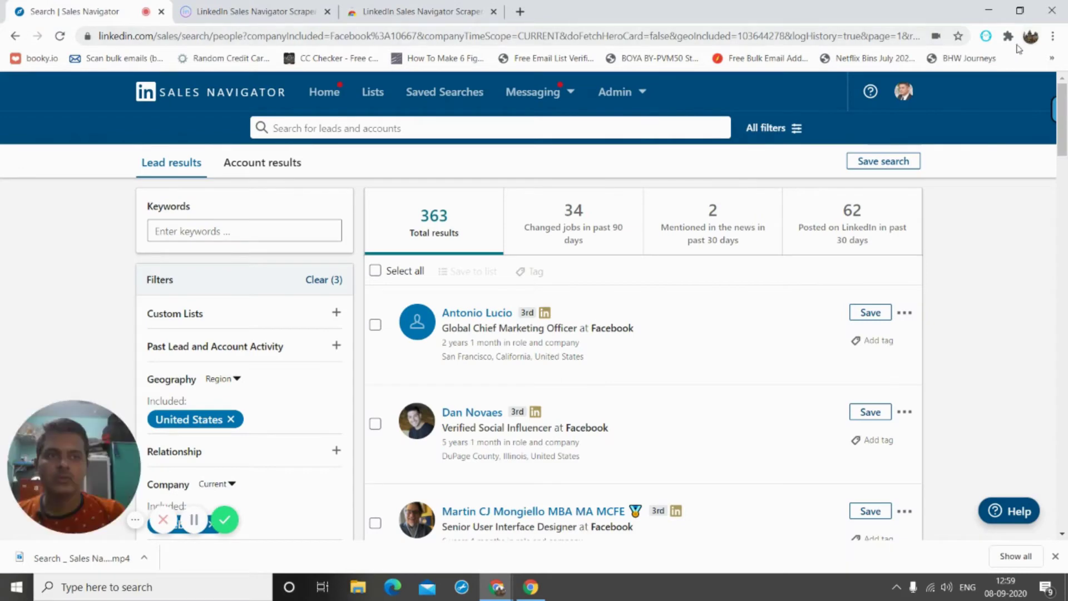
- Launch the Sales Navigator scraper extension and paste the copied access key to activate it
left_click(1009, 37)
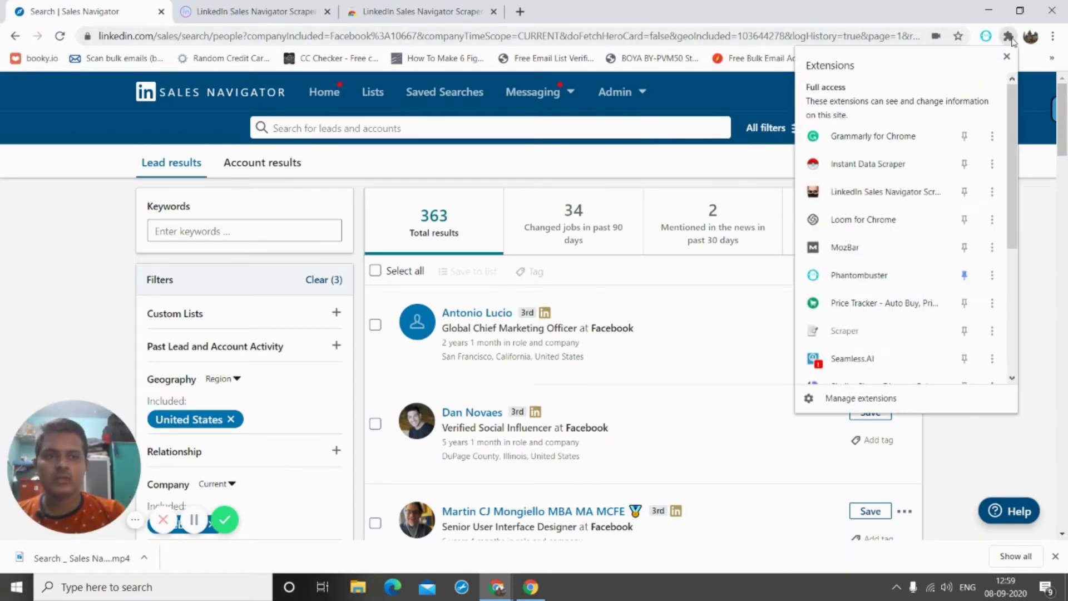
left_click(843, 182)
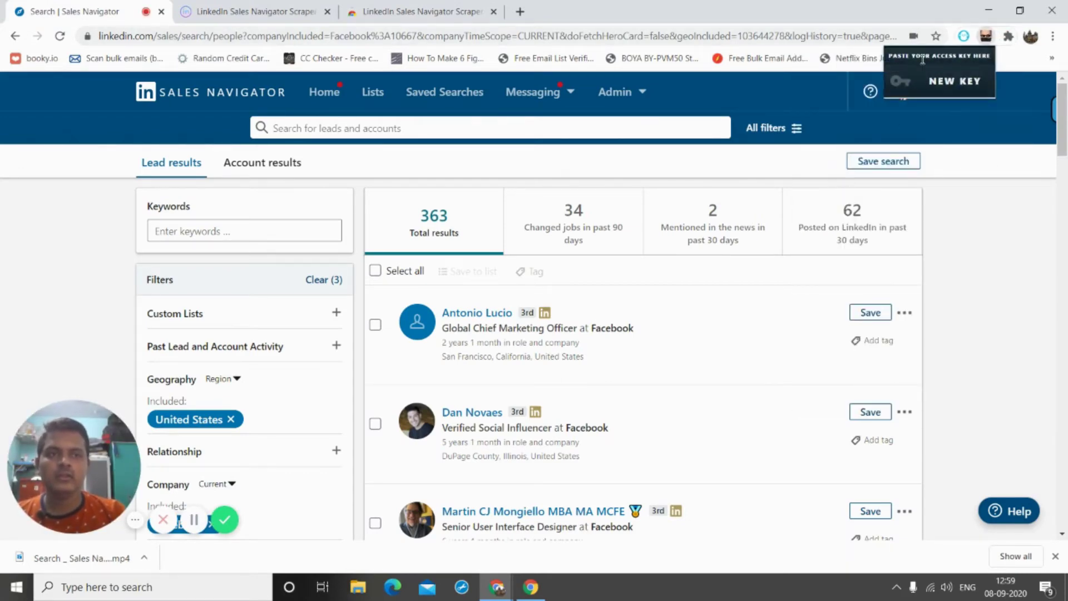
key("ctrl+v")
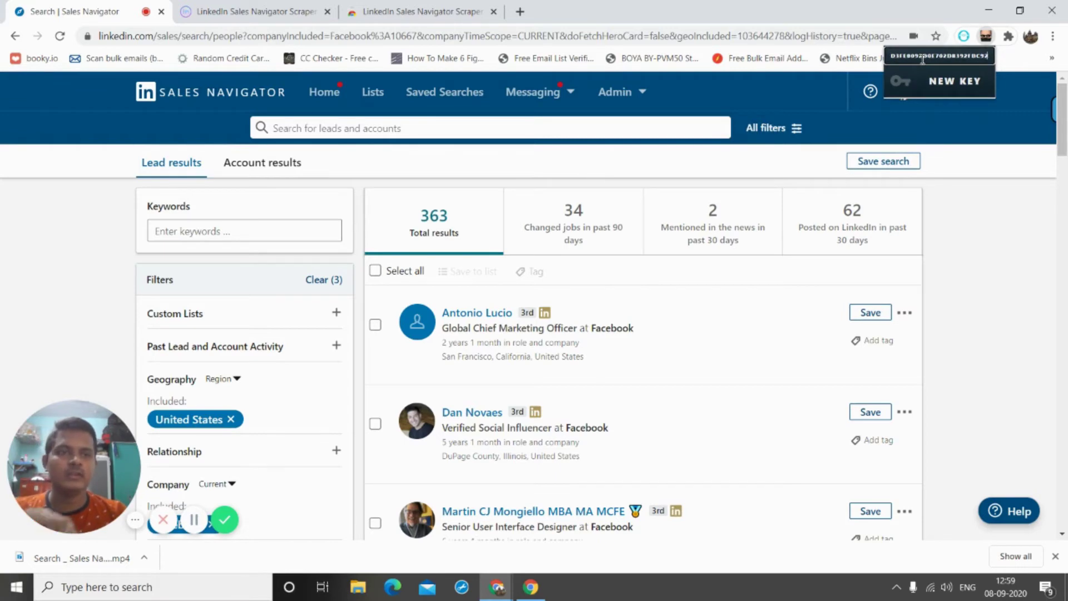
key("ctrl+a")
key("BackSpace")
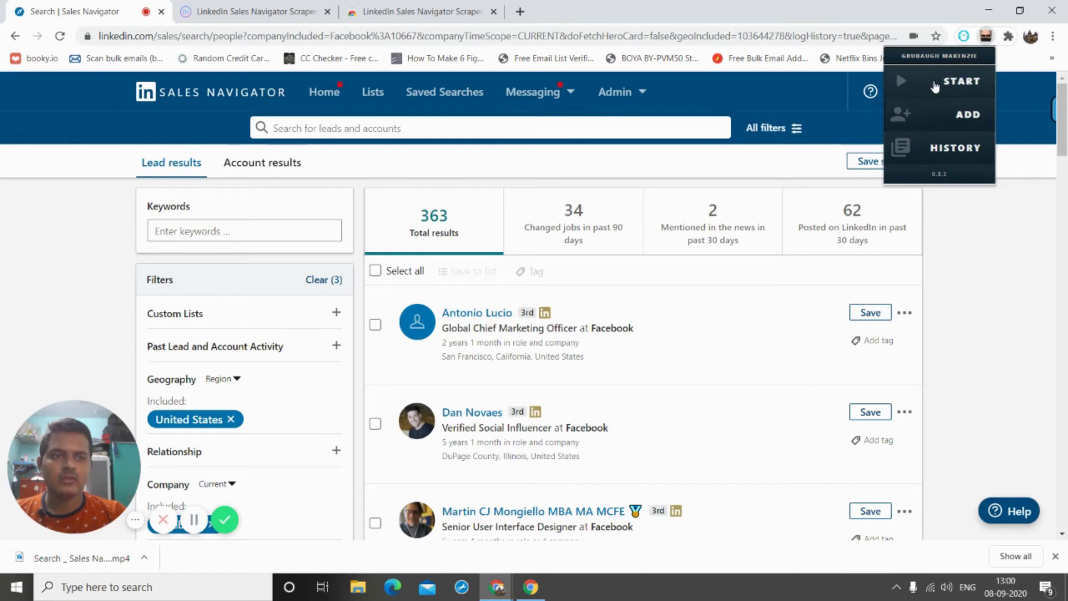
- Delete the 580-lead session from the scraper history, confirm with OK, and reopen the extension
left_click(921, 155)
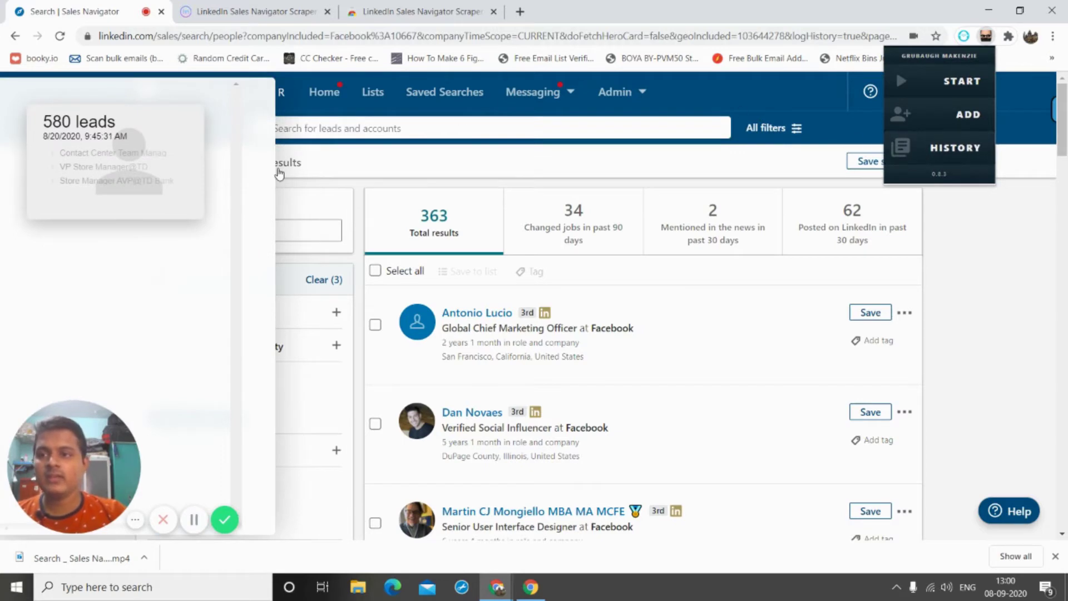
left_click(71, 211)
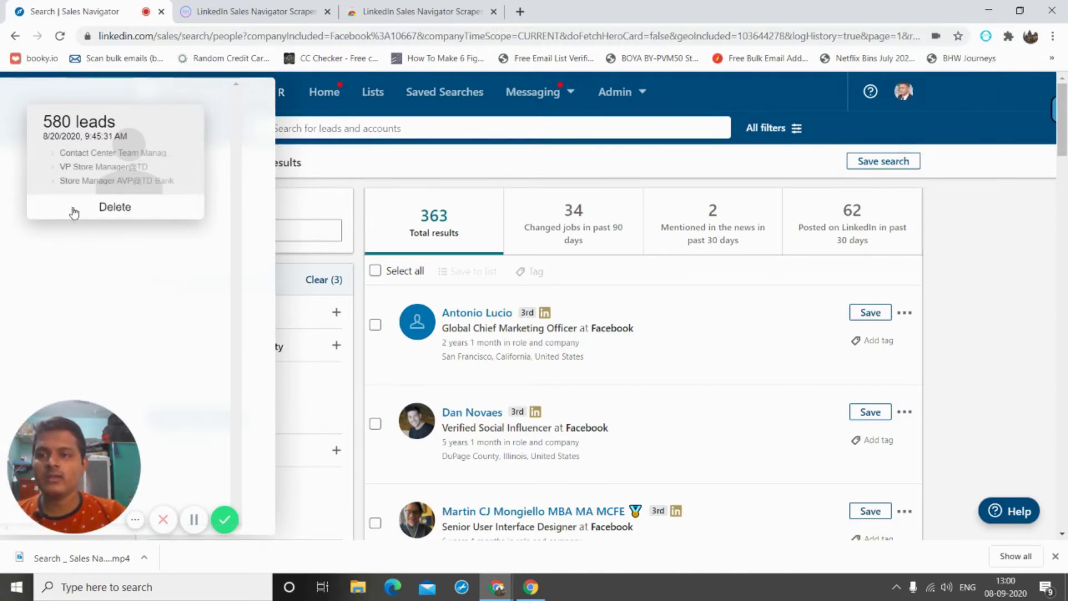
left_click(95, 207)
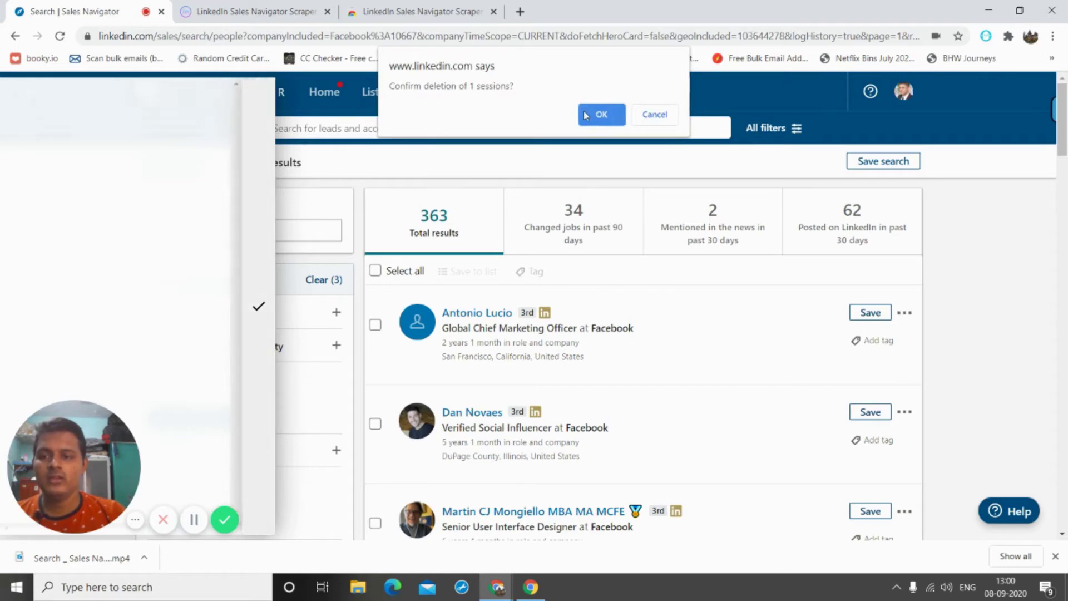
left_click(585, 115)
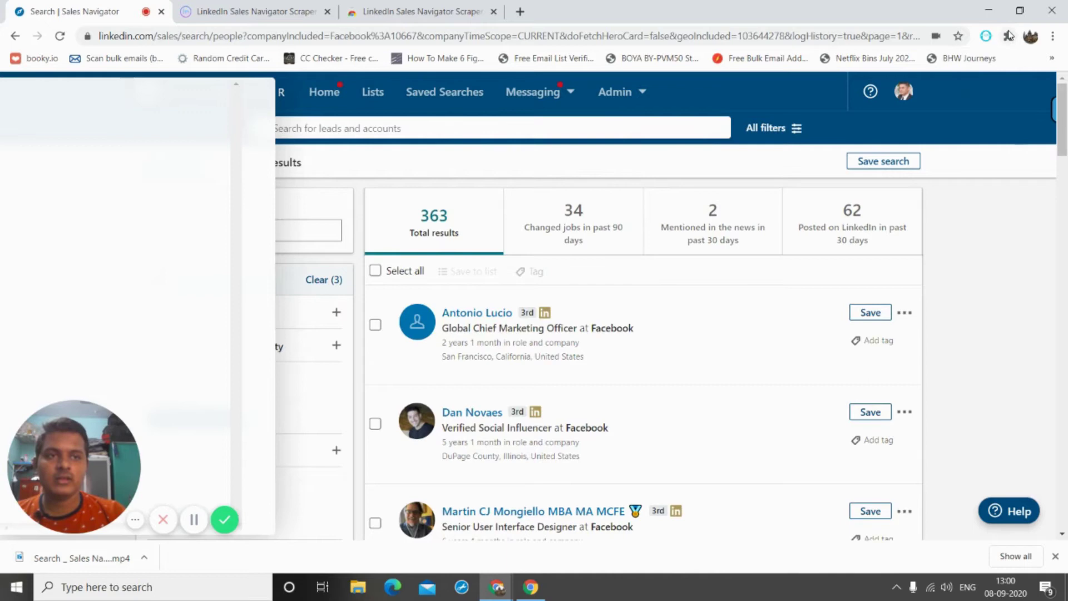
left_click(1008, 35)
left_click(861, 190)
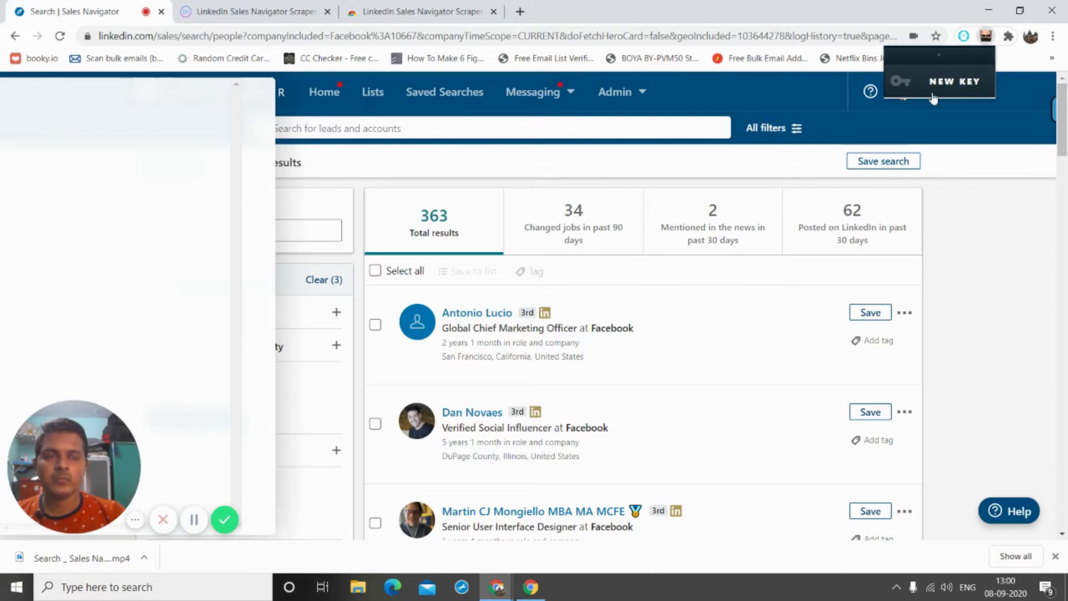
- Close the scraper history panel and relaunch LinkedIn Sales Navigator Scraper
scroll(911, 211, "down", 2)
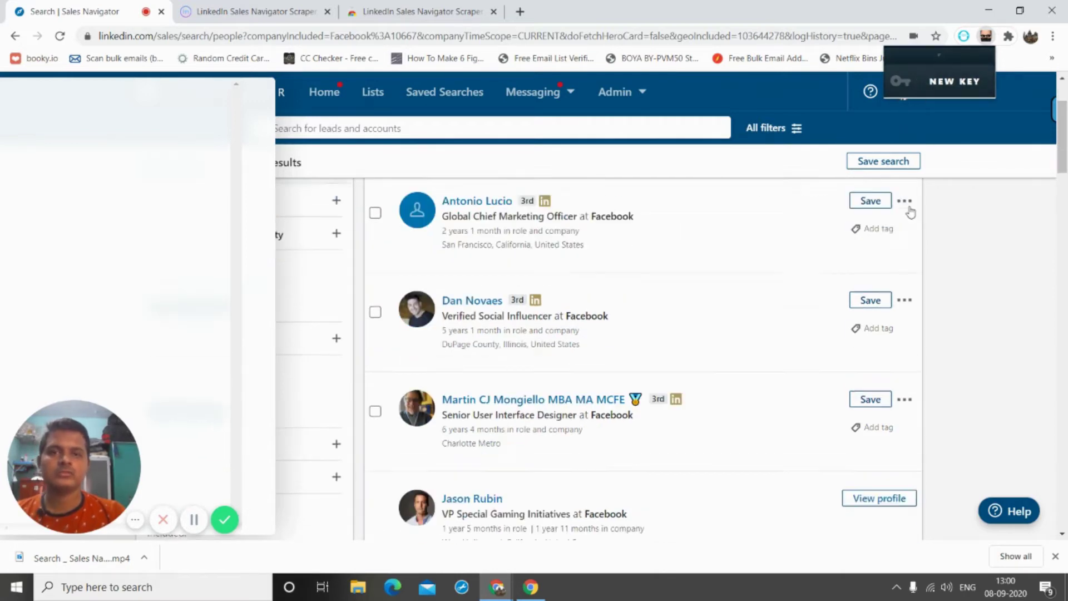
scroll(940, 212, "up", 2)
left_click(983, 215)
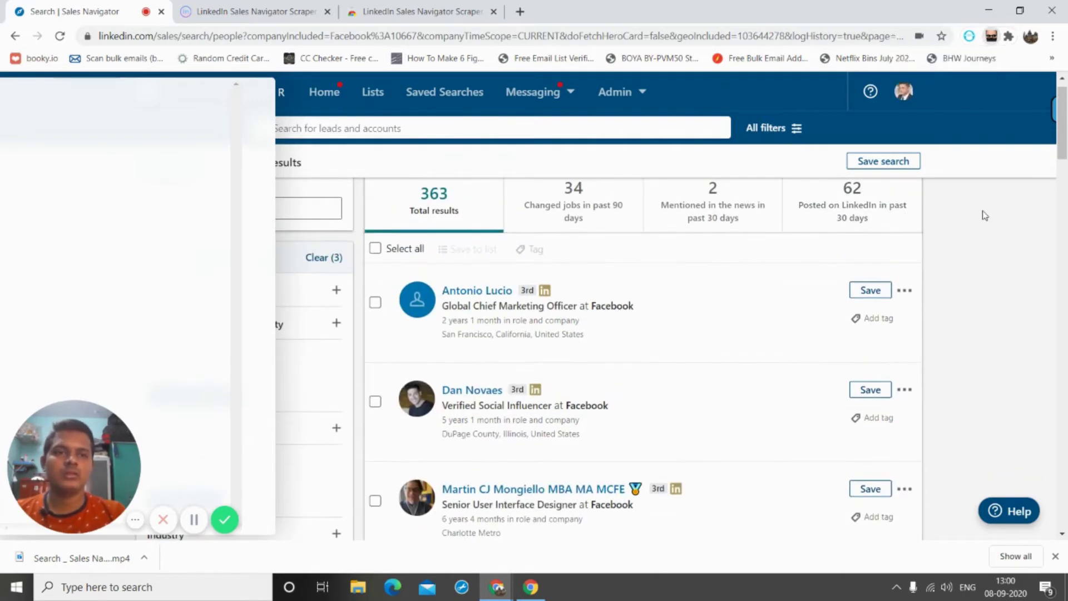
left_click(1008, 36)
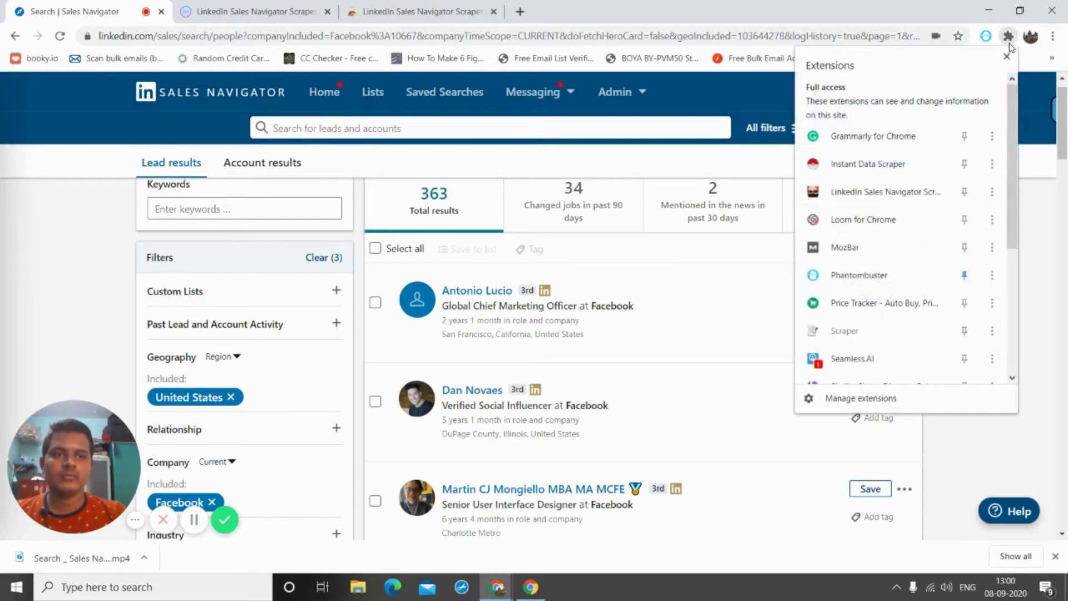
left_click(877, 203)
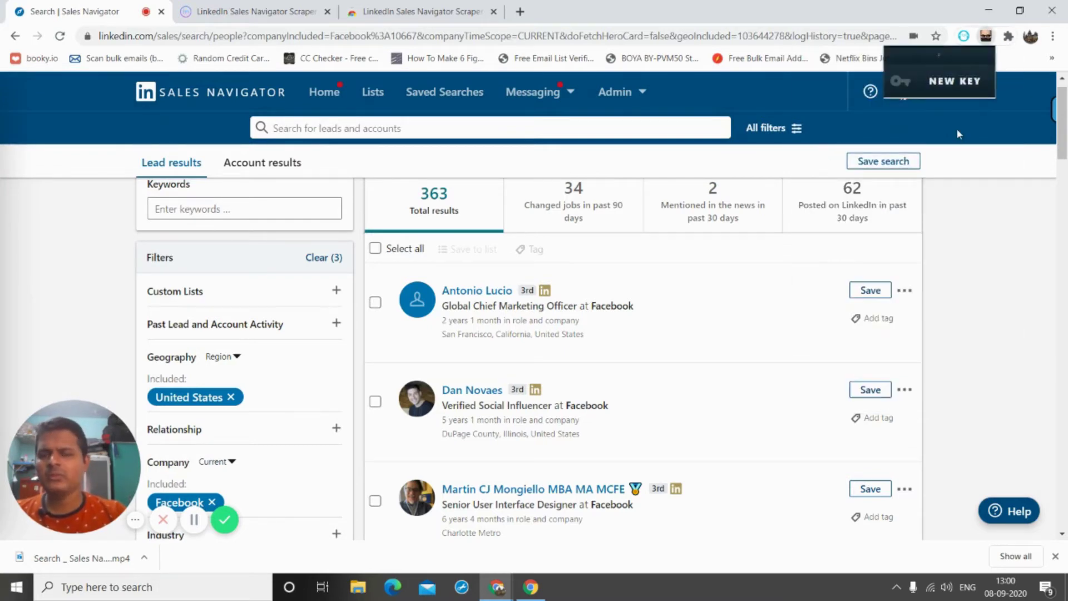
- Reopen the scraper over the 363 Facebook lead results to show START, ADD and HISTORY
scroll(726, 221, "down", 2)
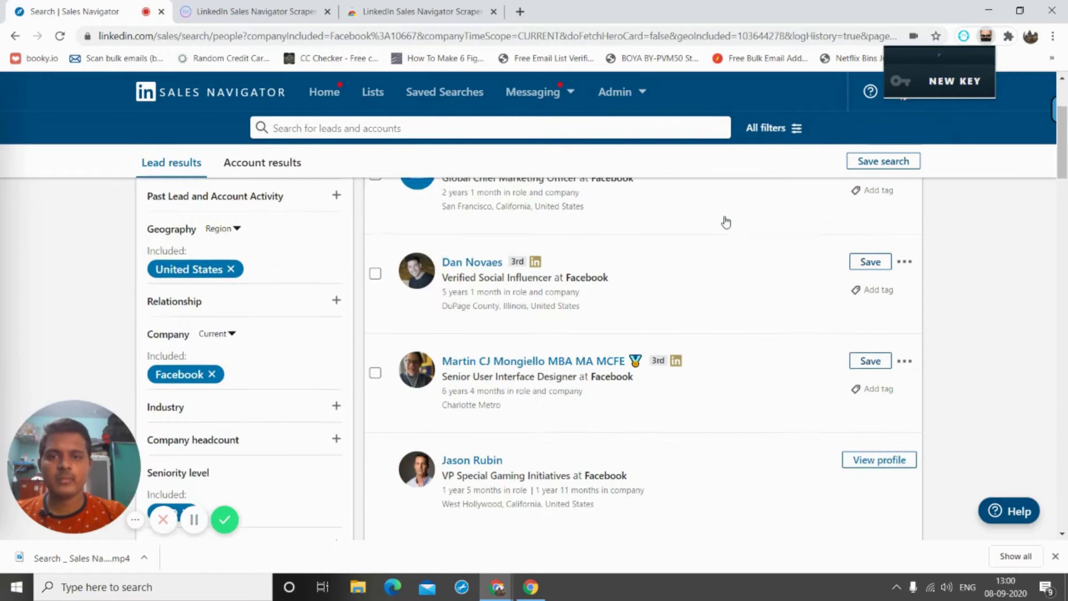
scroll(726, 222, "down", 5)
scroll(726, 222, "up", 8)
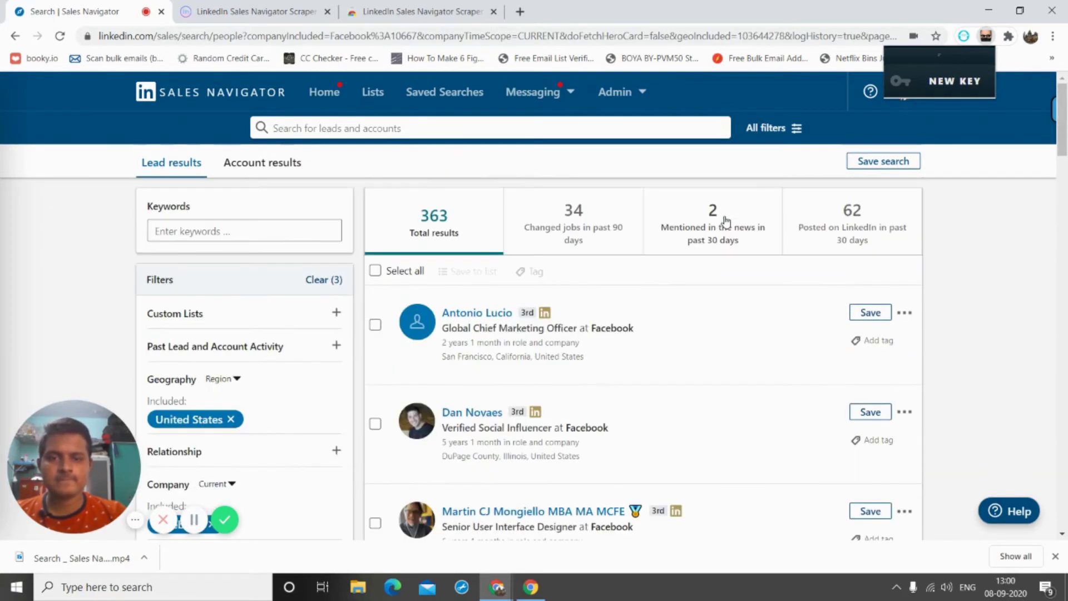
left_click(194, 520)
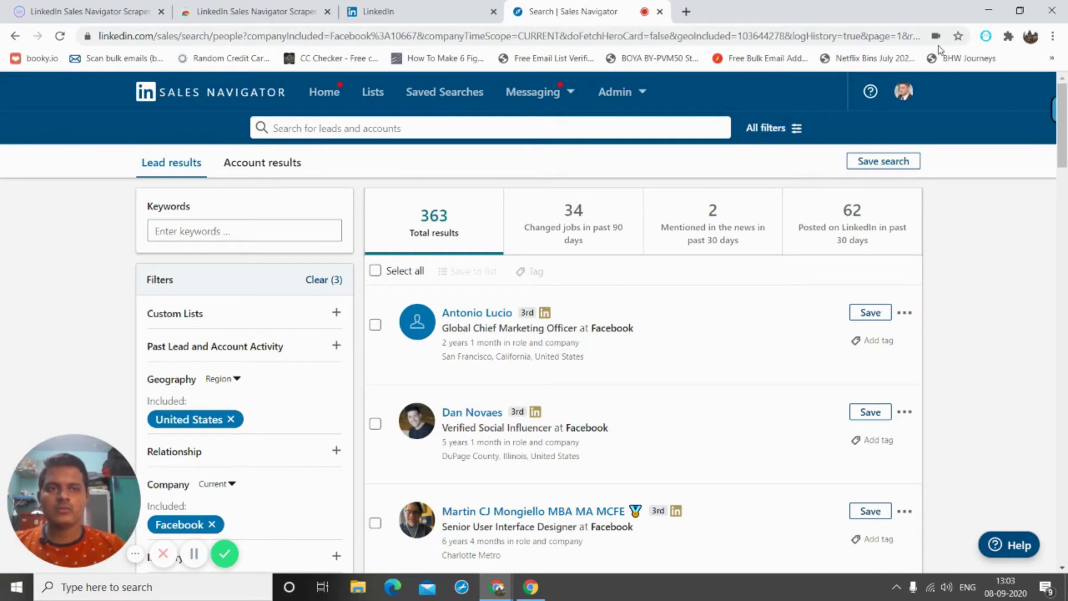
left_click(1008, 36)
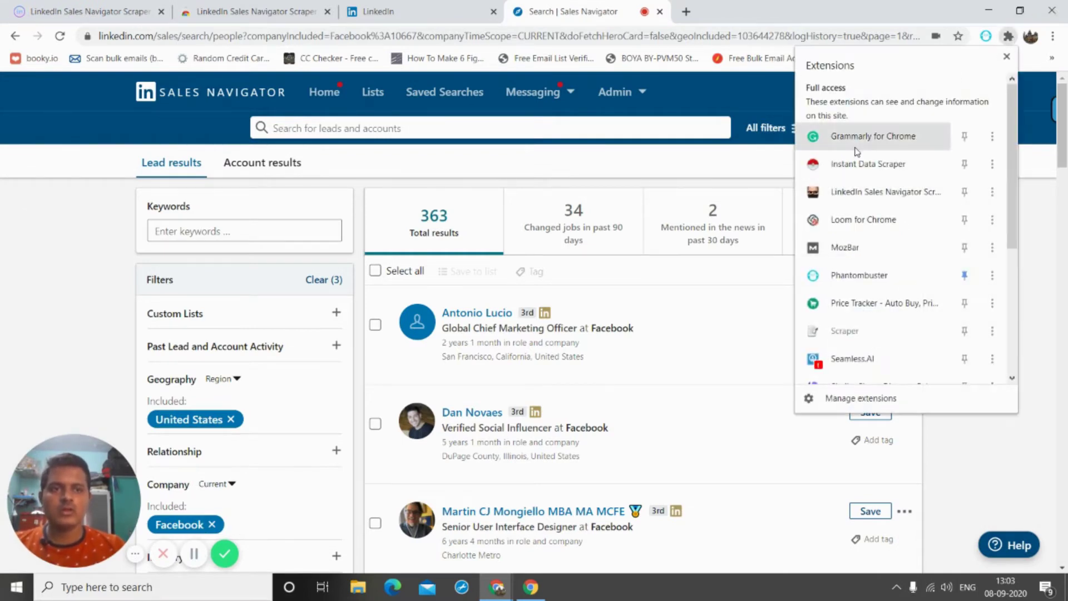
left_click(855, 191)
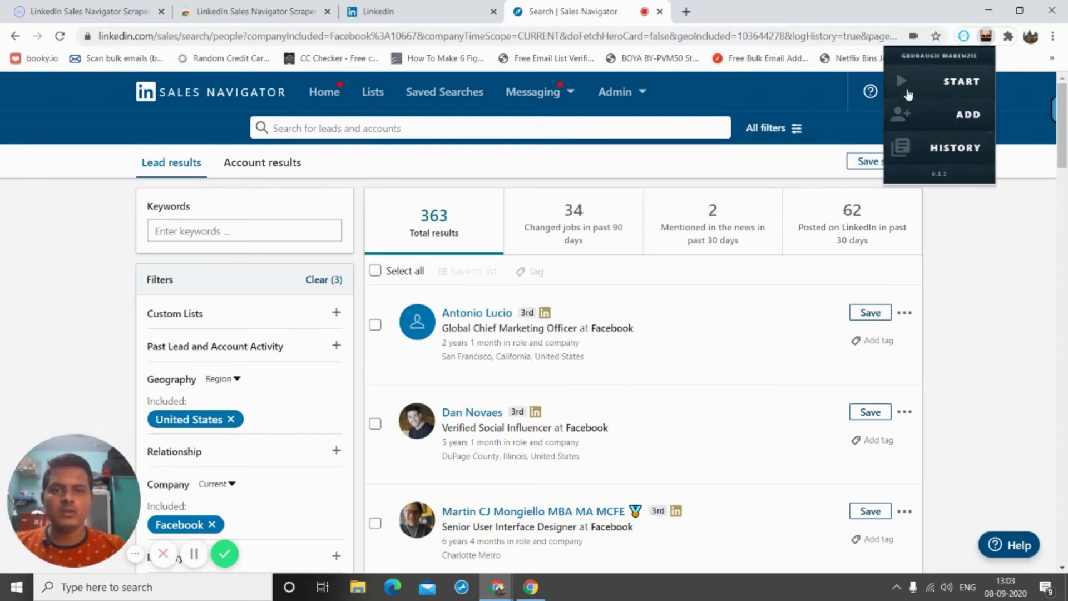
- Start the scraper and enter 363 as the number of Facebook leads to collect
left_click(908, 95)
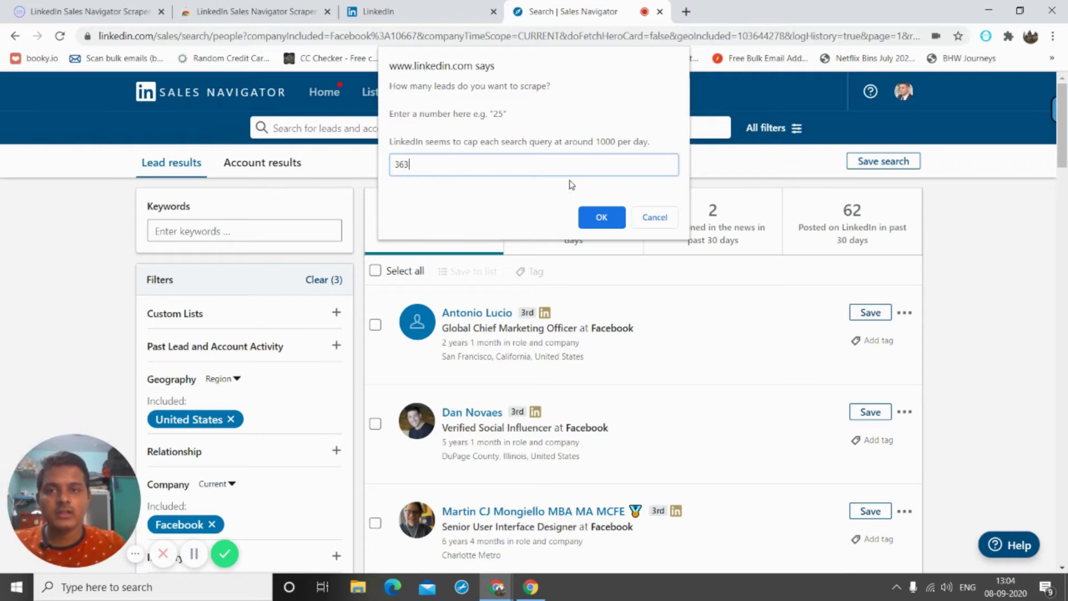
left_click(591, 216)
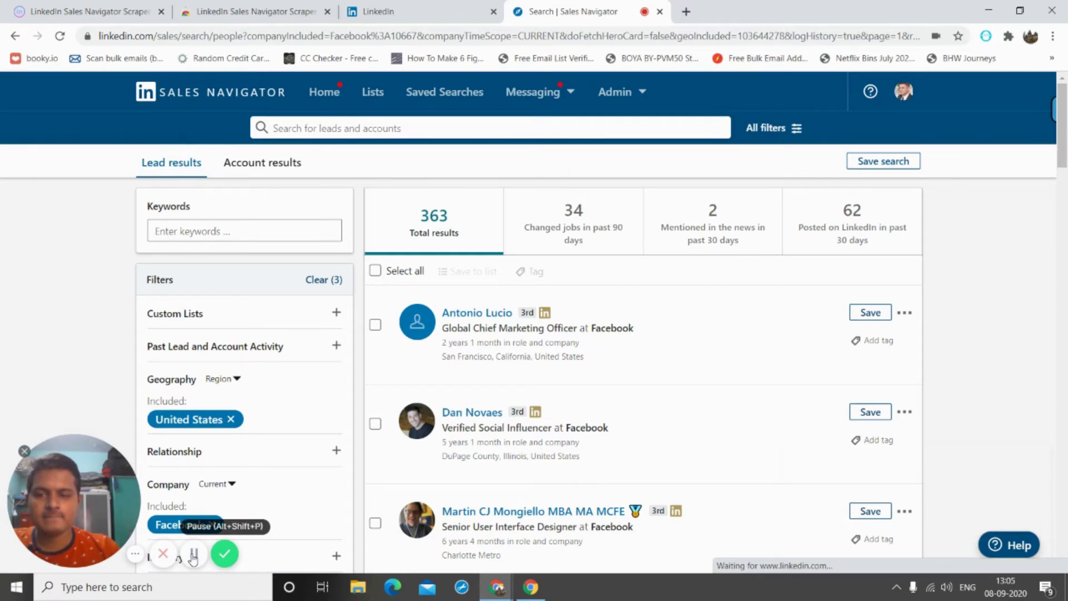
- Scroll the lead results while the scraper runs until page 2 of 15 loads
scroll(523, 401, "down", 15)
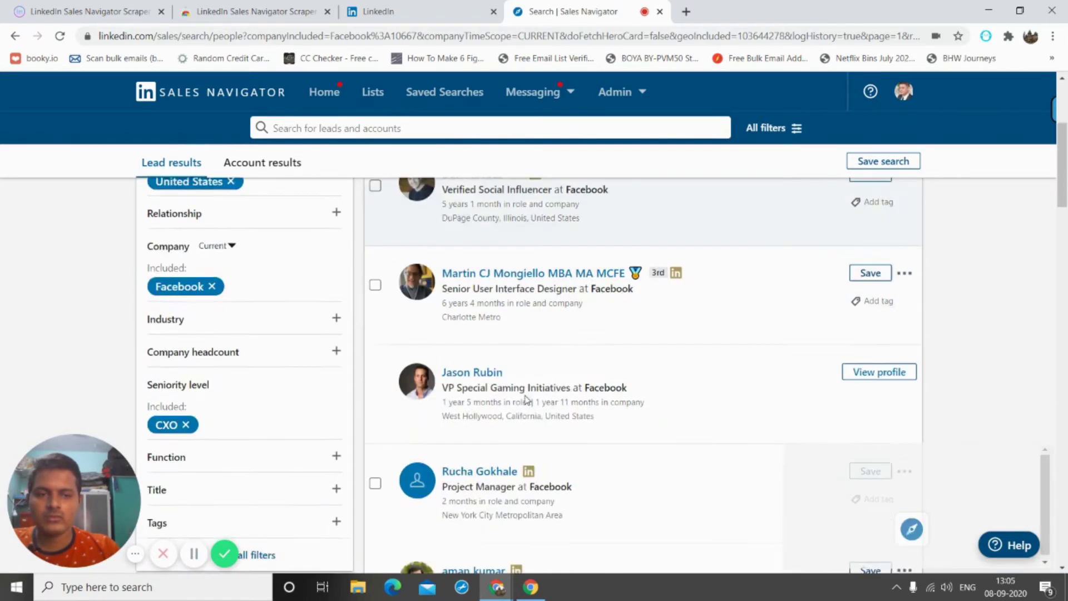
scroll(527, 399, "down", 10)
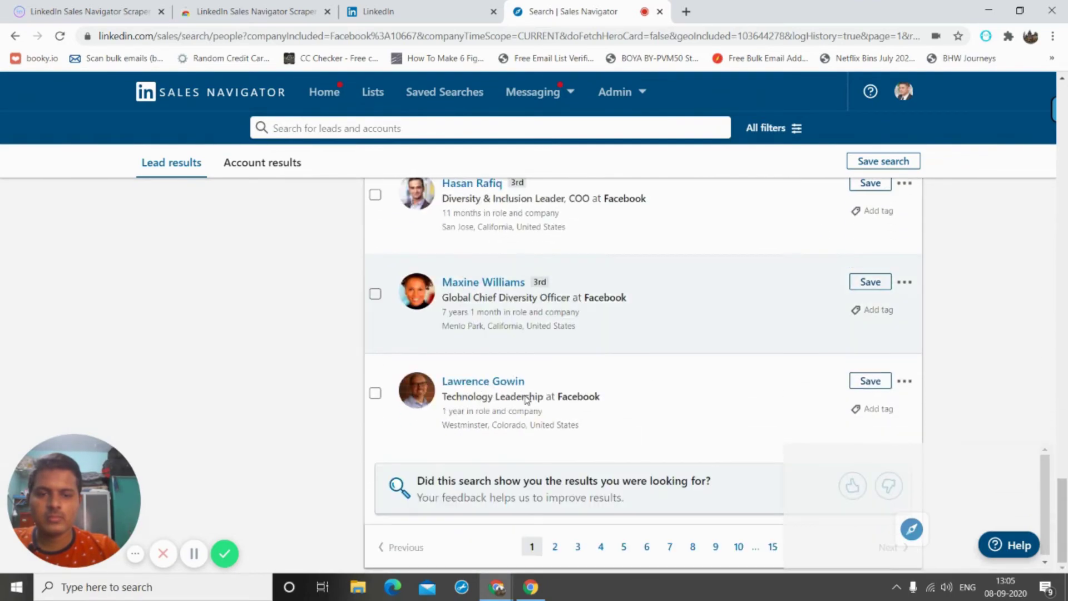
scroll(527, 399, "up", 20)
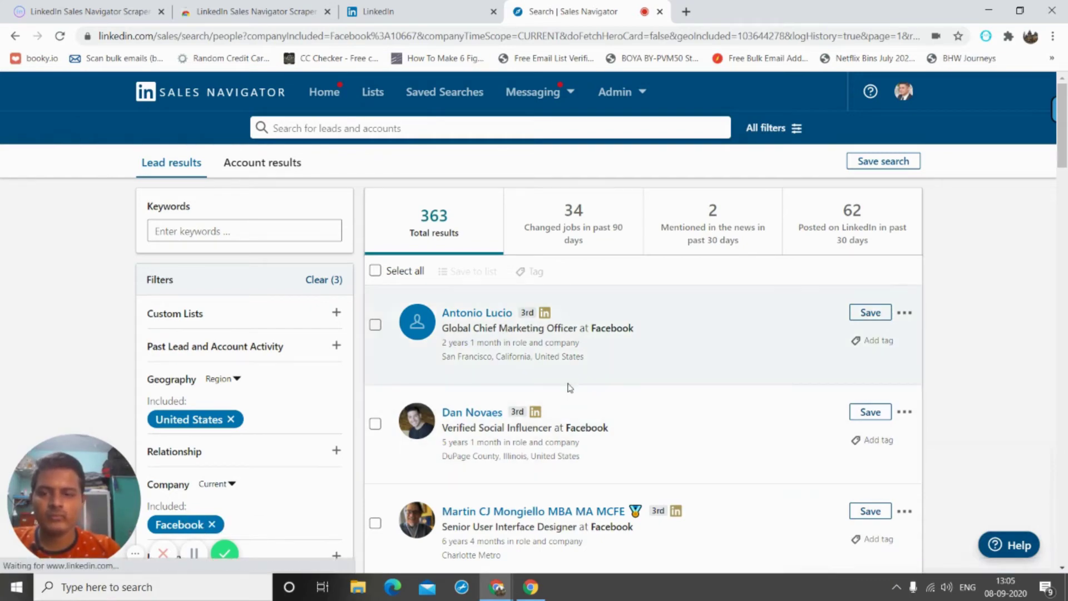
scroll(567, 386, "down", 20)
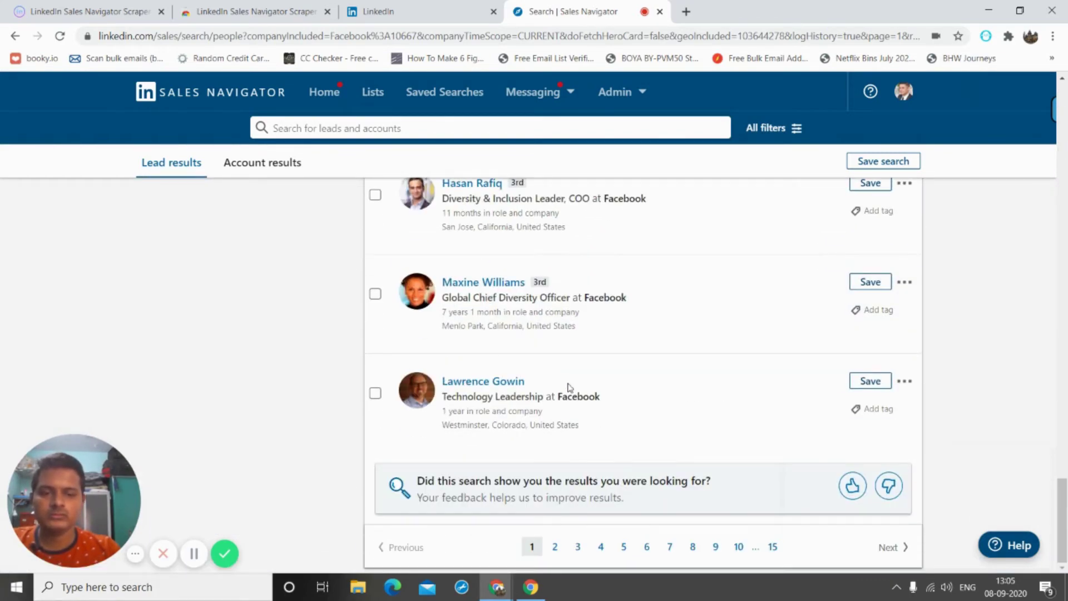
scroll(568, 386, "up", 20)
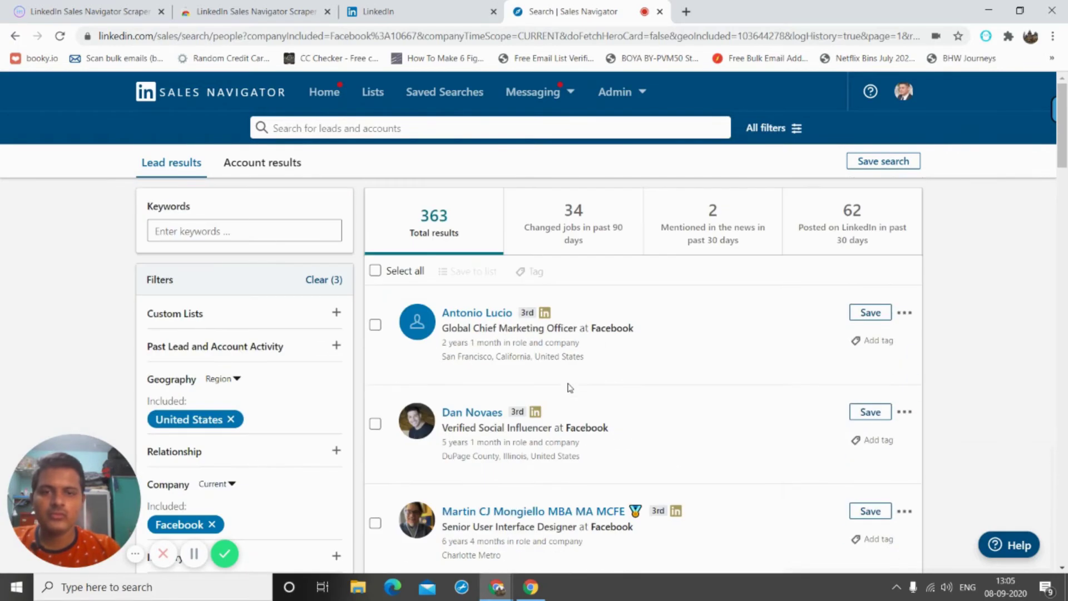
left_click(195, 555)
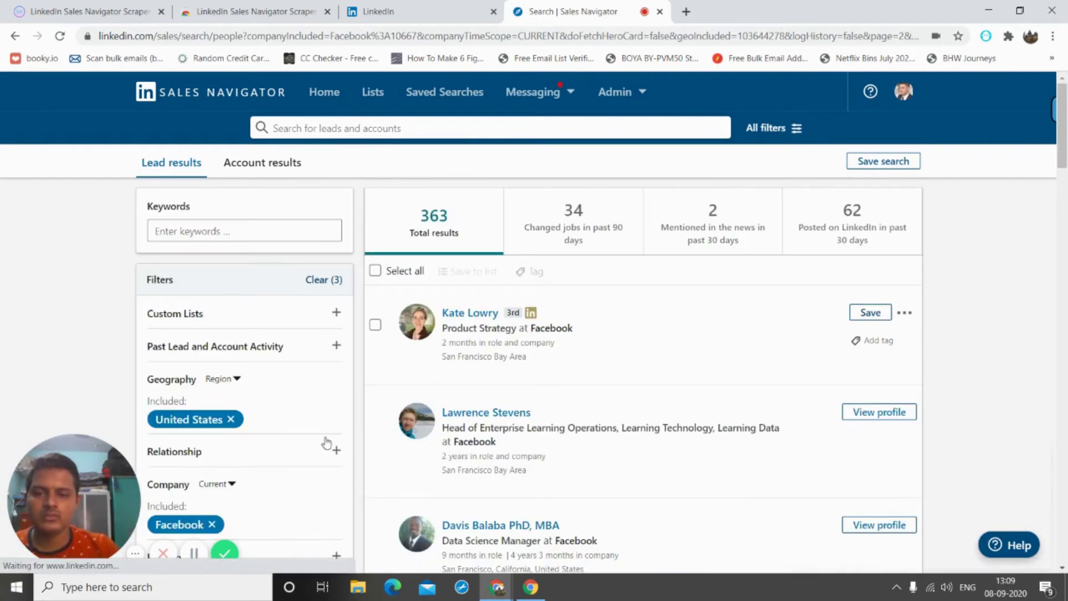
- Keep scrolling while the scraper pages through the Facebook leads toward page 10
scroll(360, 424, "down", 20)
scroll(361, 424, "down", 10)
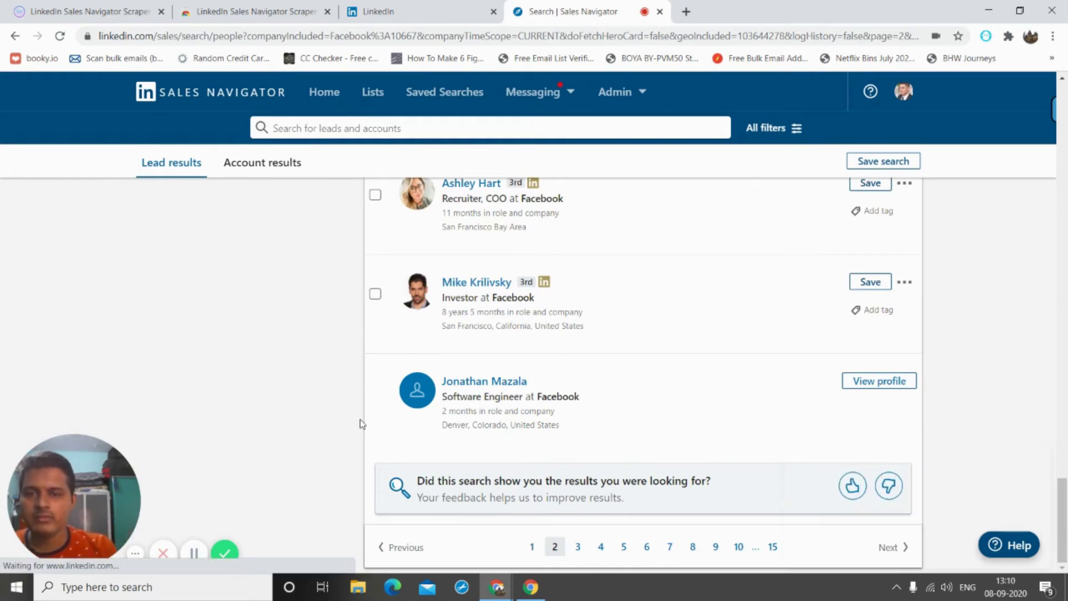
scroll(487, 287, "up", 20)
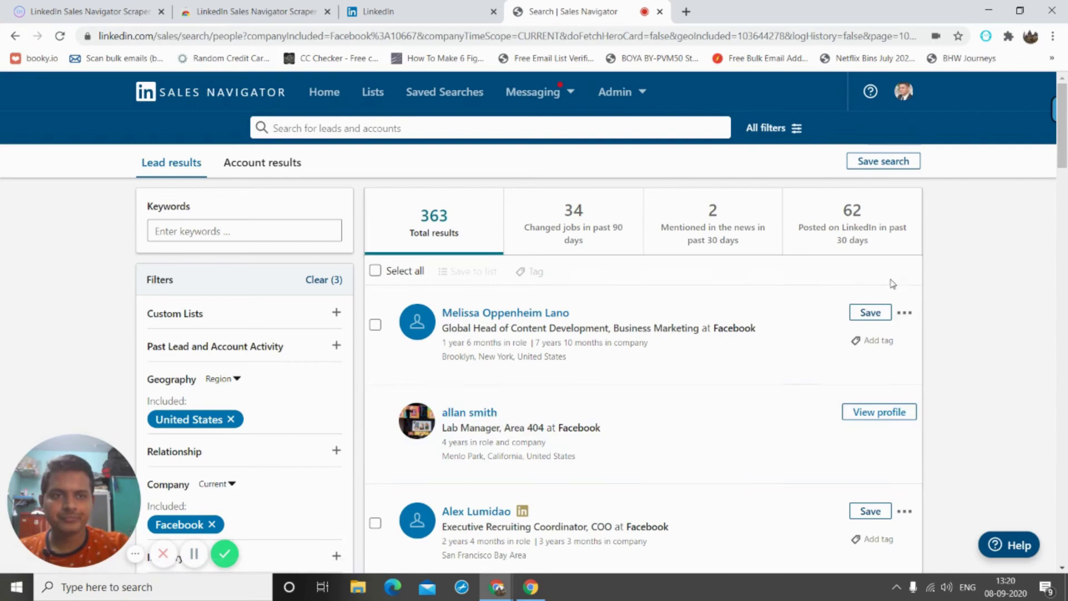
- Open the scraper's HISTORY, listing the saved 6-lead and 230-lead sessions
scroll(1033, 267, "down", 6)
scroll(1034, 269, "up", 6)
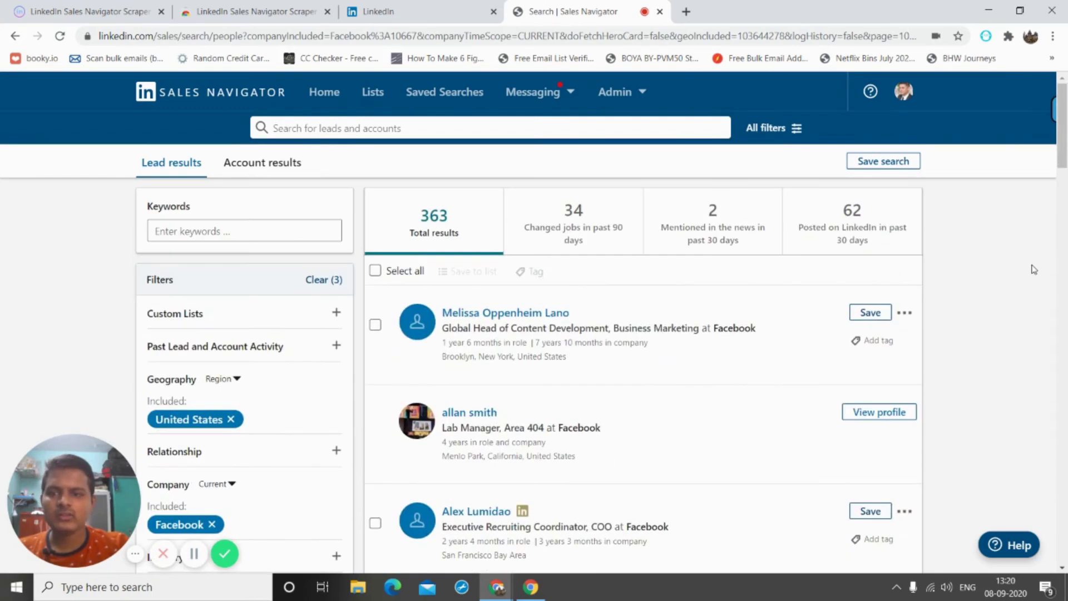
scroll(1033, 269, "down", 20)
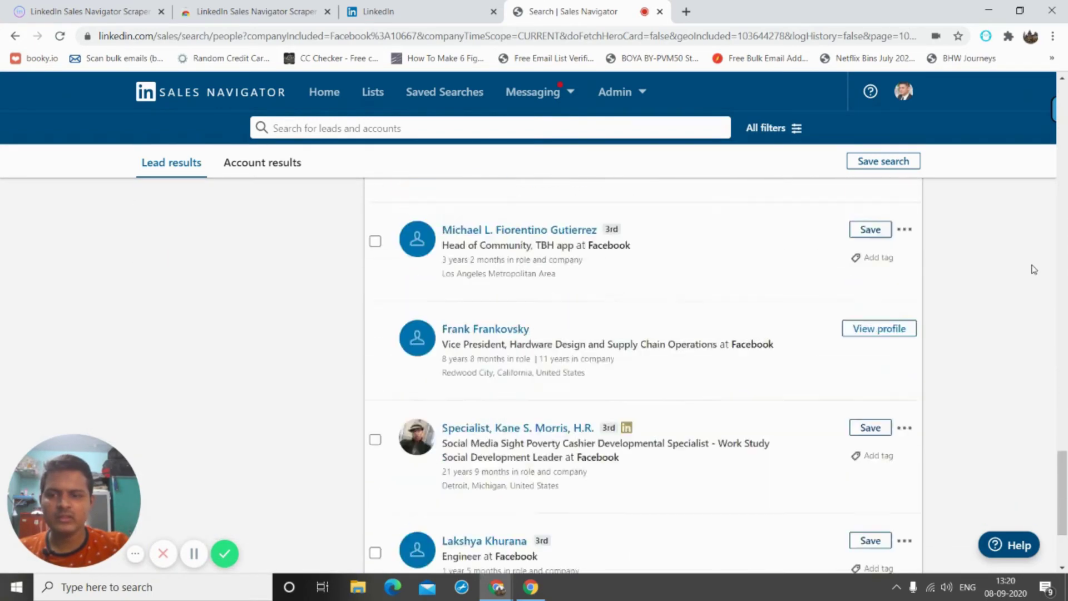
scroll(1034, 270, "down", 3)
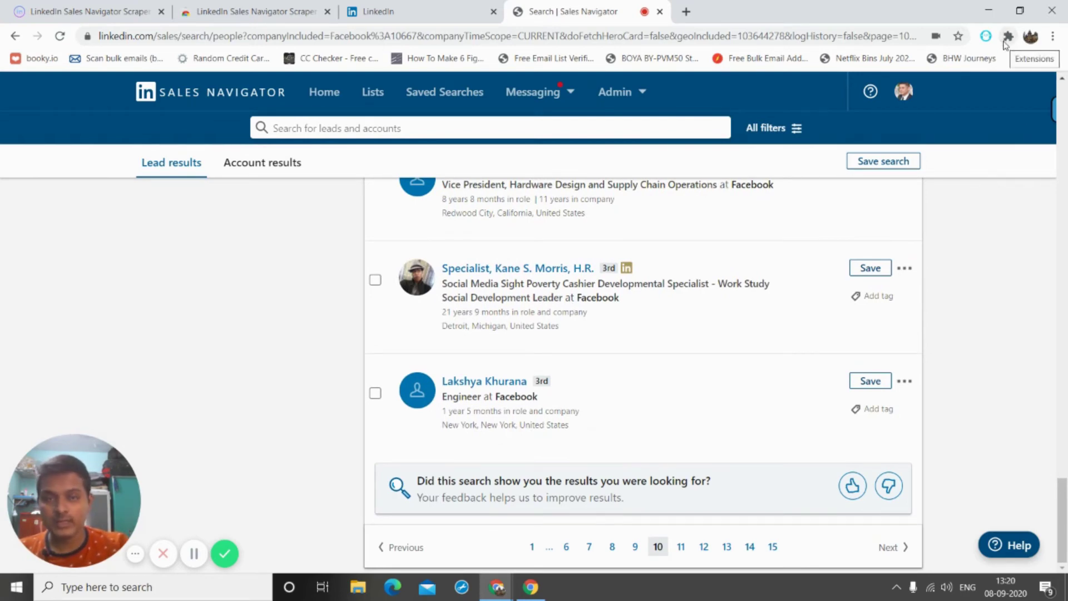
left_click(1008, 37)
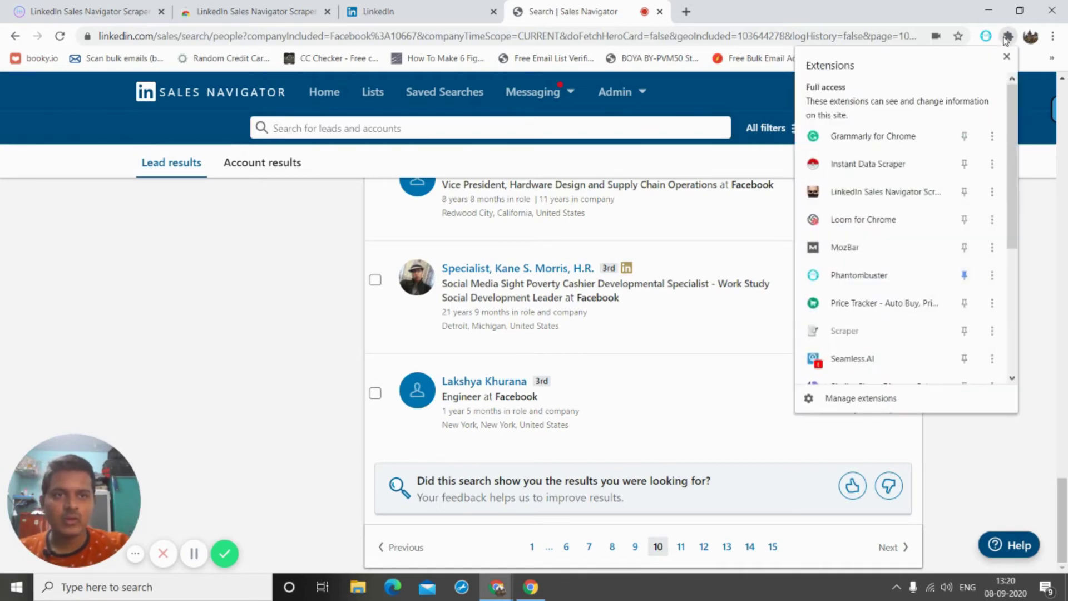
left_click(875, 187)
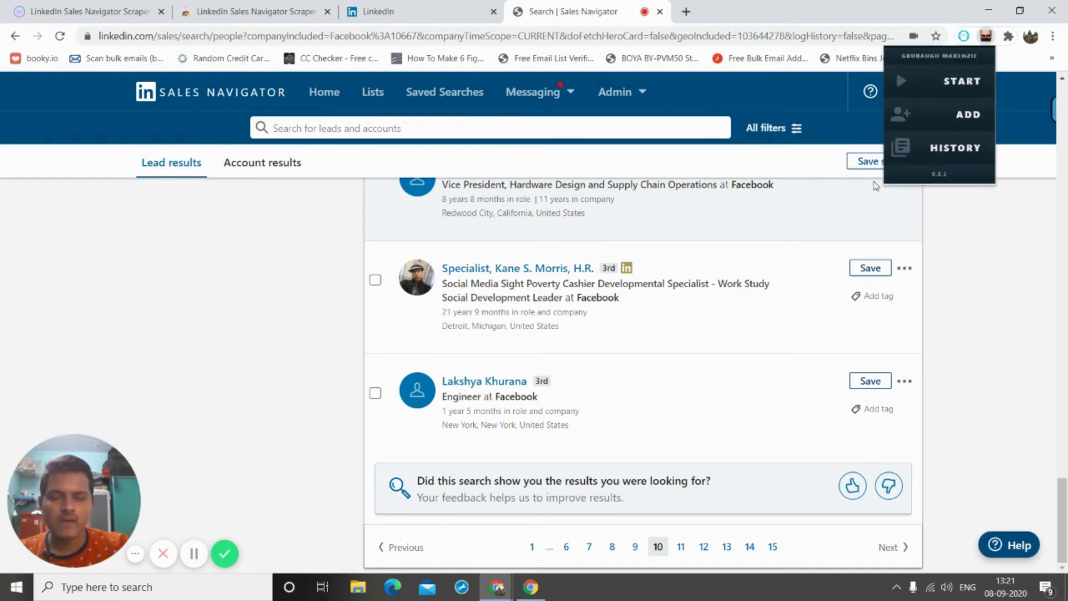
left_click(924, 149)
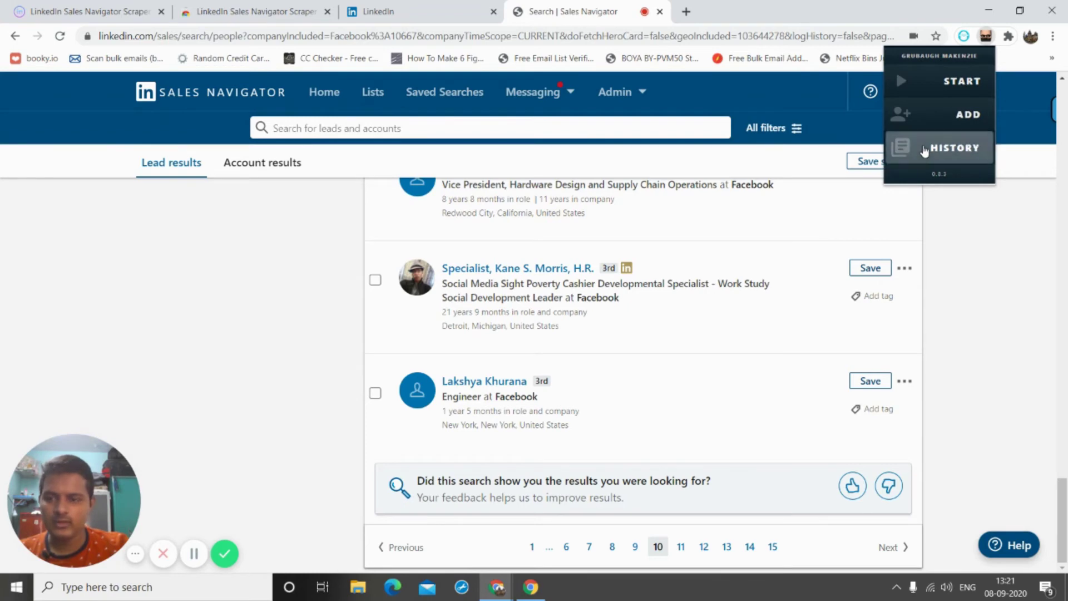
mouse_move(103, 281)
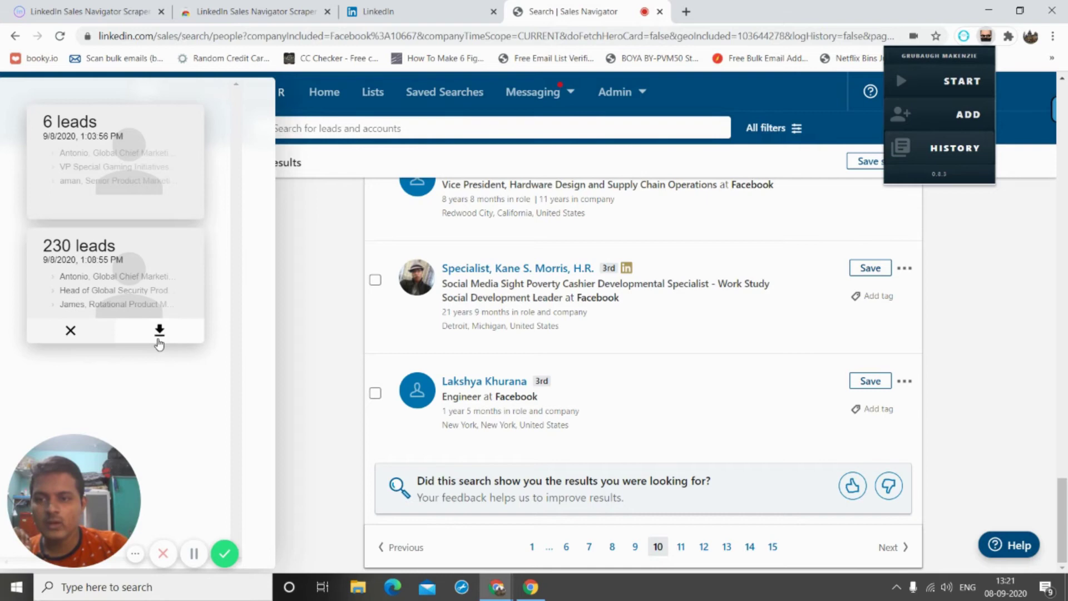
- Download the 230-lead session with raw as the export format, saving leads-9-8-2020.csv
left_click(159, 342)
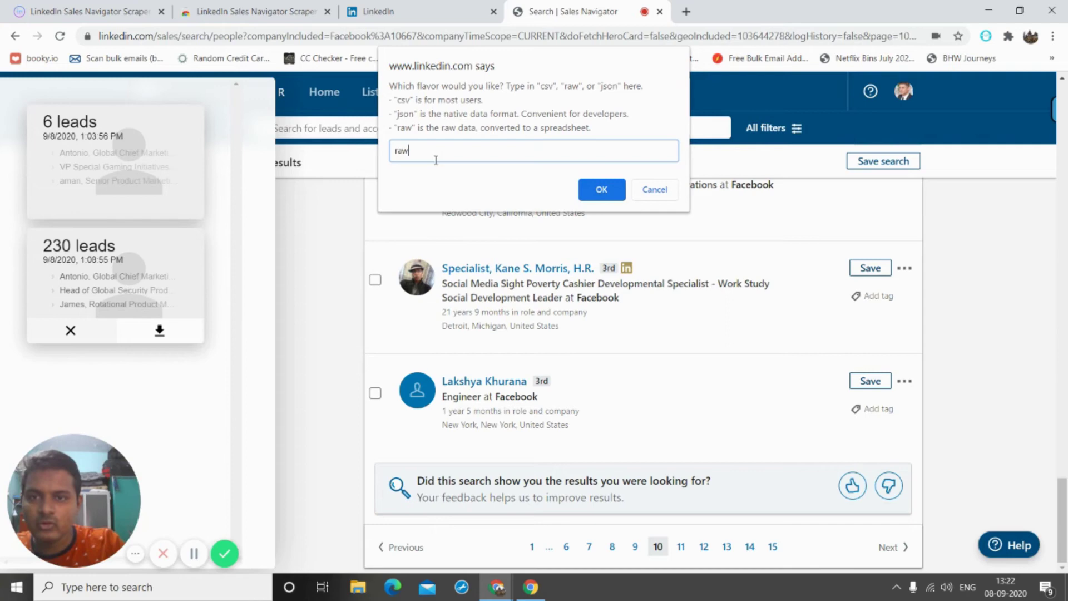
key("BackSpace")
key("BackSpace")
key("BackSpace")
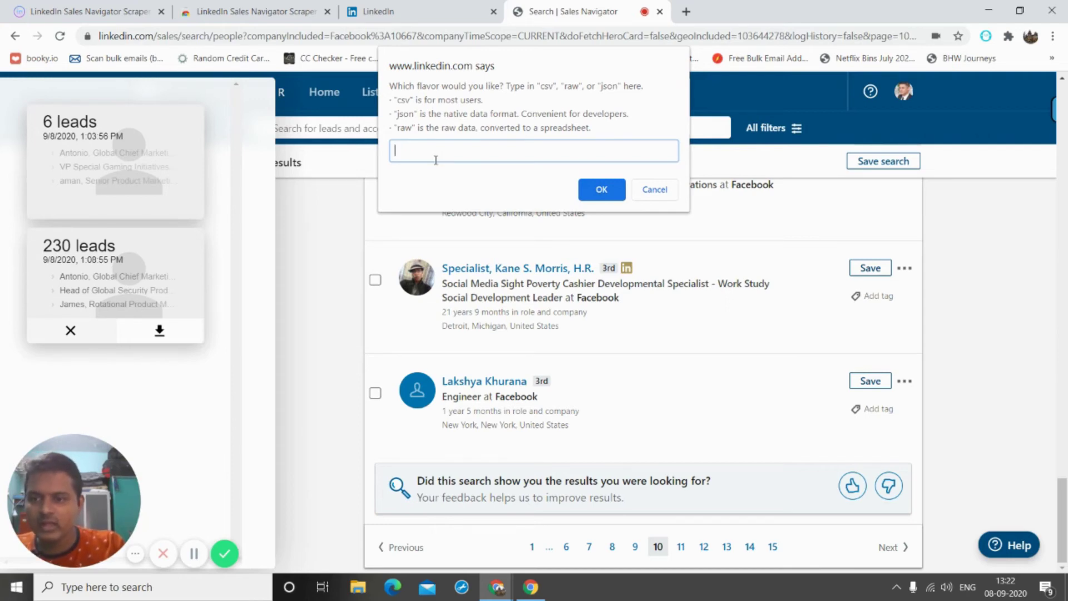
type("cs")
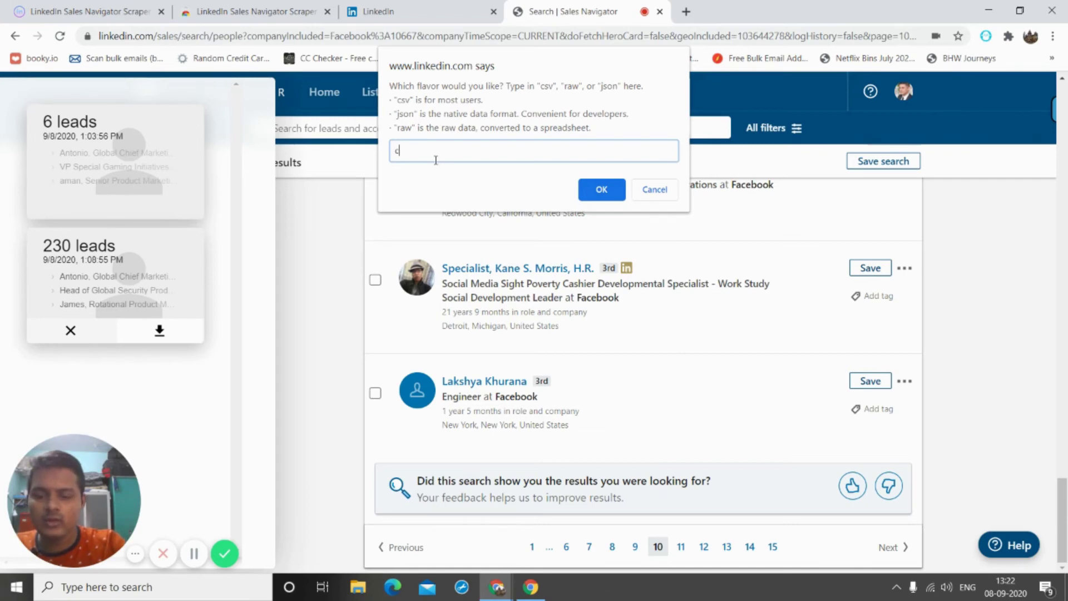
key("BackSpace")
key("BackSpace")
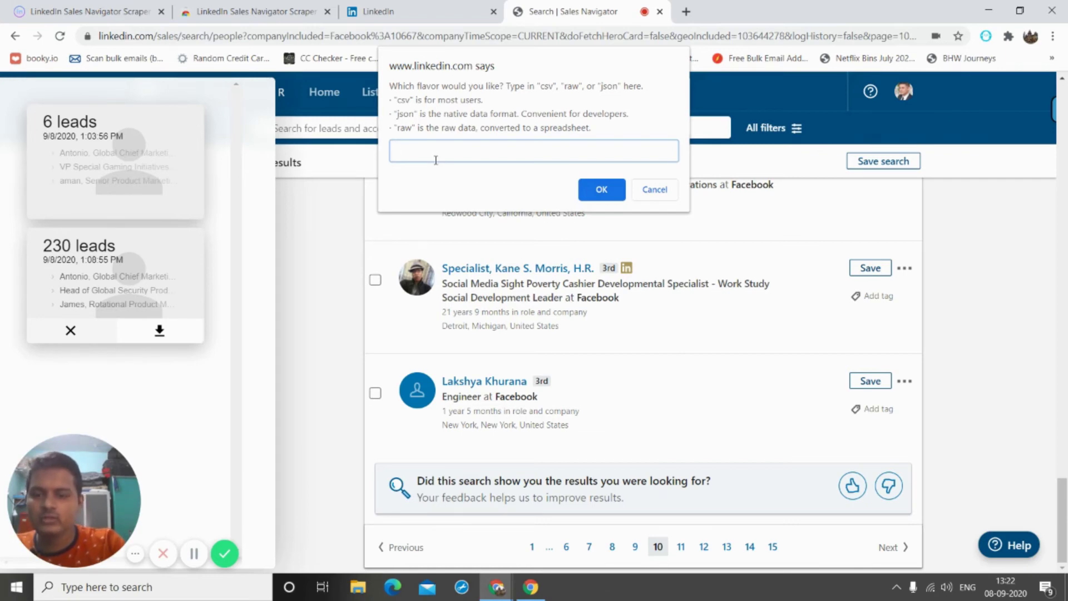
type("raw")
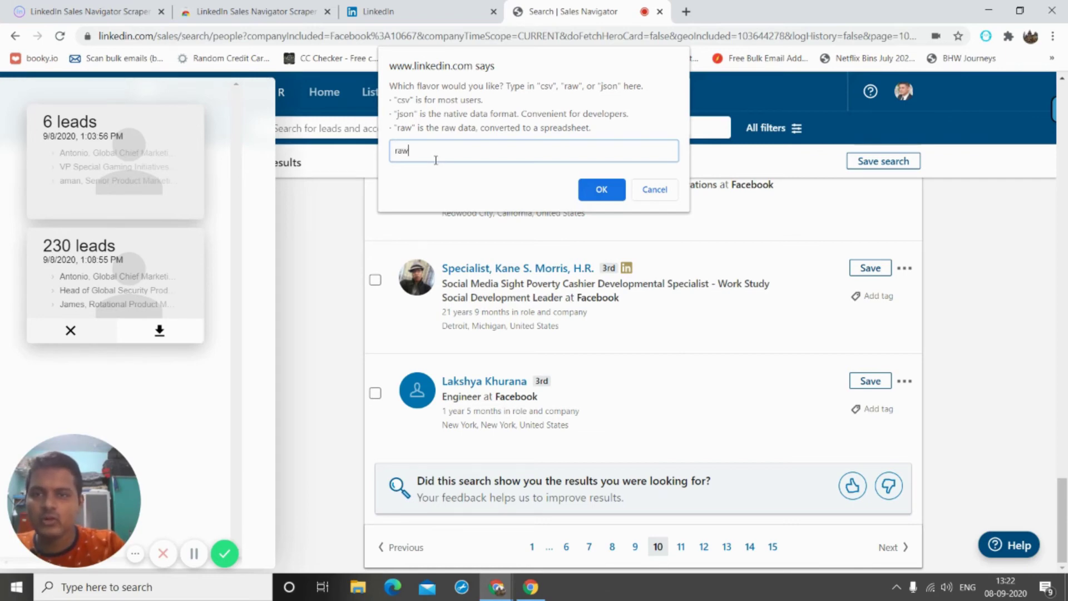
left_click(593, 195)
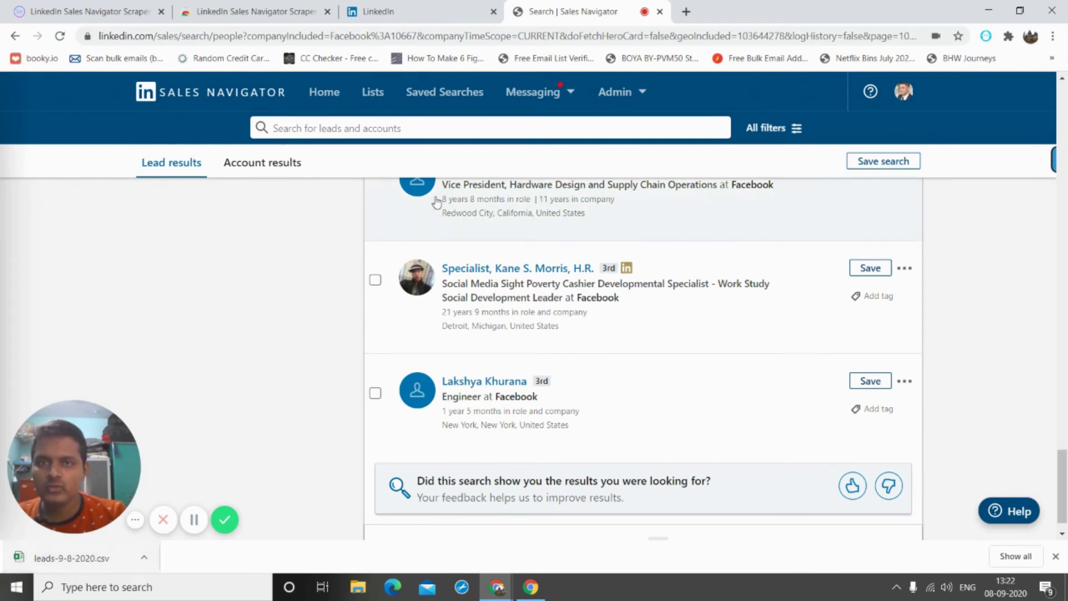
- In a new tab, open the '1. Procedures of Outreach & Email' Google Sheets file
left_click(687, 11)
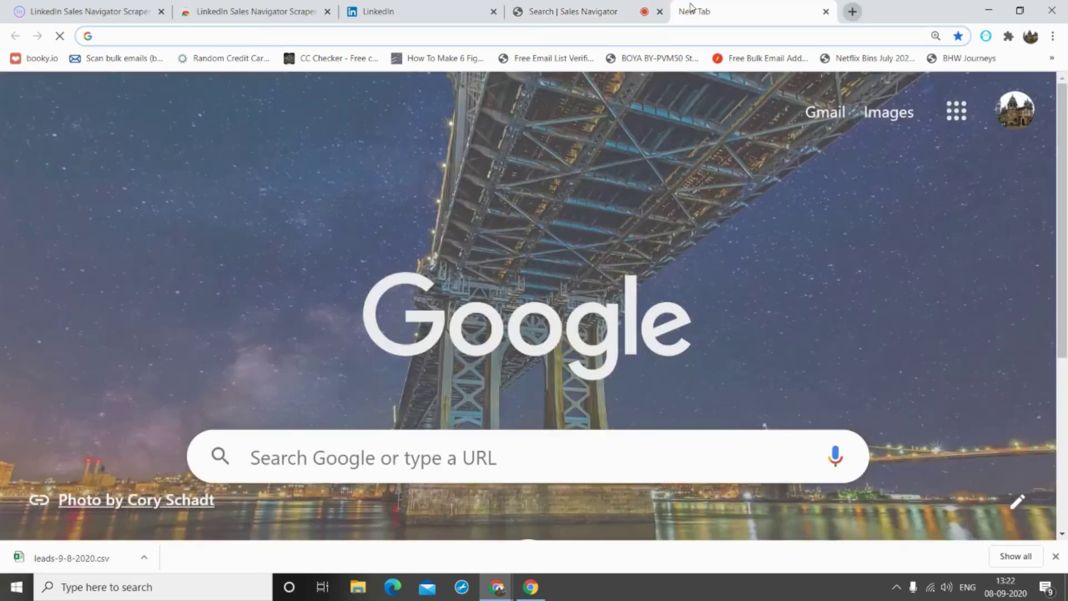
type("sheet")
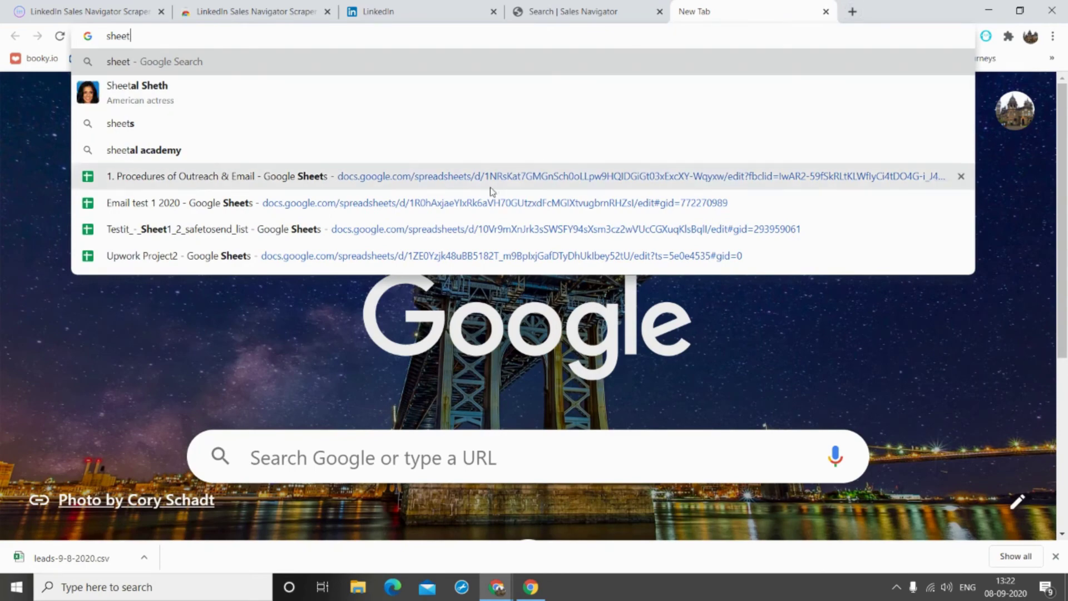
left_click(485, 182)
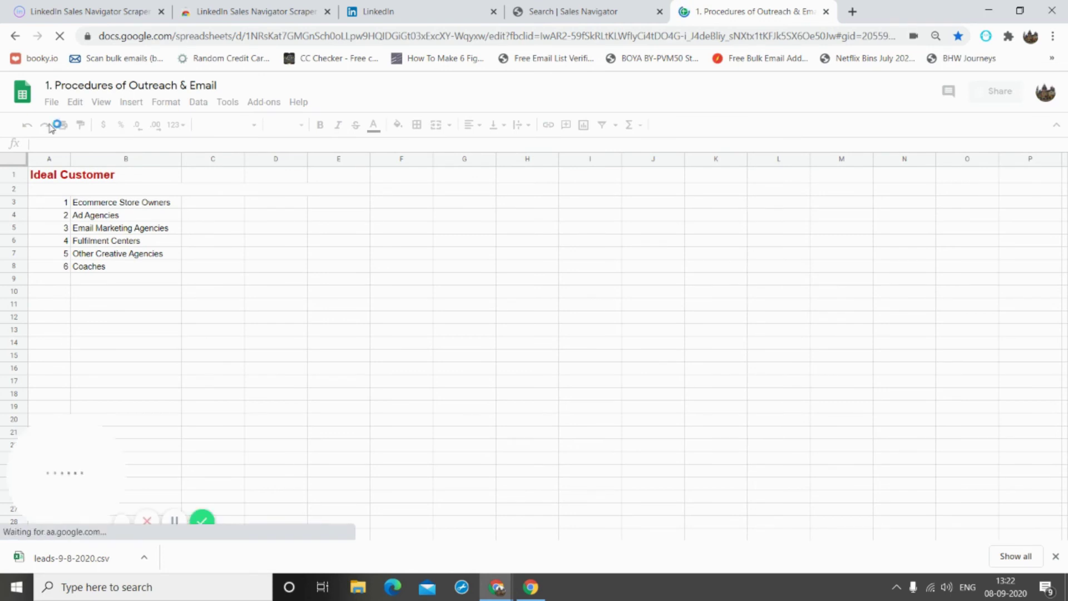
- Choose File > Open and switch the dialog to the Upload tab
left_click(52, 102)
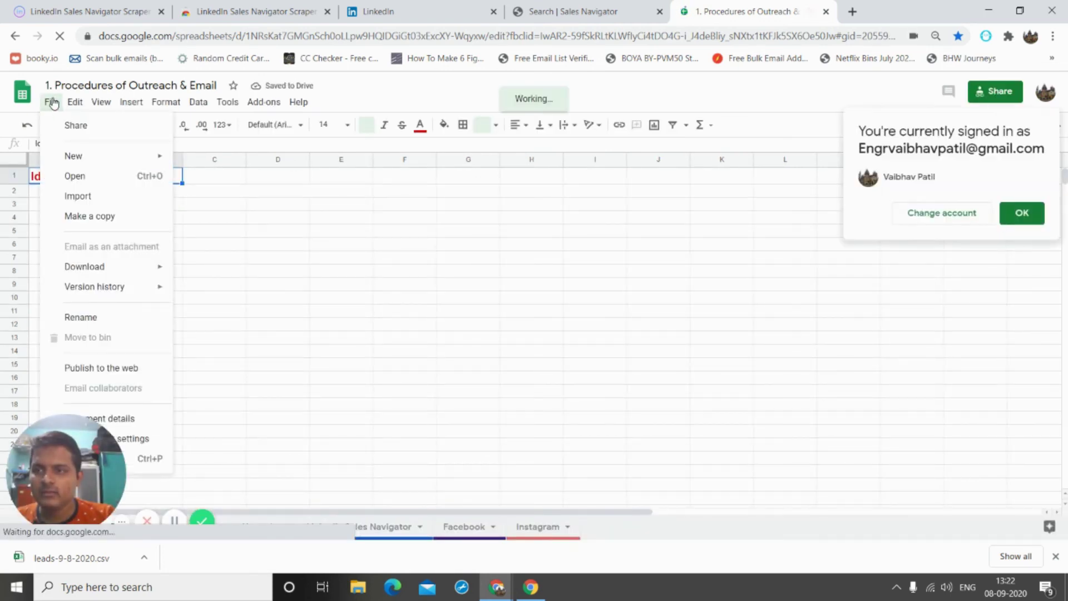
left_click(49, 103)
left_click(49, 103)
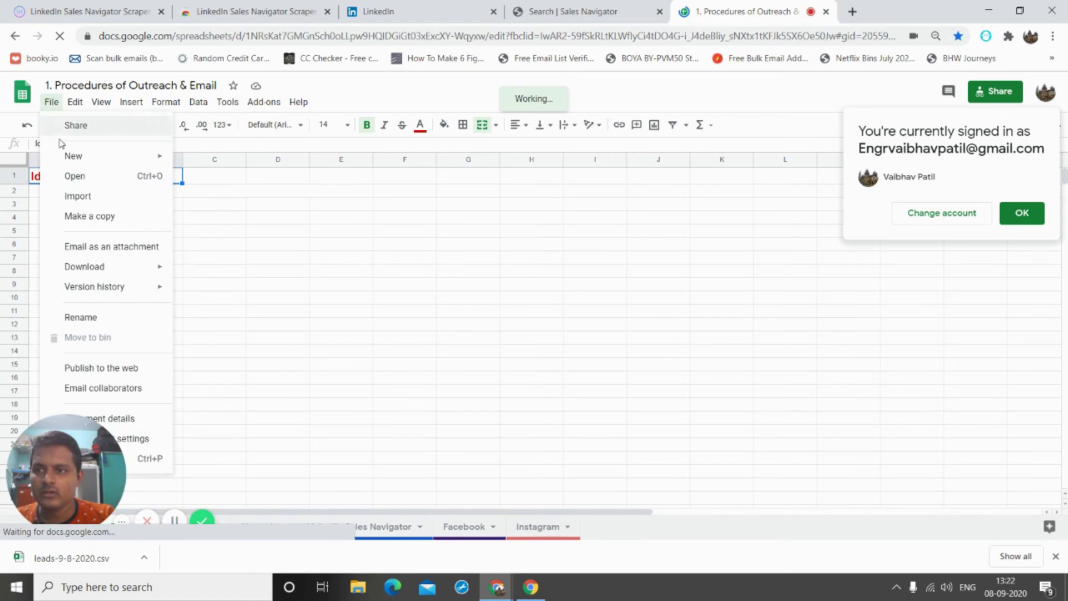
left_click(69, 175)
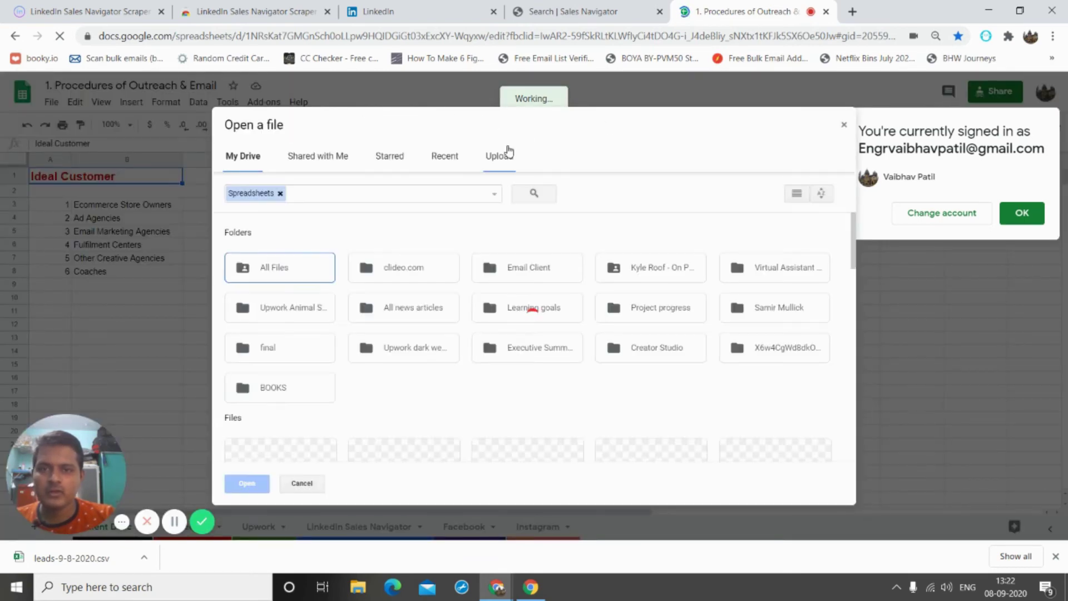
left_click(508, 154)
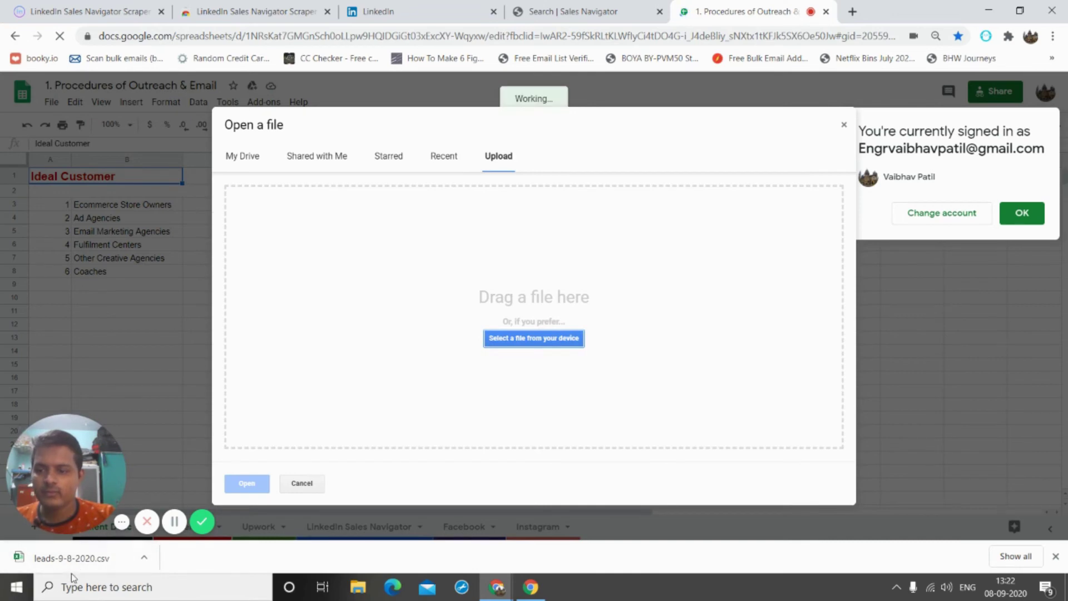
- Upload leads-9-8-2020.csv into Google Sheets and shrink all rows to one uniform compact height
left_click_drag(72, 558, 483, 313)
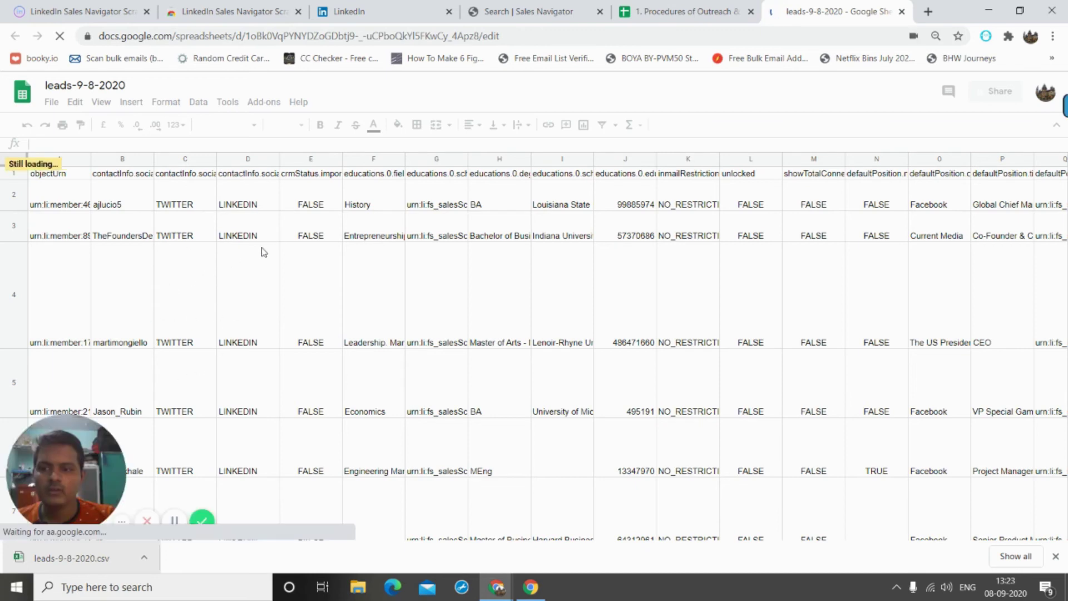
left_click(15, 159)
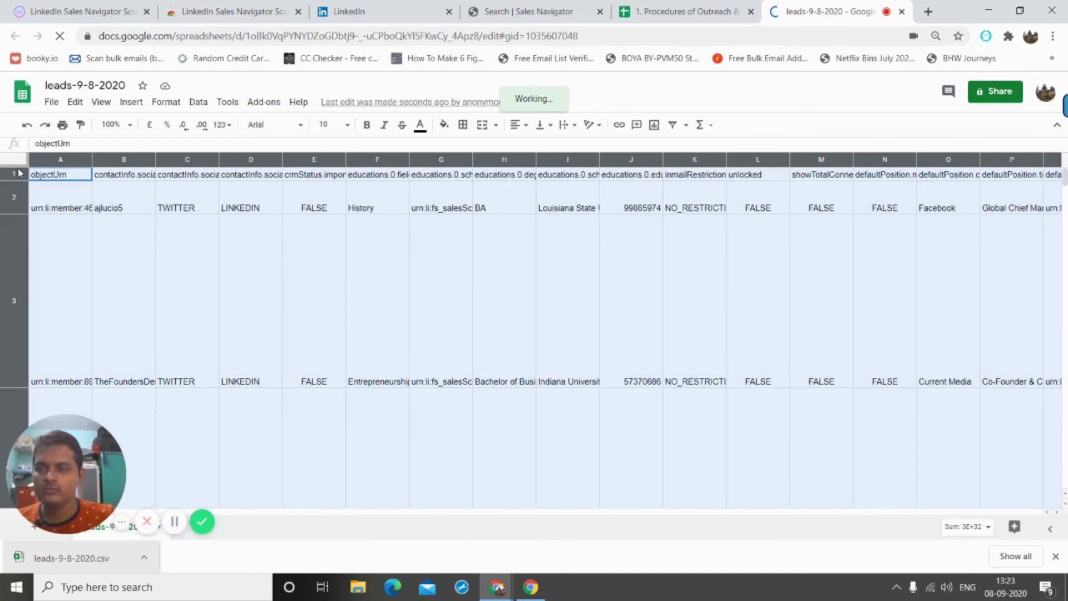
left_click(17, 170)
left_click(16, 162)
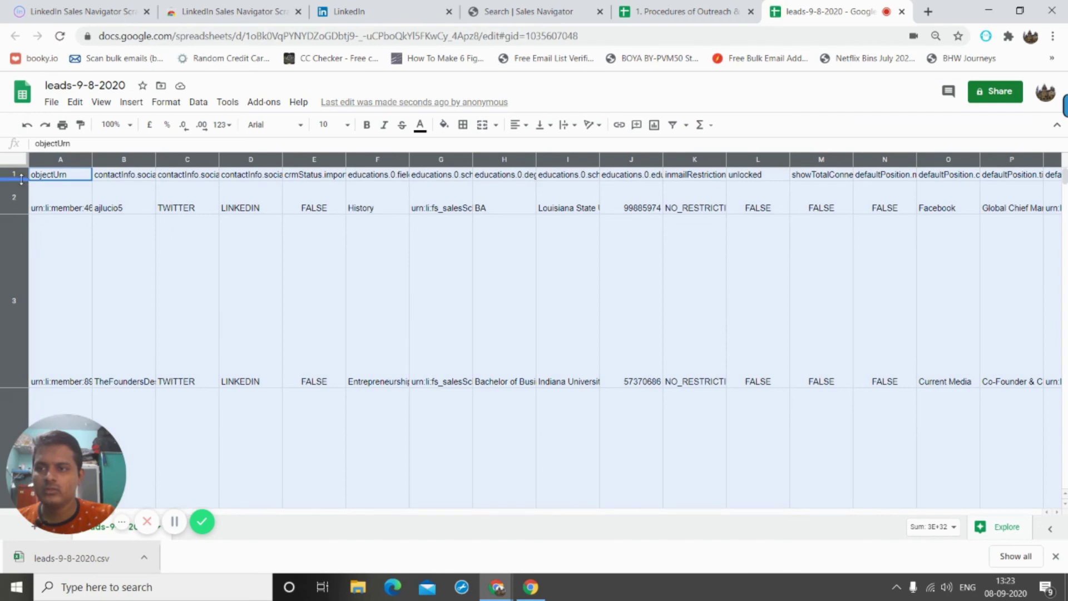
left_click_drag(22, 184, 25, 191)
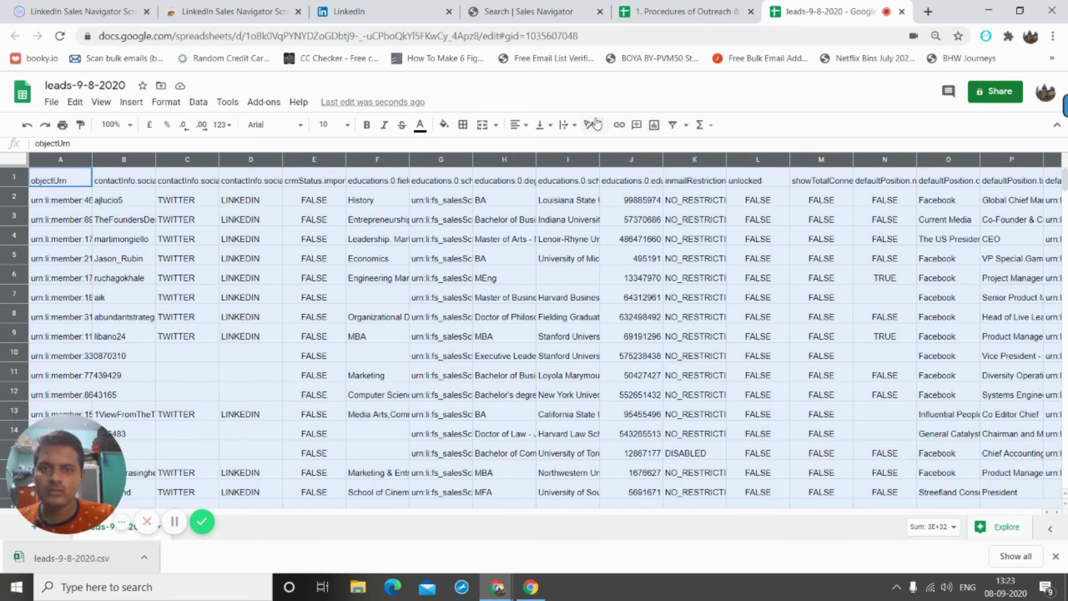
- Set text wrapping to Clip for the whole leads sheet
left_click(567, 124)
left_click(596, 146)
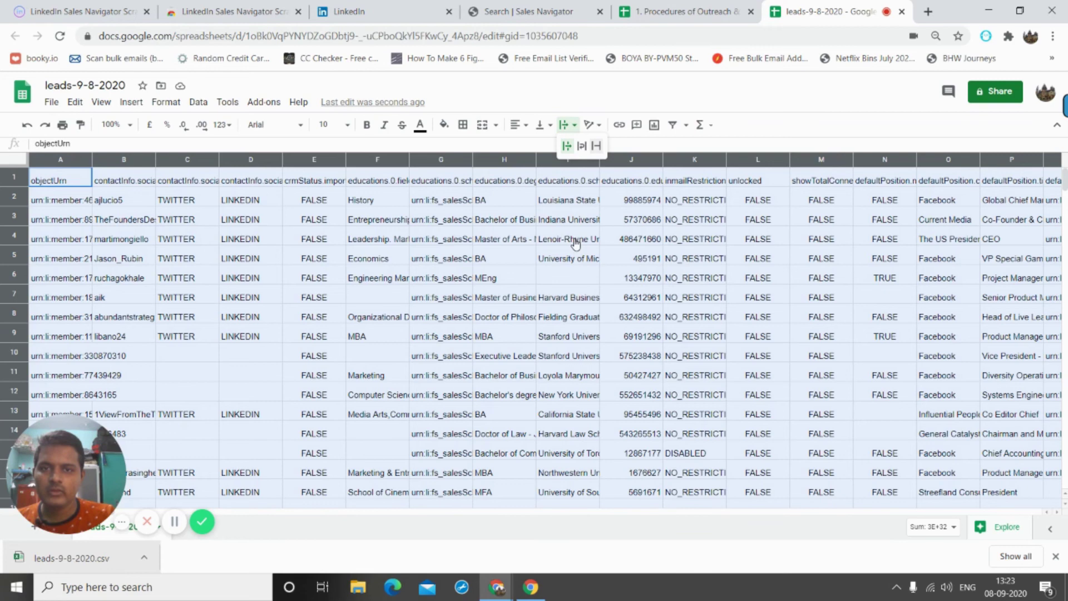
left_click(571, 239)
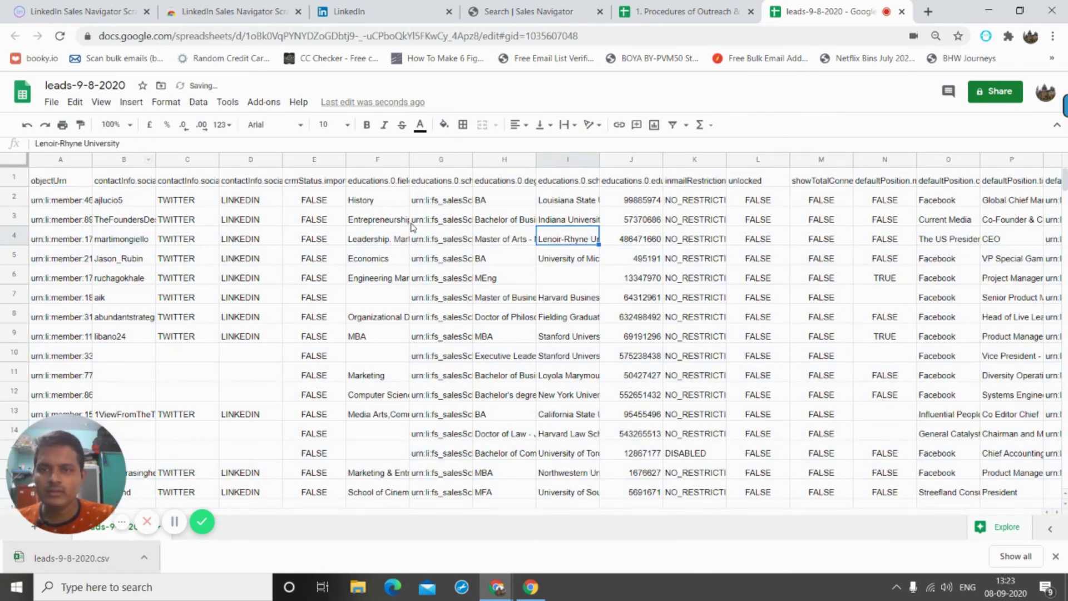
- Review the education cells: fields of study, school IDs, school names like Louisiana State University, and degrees
double_click(386, 175)
key("Return")
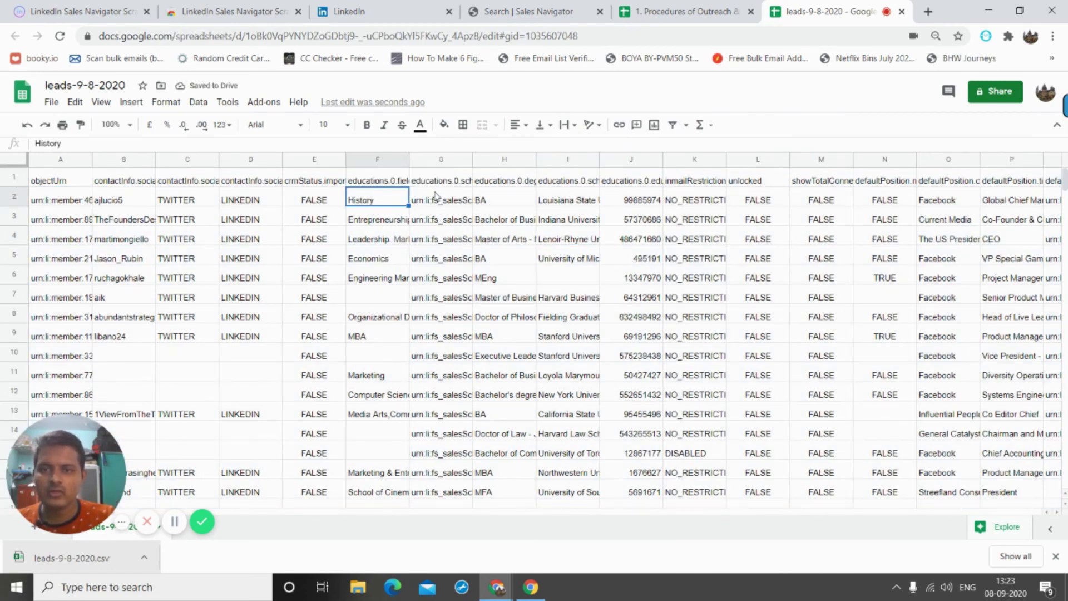
key("Right")
key("Down")
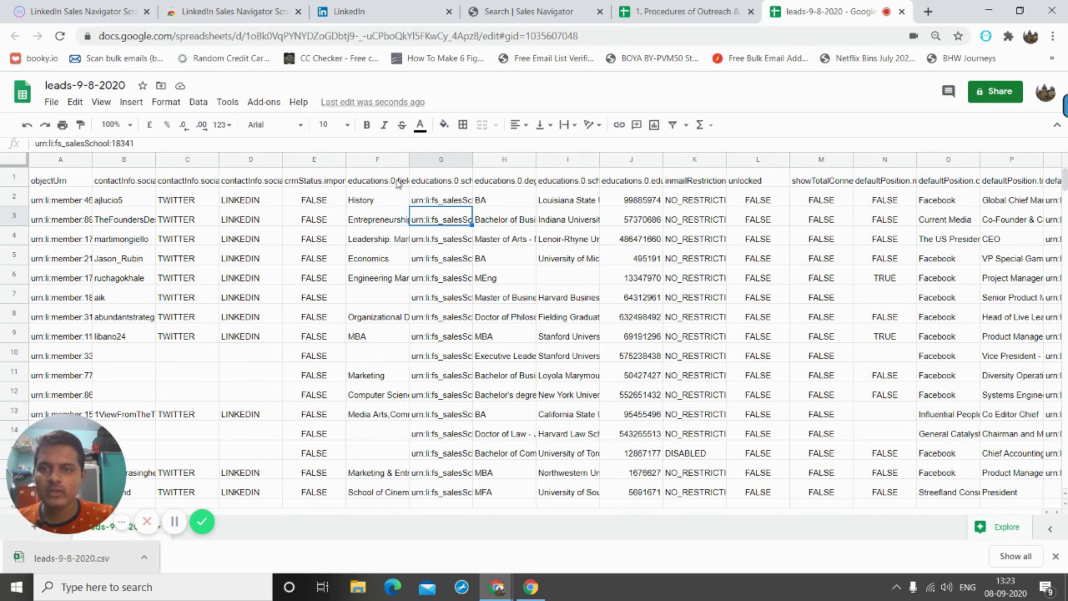
double_click(399, 182)
key("Return")
key("Down")
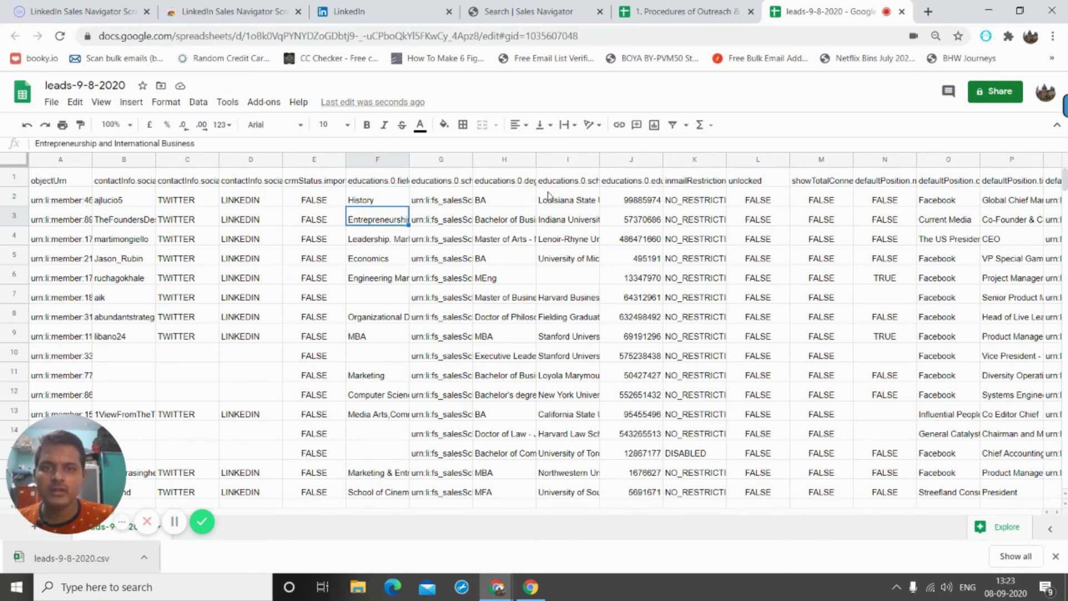
left_click(550, 197)
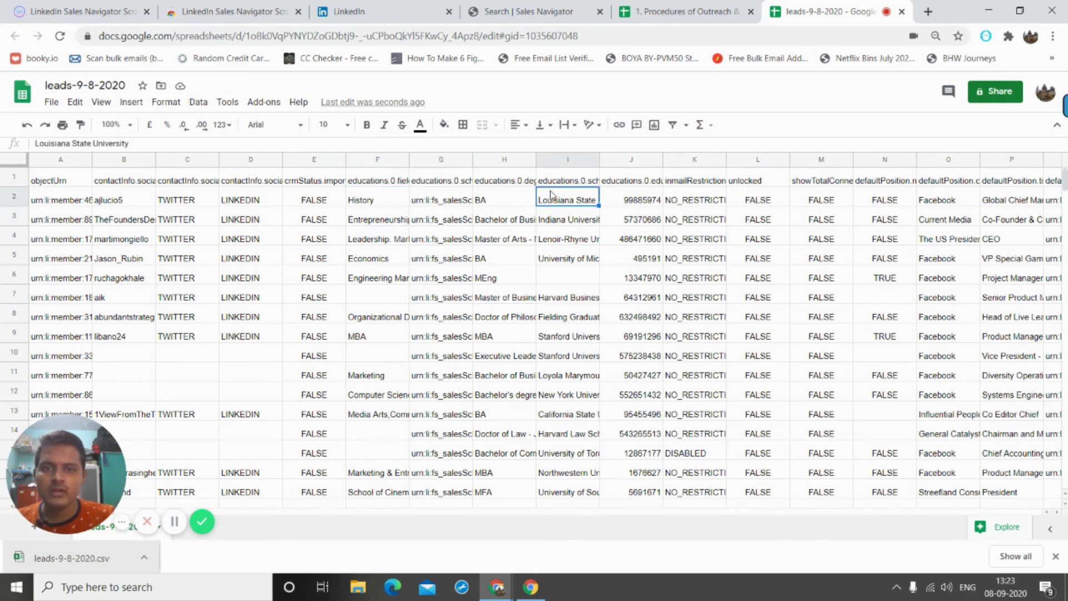
left_click(559, 222)
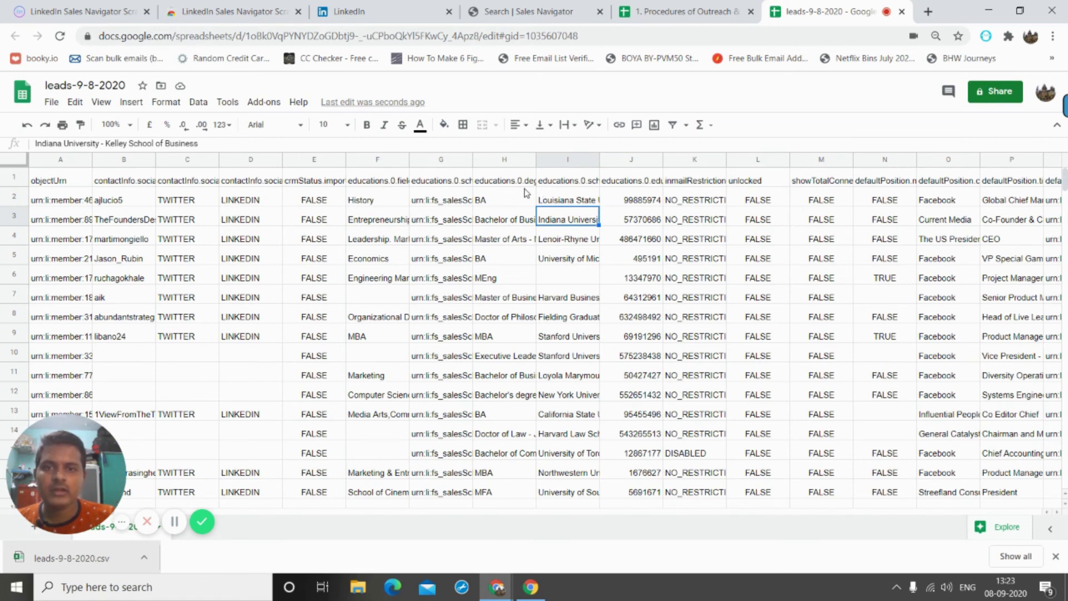
left_click(512, 201)
left_click(521, 255)
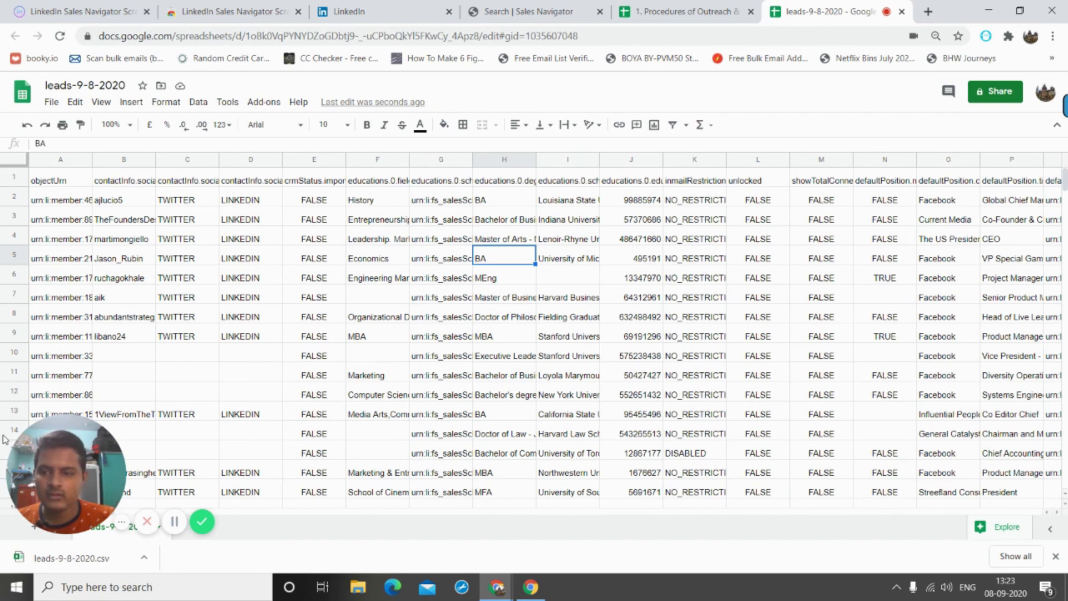
- Scroll right to the past positions' company, title, location and year columns
mouse_move(84, 516)
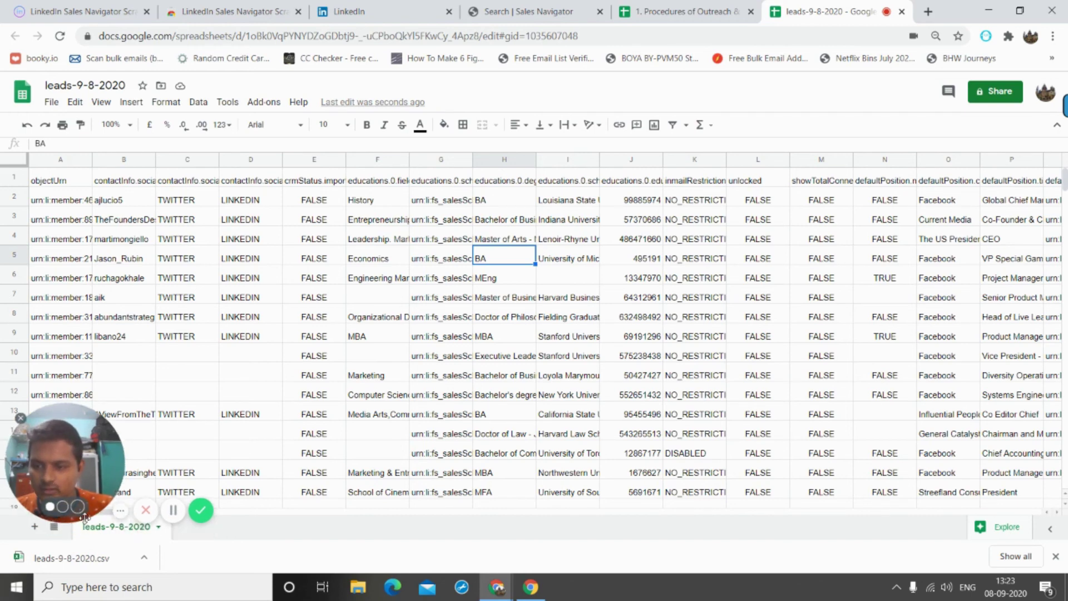
left_click_drag(87, 477, 94, 446)
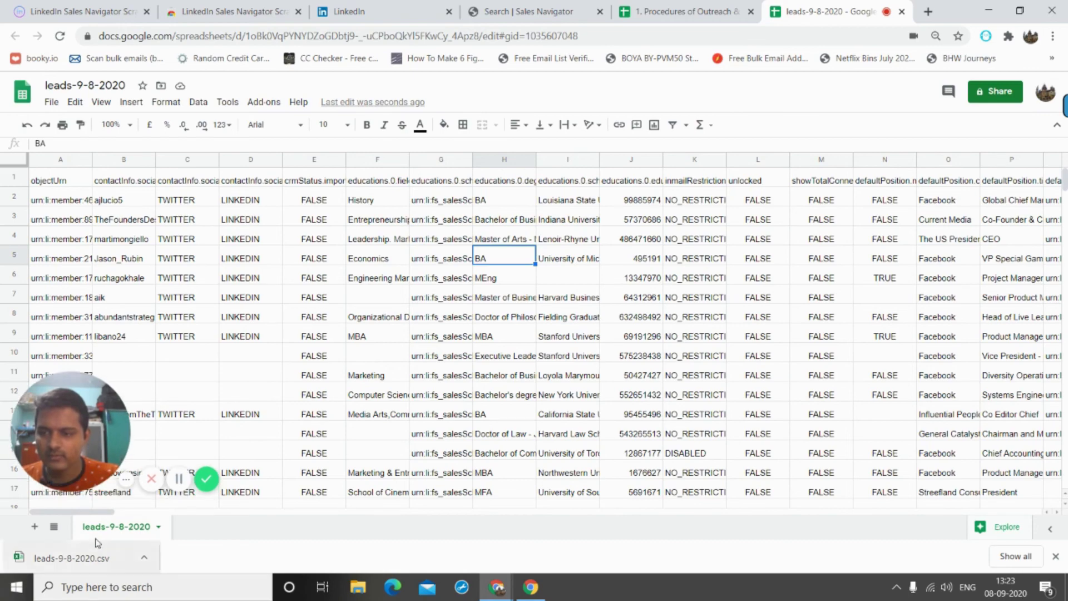
left_click_drag(95, 511, 391, 507)
left_click(312, 206)
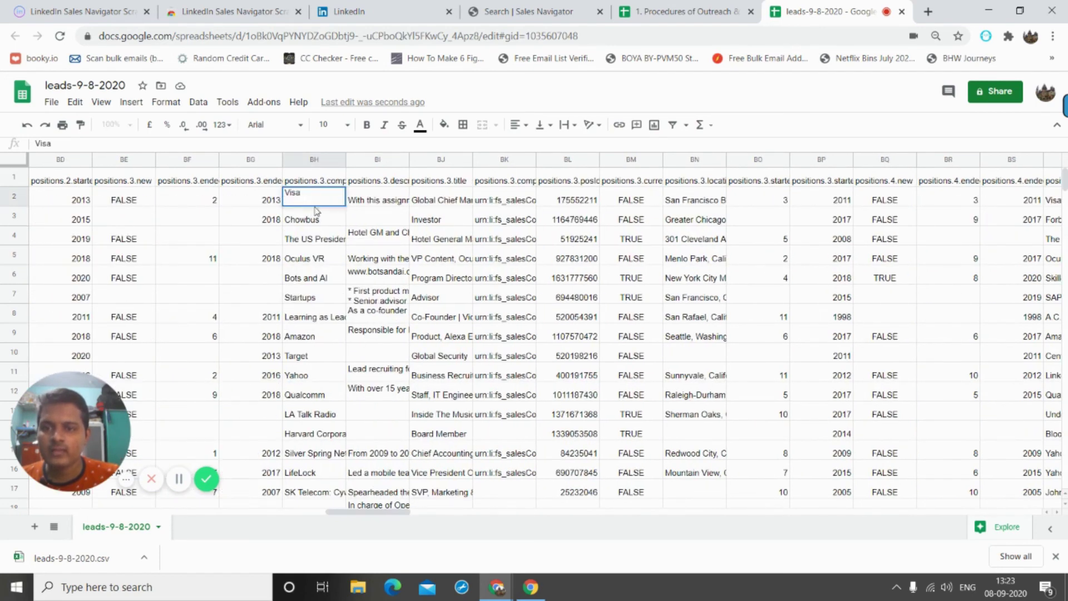
left_click(319, 221)
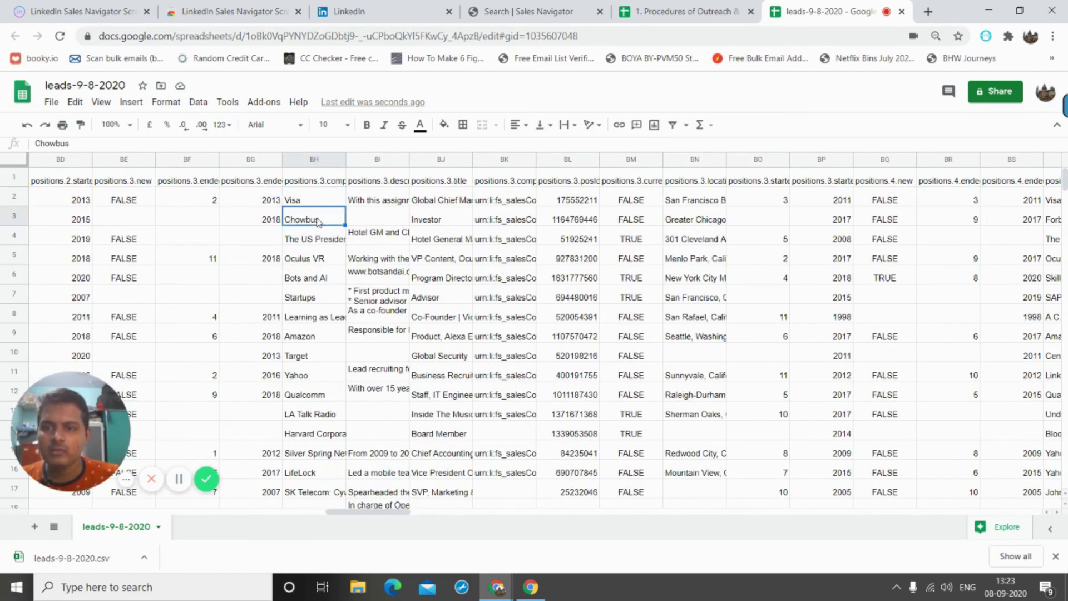
left_click(440, 205)
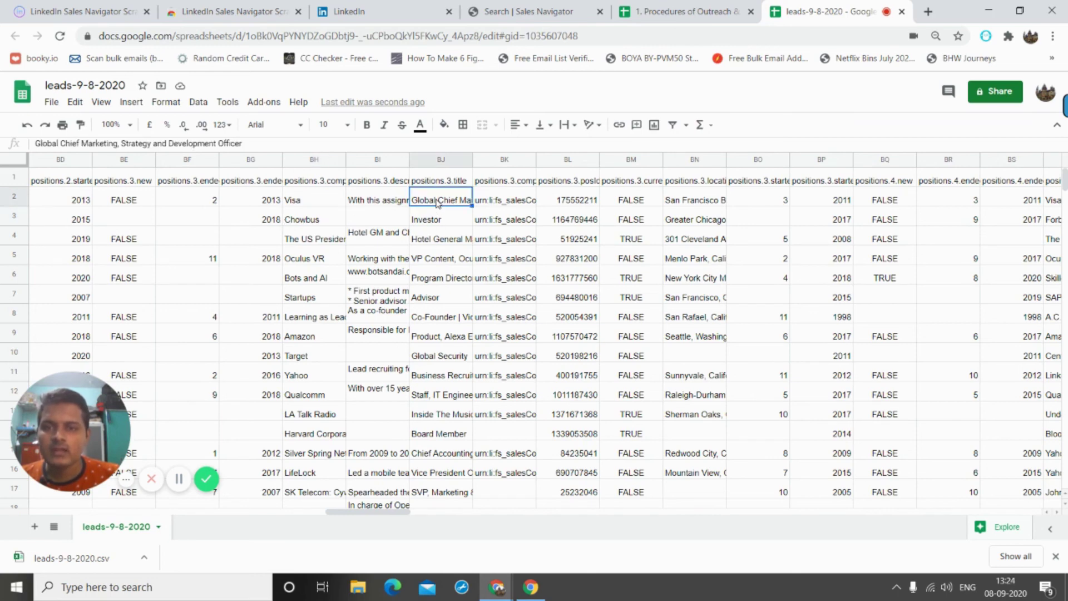
left_click(254, 200)
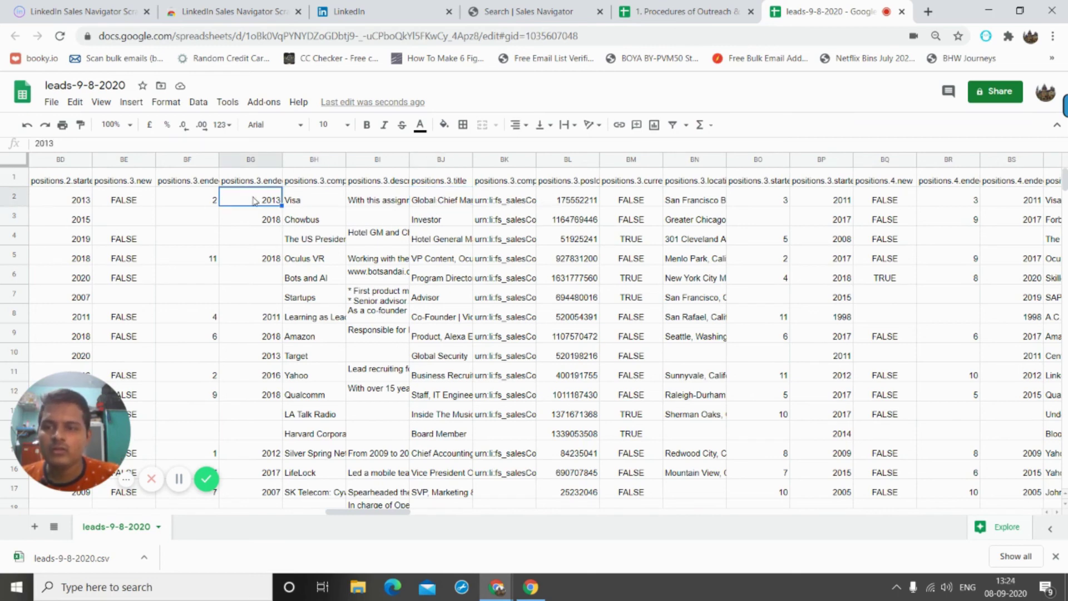
left_click_drag(331, 511, 768, 561)
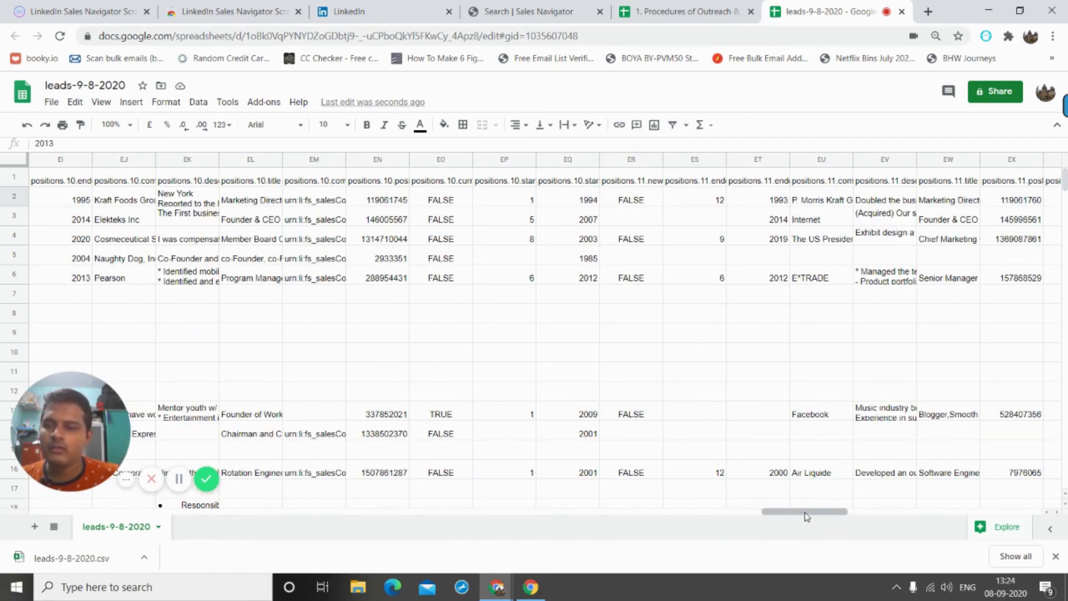
left_click_drag(803, 515, 392, 512)
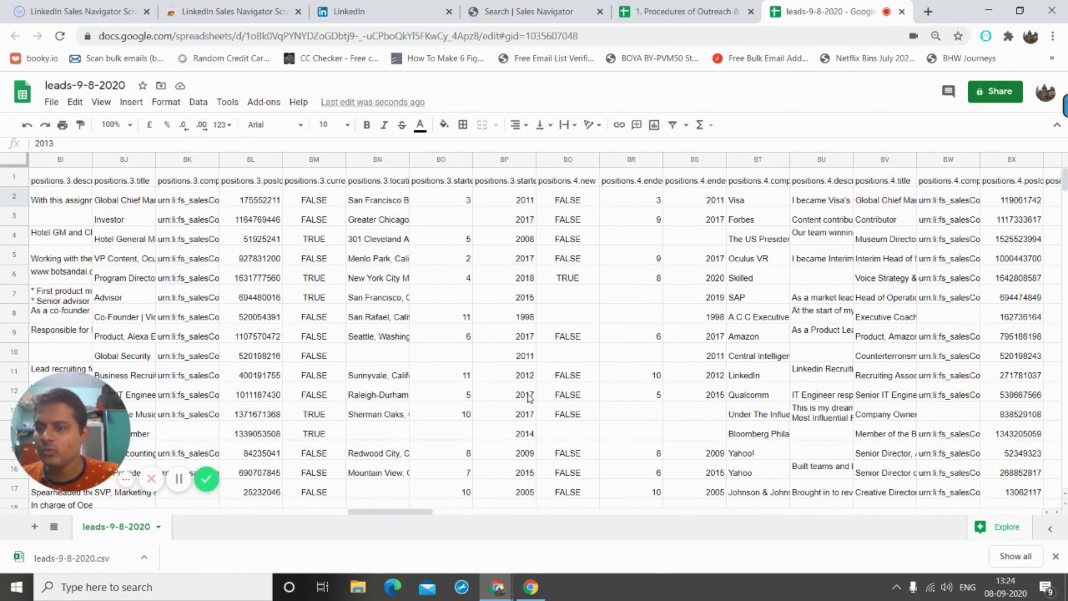
scroll(529, 398, "down", 20)
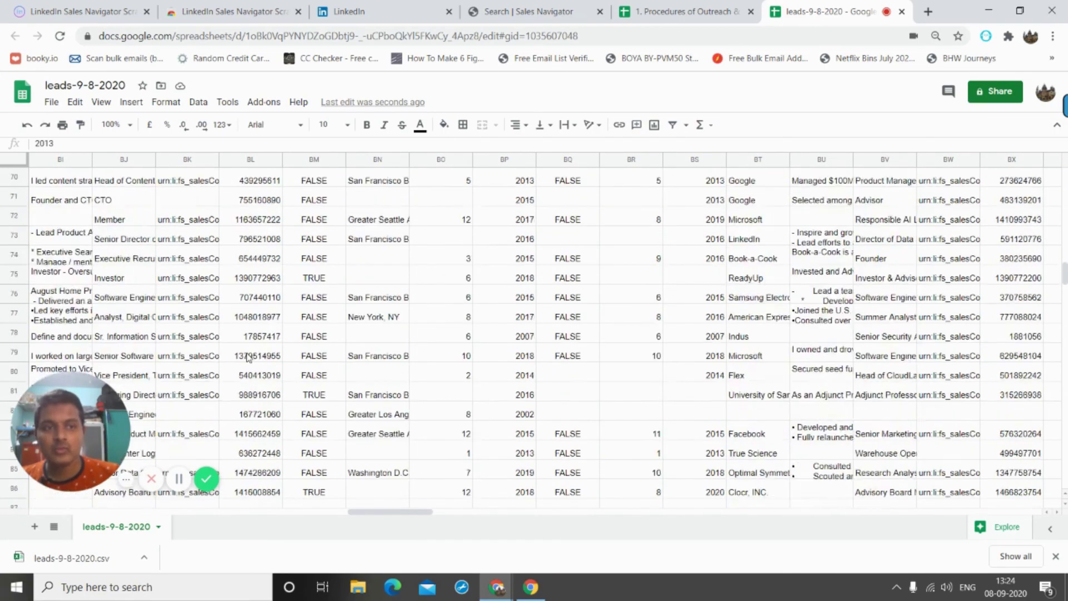
scroll(247, 356, "down", 12)
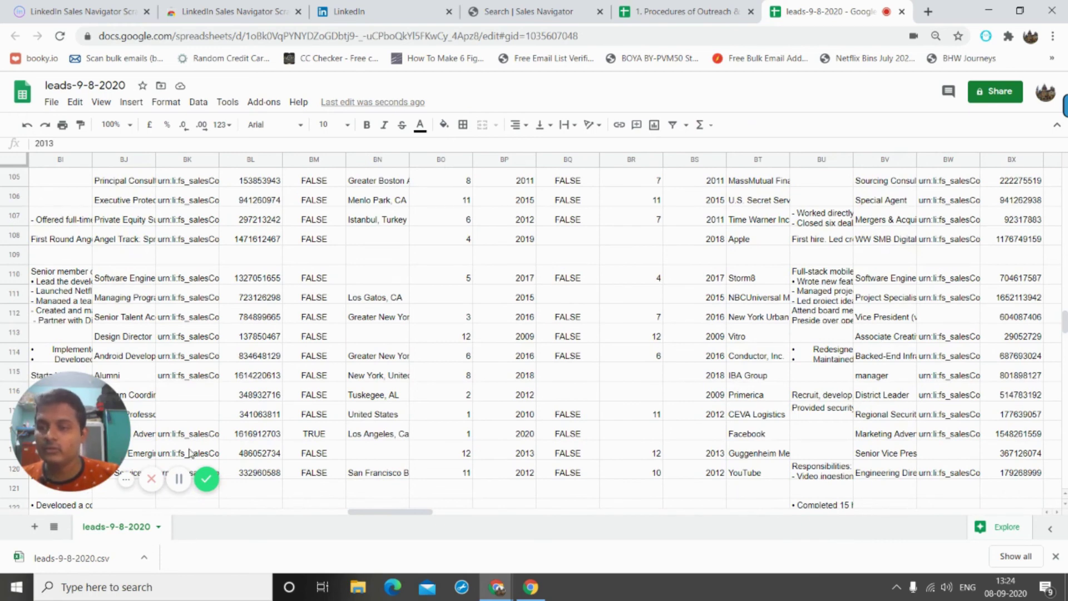